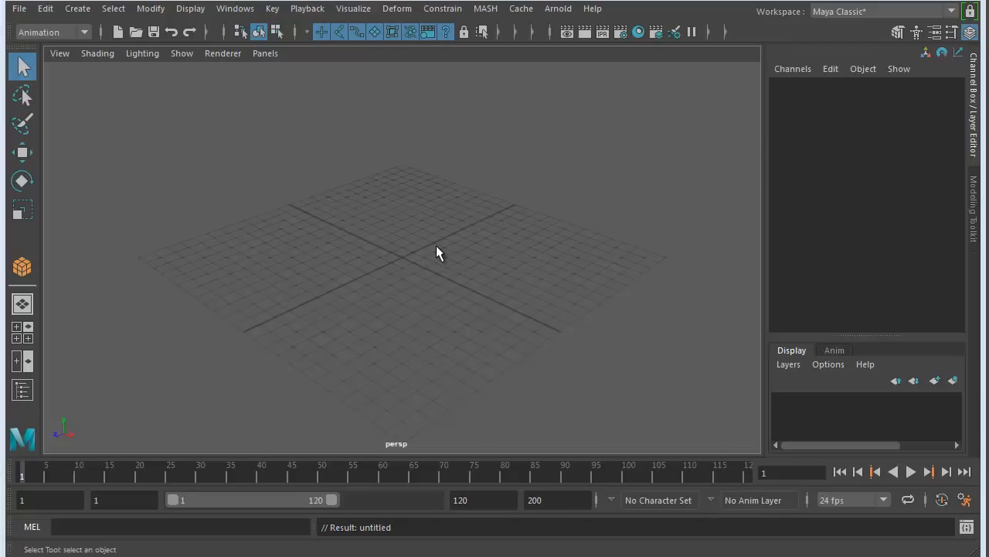
- Create a polygon cube on the grid, about 0.39 wide, 0.08 high and 0.43 deep
{"action": "left_click_drag", "start_coordinate": [405, 268], "coordinate": [404, 228], "text": "alt"}
{"action": "key", "text": "space"}
{"action": "left_click", "coordinate": [227, 117]}
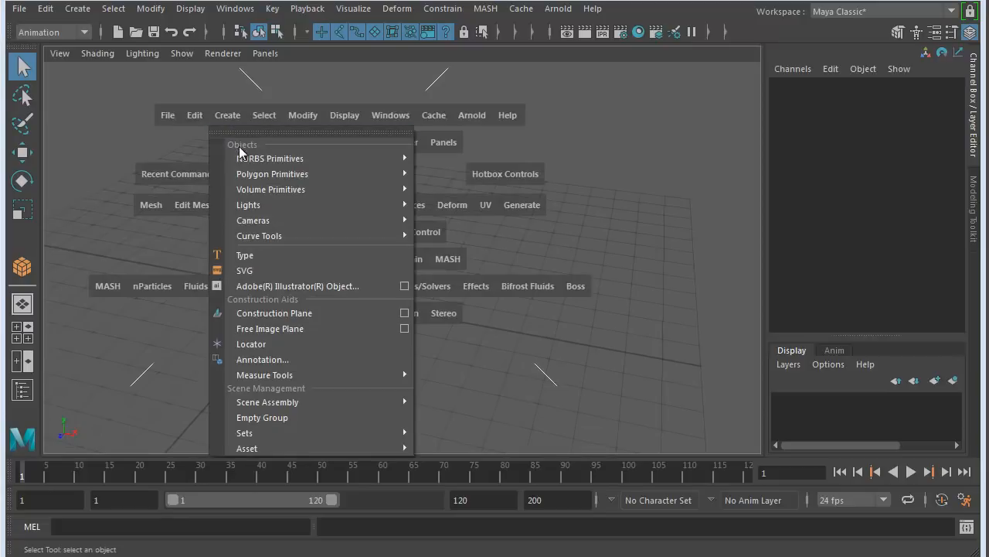
{"action": "mouse_move", "coordinate": [255, 174]}
{"action": "left_click", "coordinate": [458, 204]}
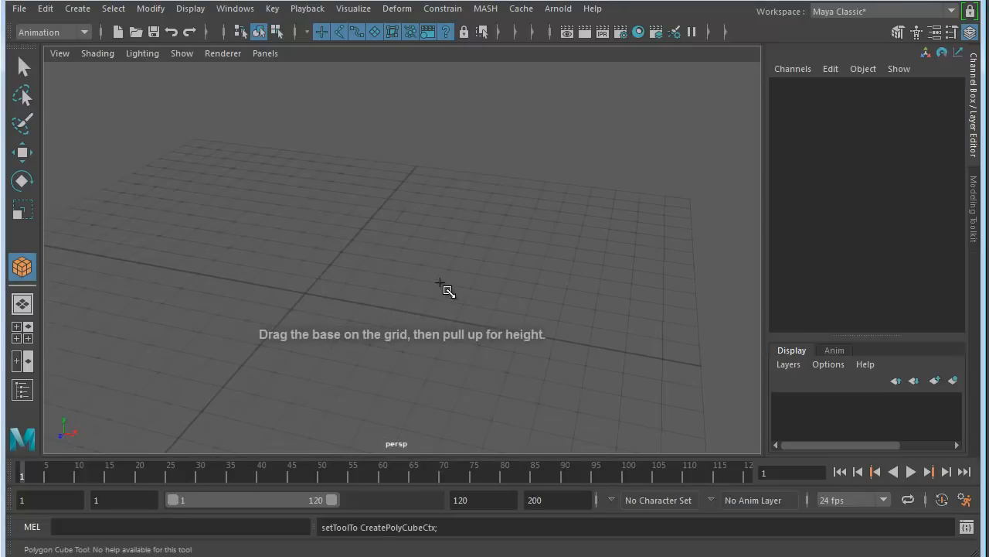
{"action": "left_click_drag", "start_coordinate": [425, 288], "coordinate": [405, 300]}
{"action": "key", "text": "f"}
{"action": "scroll", "coordinate": [415, 304], "scroll_direction": "down", "scroll_amount": 3}
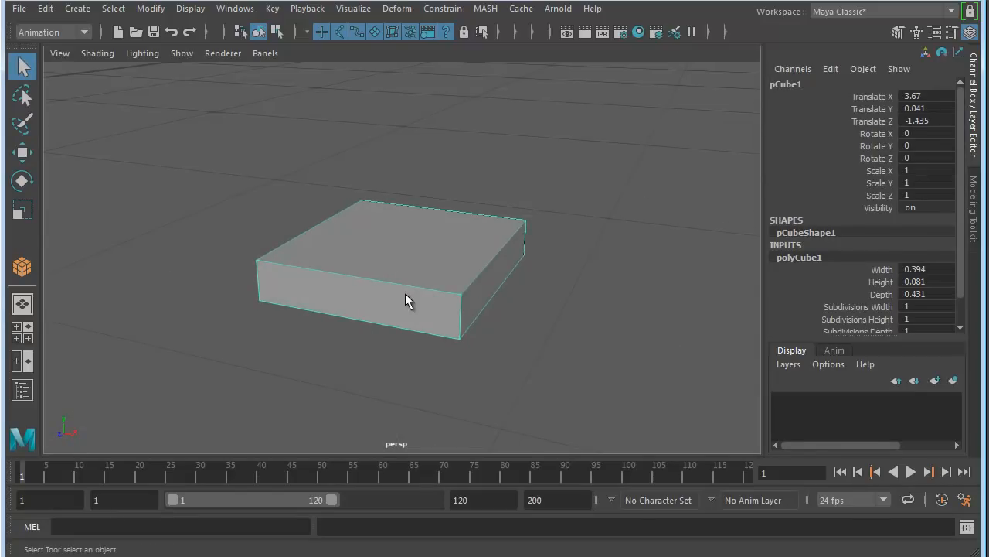
- Set the cube's width and depth to 0.5 and its height to 0.075
{"action": "key", "text": "ctrl+a"}
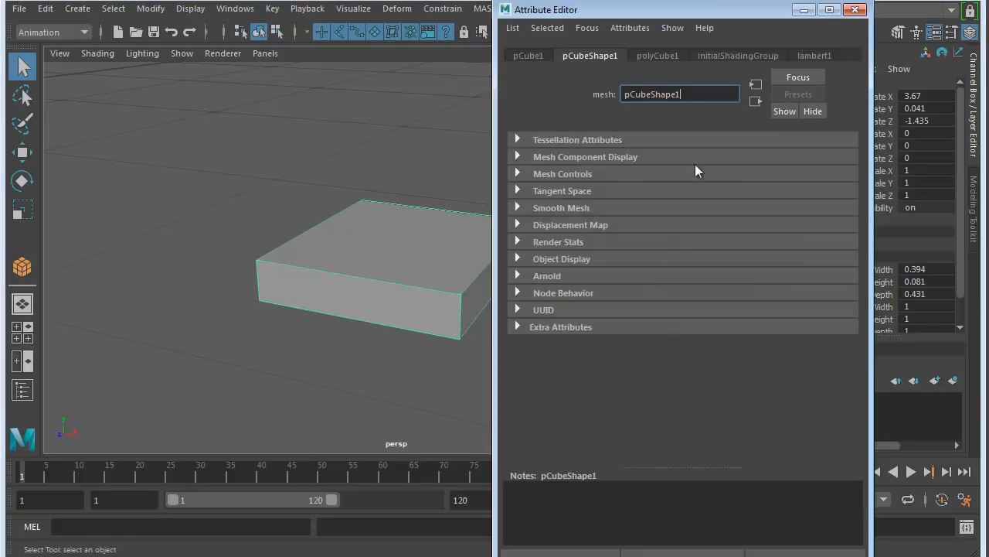
{"action": "left_click", "coordinate": [668, 56]}
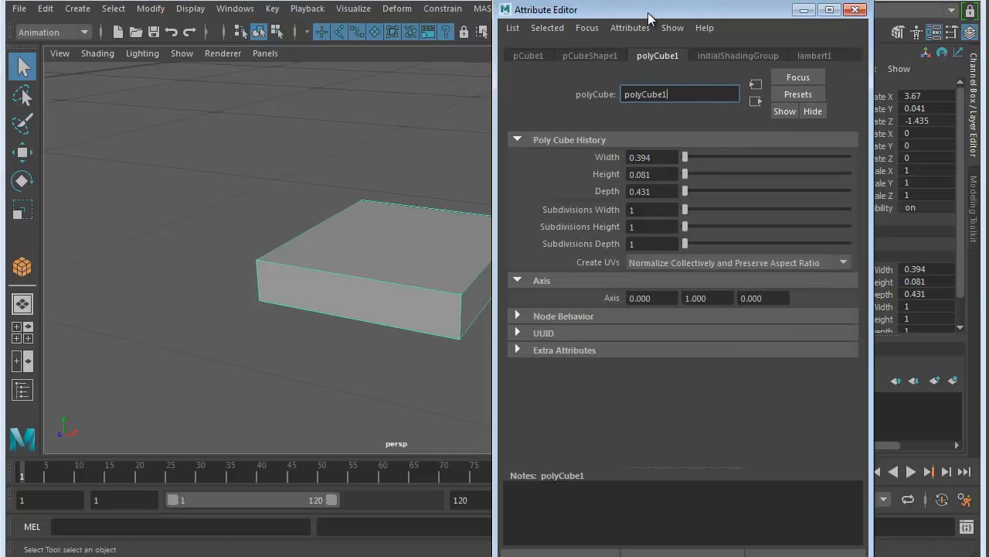
{"action": "left_click_drag", "start_coordinate": [648, 11], "coordinate": [705, 31]}
{"action": "left_click", "coordinate": [705, 177]}
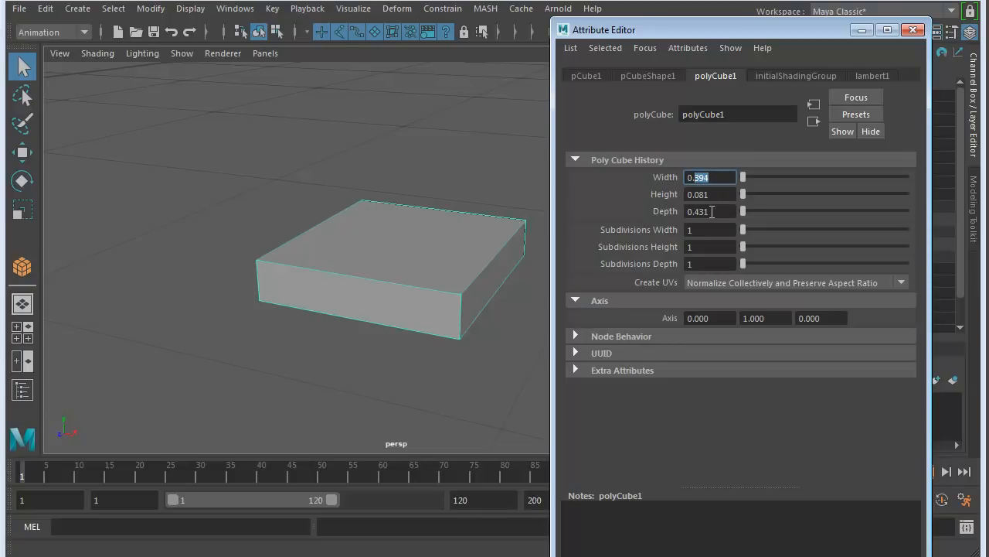
{"action": "type", "text": "5"}
{"action": "key", "text": "Tab"}
{"action": "left_click_drag", "start_coordinate": [717, 210], "coordinate": [693, 211]}
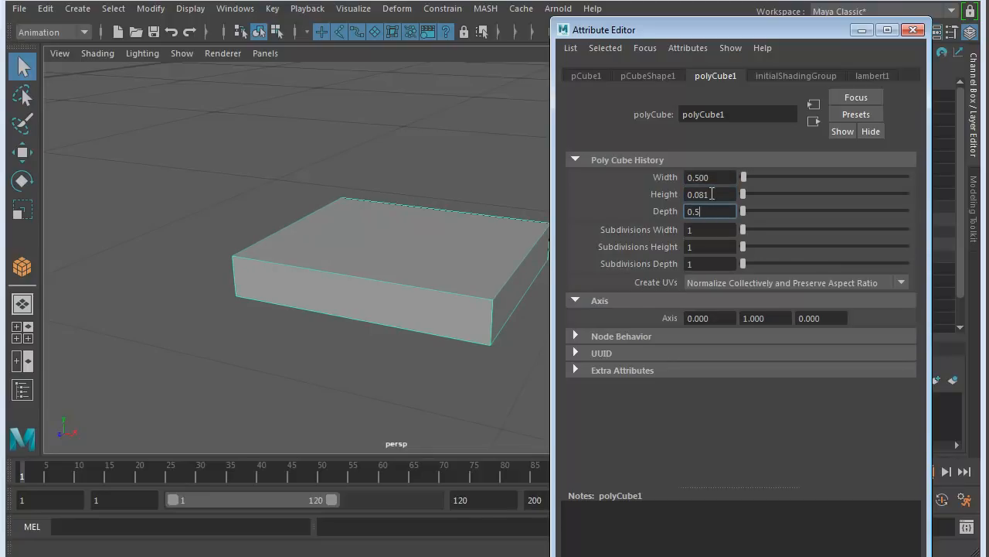
{"action": "left_click", "coordinate": [709, 194]}
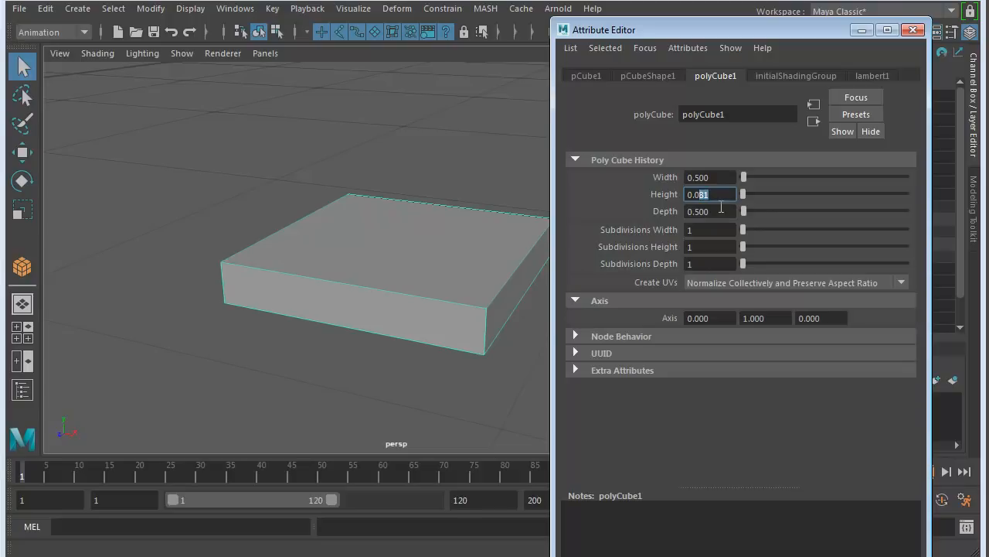
{"action": "type", "text": "0.075"}
{"action": "left_click", "coordinate": [719, 177]}
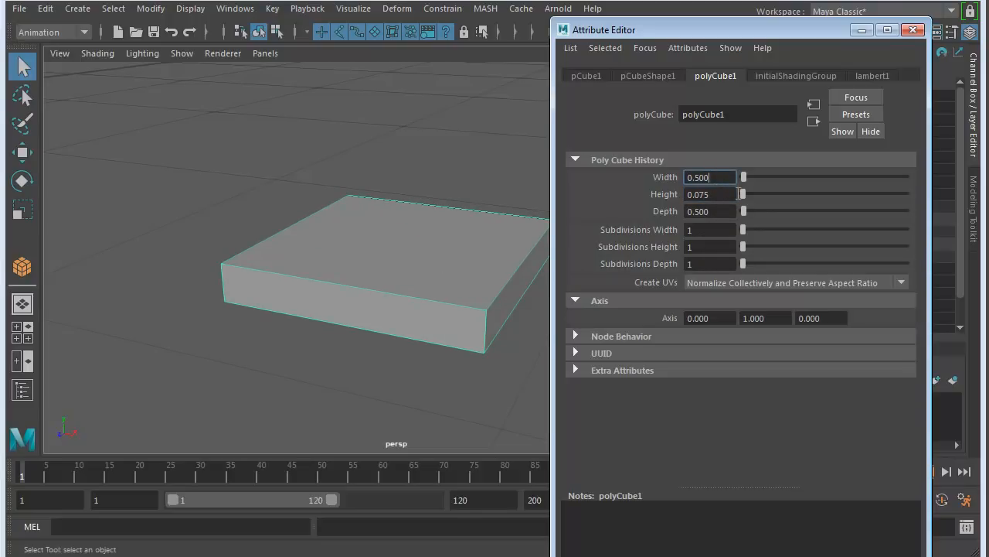
{"action": "left_click", "coordinate": [912, 30]}
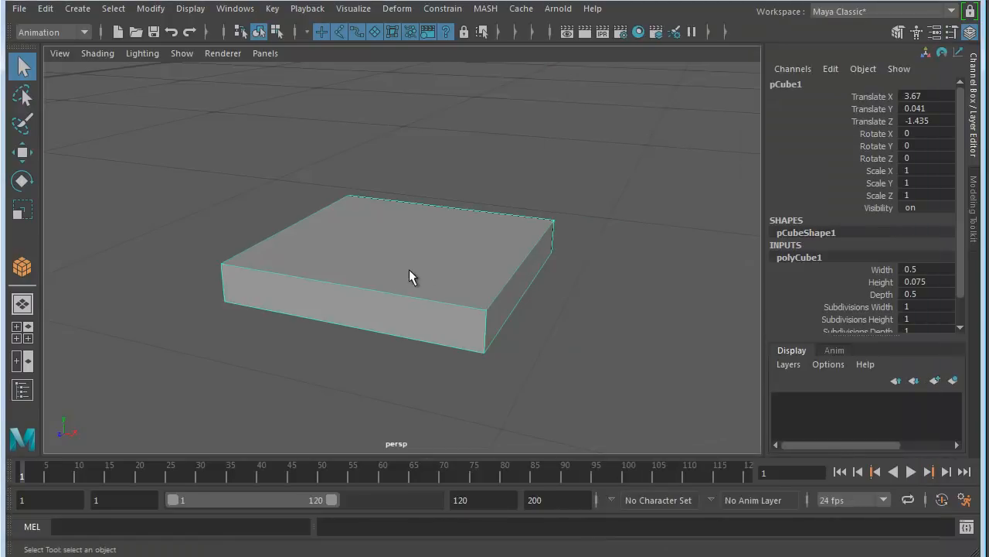
- Assign a new Arnold aiStandardSurface material to the cube
{"action": "left_click_drag", "start_coordinate": [458, 269], "coordinate": [421, 229], "text": "alt"}
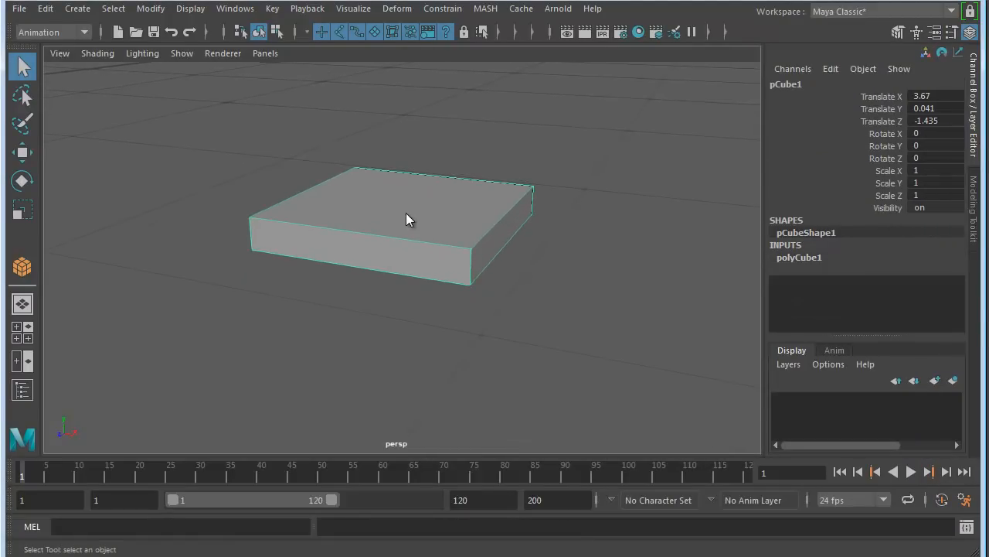
{"action": "right_click", "coordinate": [406, 214]}
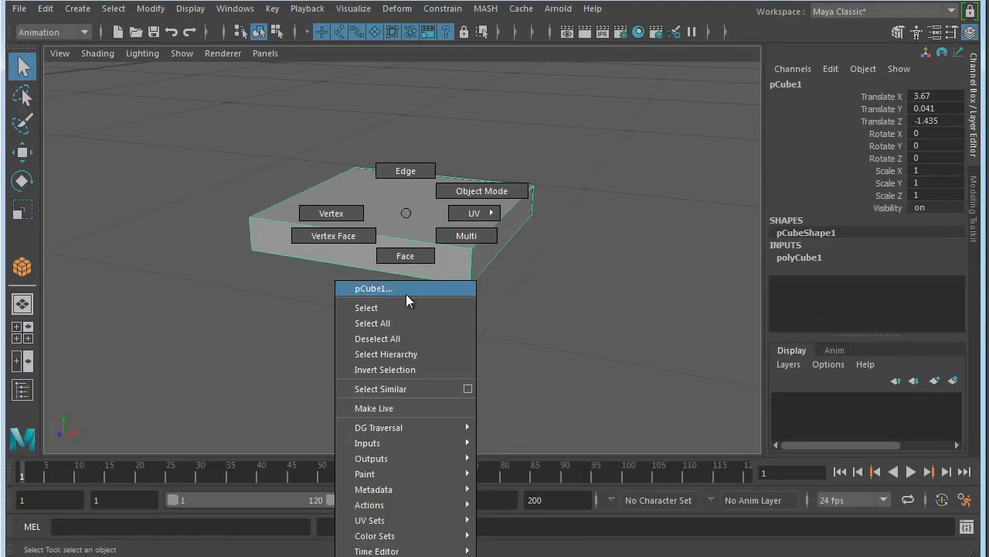
{"action": "left_click", "coordinate": [410, 555]}
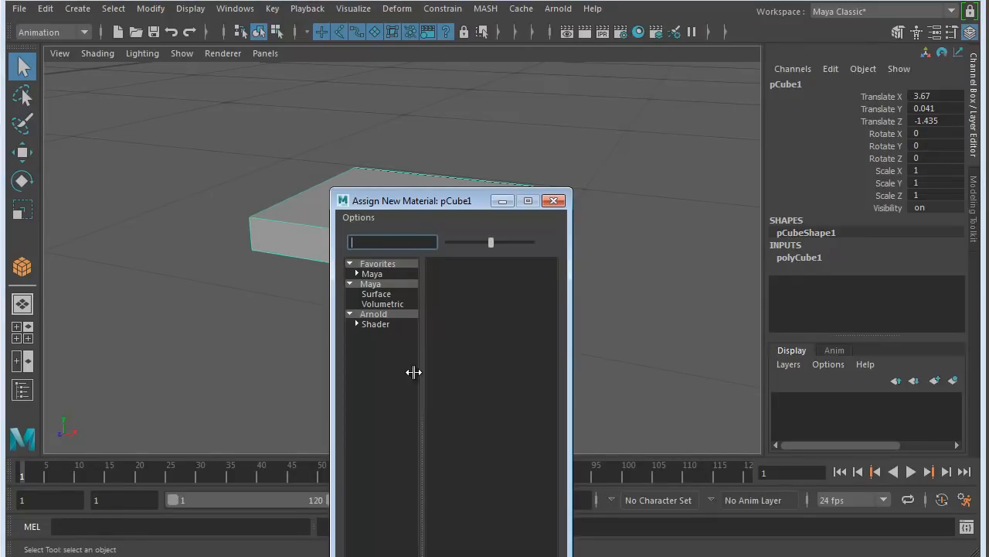
{"action": "left_click_drag", "start_coordinate": [423, 201], "coordinate": [476, 24]}
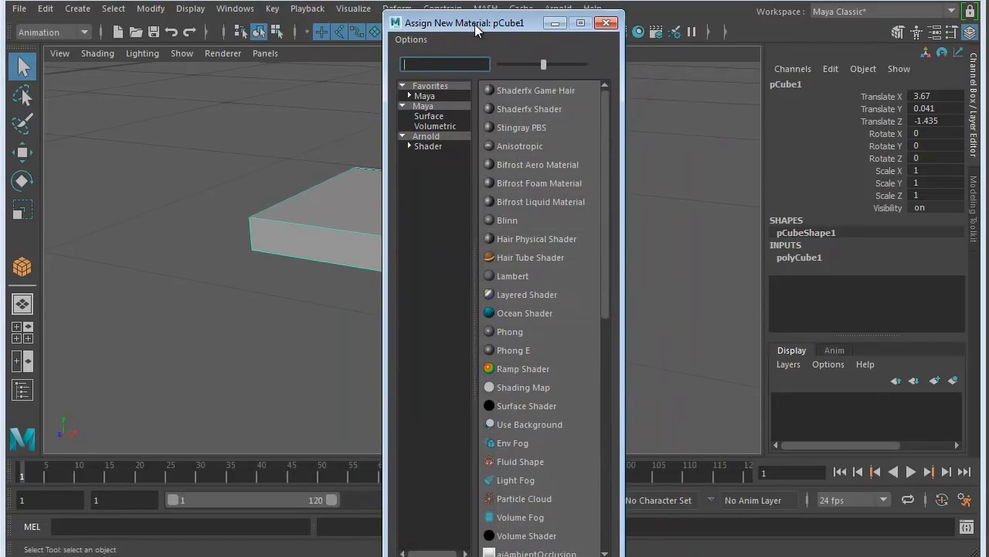
{"action": "left_click", "coordinate": [427, 146]}
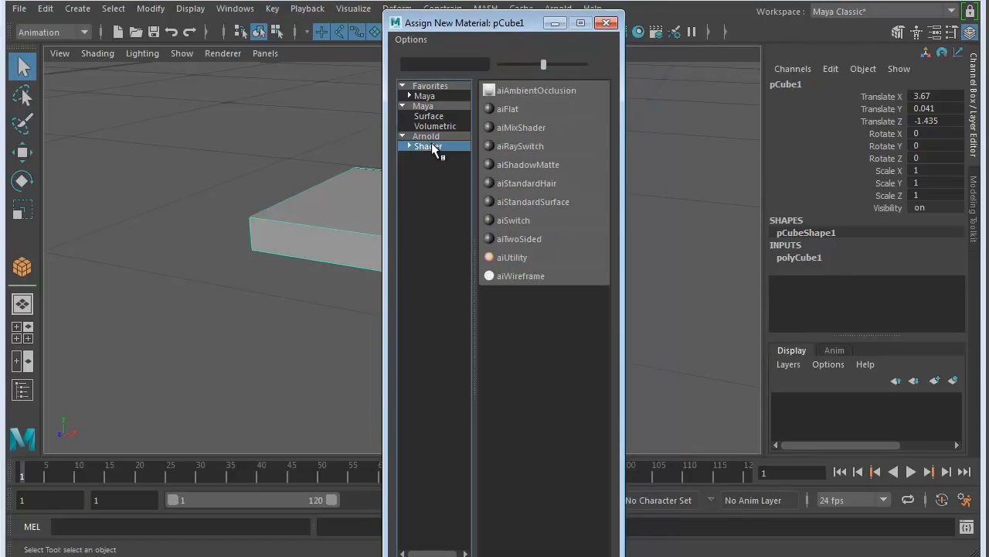
{"action": "left_click", "coordinate": [515, 202]}
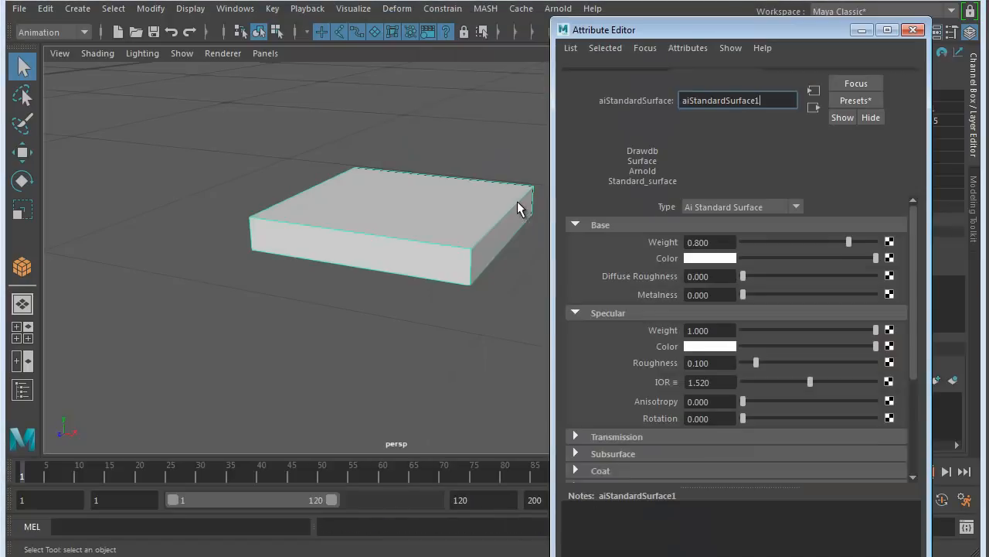
- Rename the cube's new material as Cube_mat
{"action": "left_click_drag", "start_coordinate": [716, 31], "coordinate": [682, 11]}
{"action": "left_click_drag", "start_coordinate": [732, 94], "coordinate": [561, 93]}
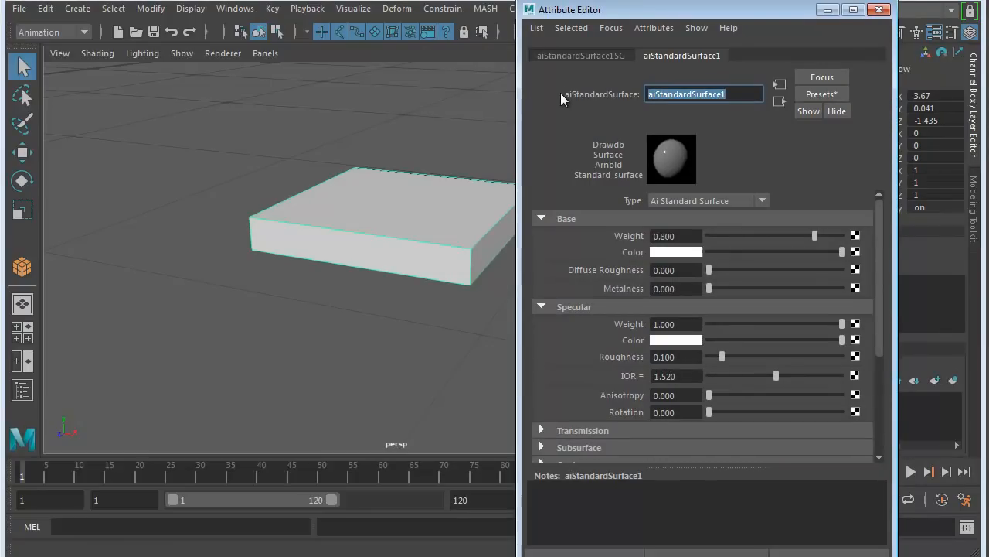
{"action": "type", "text": "Cube"}
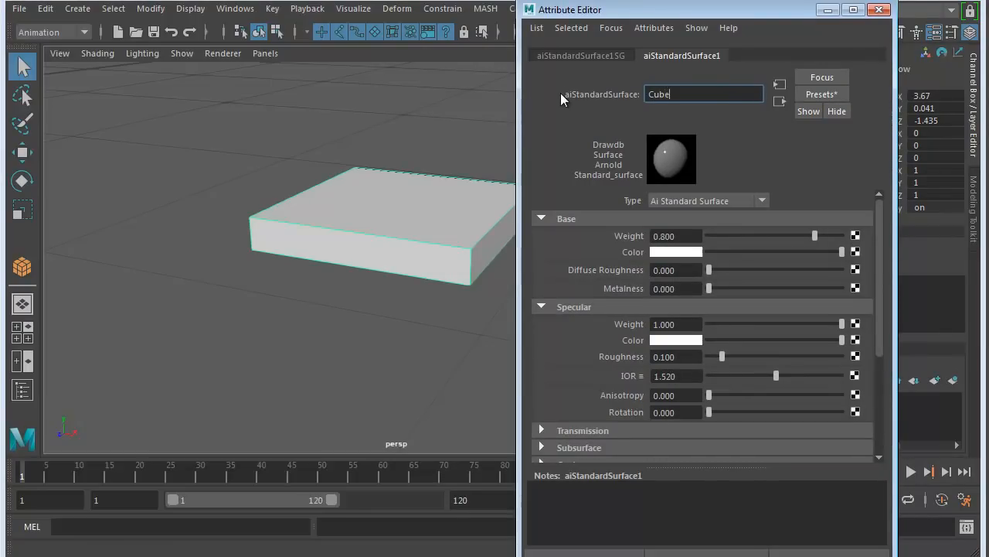
{"action": "type", "text": "_mat"}
{"action": "key", "text": "Return"}
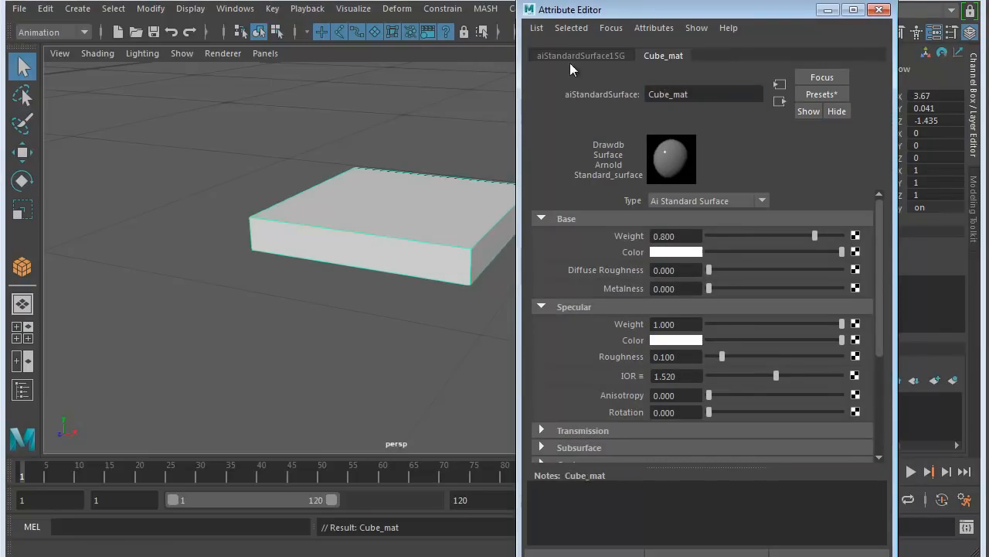
- Give Cube_mat a saturated red base color and set its base weight to 1
{"action": "left_click", "coordinate": [693, 255]}
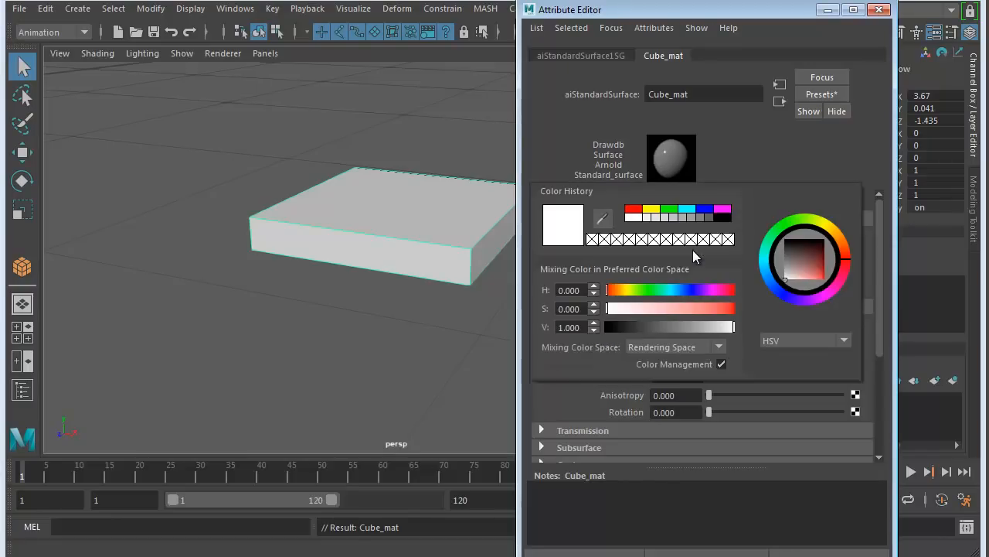
{"action": "left_click", "coordinate": [819, 272]}
{"action": "mouse_move", "coordinate": [820, 272]}
{"action": "left_mouse_down"}
{"action": "mouse_move", "coordinate": [828, 280]}
{"action": "mouse_move", "coordinate": [845, 257]}
{"action": "mouse_move", "coordinate": [827, 281]}
{"action": "left_mouse_up"}
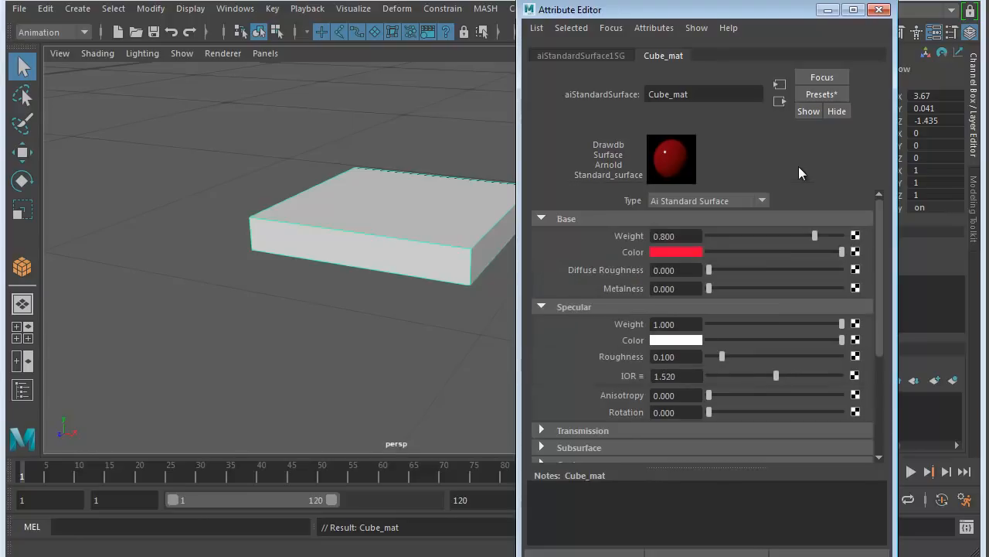
{"action": "left_click_drag", "start_coordinate": [814, 235], "coordinate": [845, 235]}
{"action": "scroll", "coordinate": [739, 313], "scroll_direction": "down", "scroll_amount": 2}
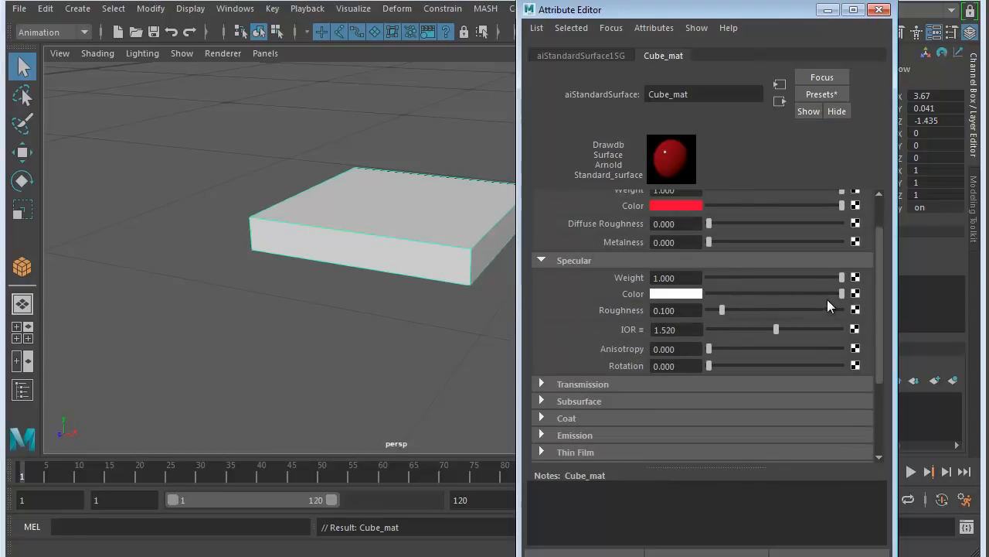
{"action": "mouse_move", "coordinate": [841, 276]}
{"action": "left_mouse_down"}
{"action": "mouse_move", "coordinate": [735, 277]}
{"action": "mouse_move", "coordinate": [853, 287]}
{"action": "left_mouse_up"}
{"action": "scroll", "coordinate": [726, 313], "scroll_direction": "down", "scroll_amount": 5}
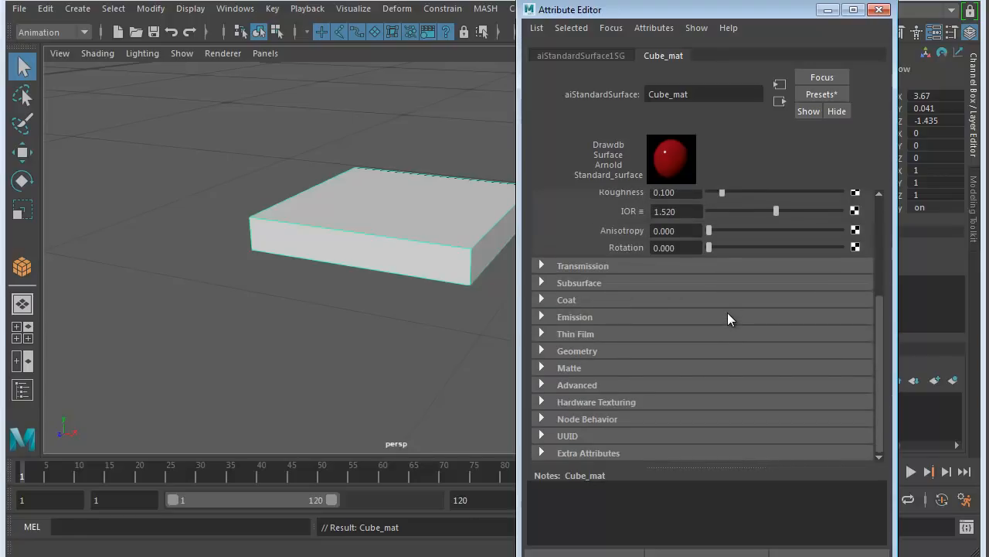
{"action": "scroll", "coordinate": [728, 313], "scroll_direction": "up", "scroll_amount": 7}
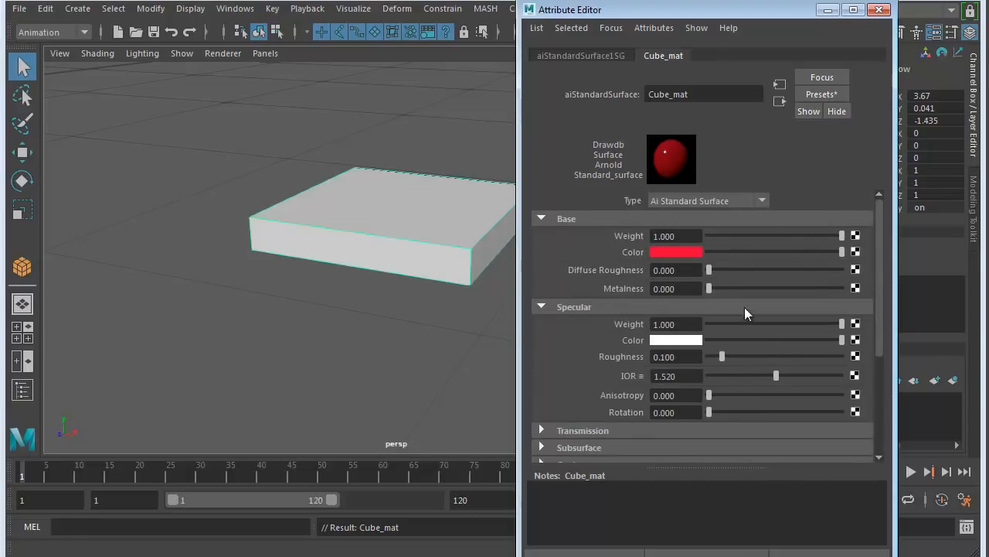
{"action": "left_click", "coordinate": [878, 10]}
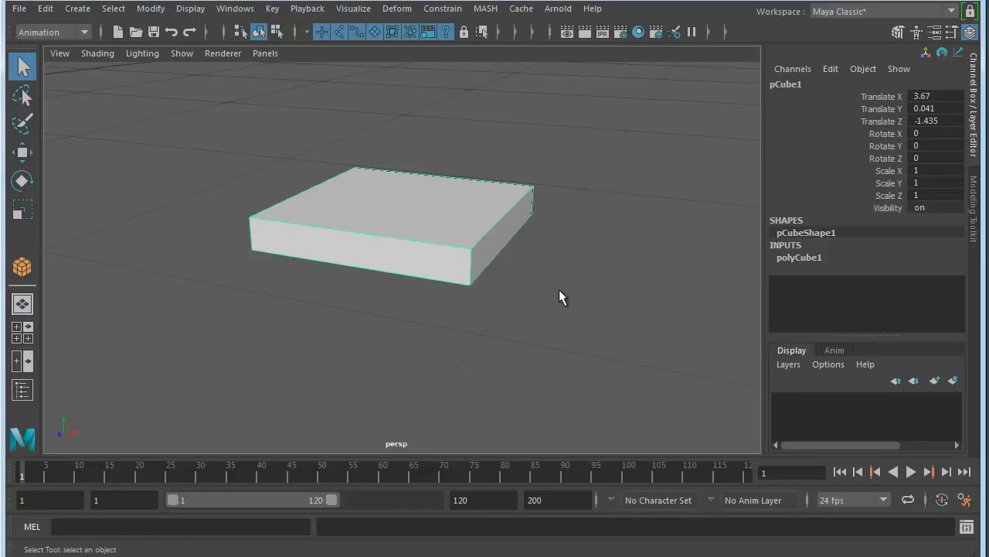
- Switch the perspective view to textured display to show the cube's material color
{"action": "key", "text": "6"}
{"action": "left_click_drag", "start_coordinate": [422, 314], "coordinate": [493, 318], "text": "alt"}
{"action": "scroll", "coordinate": [493, 317], "scroll_direction": "down", "scroll_amount": 5}
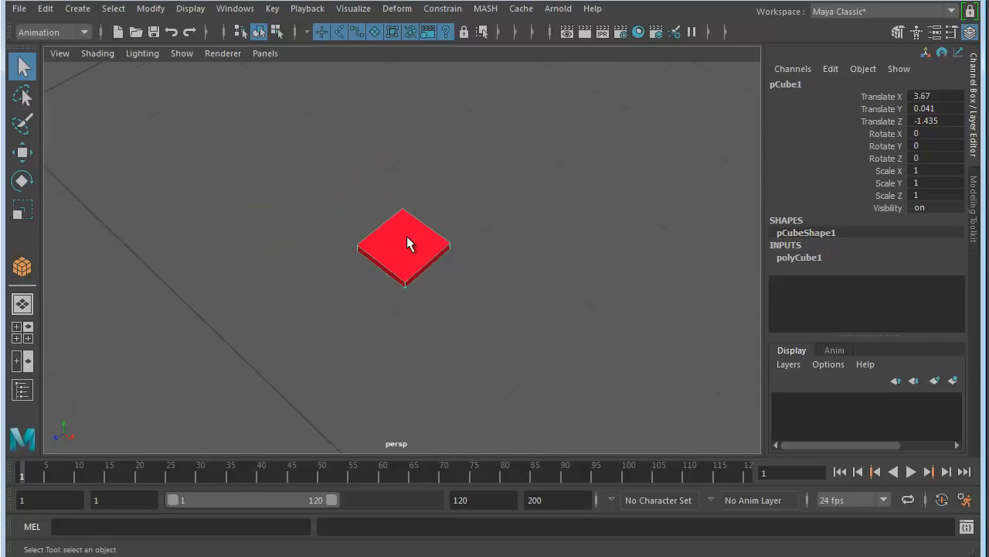
- Rename the cube object as Cube
{"action": "double_click", "coordinate": [795, 83]}
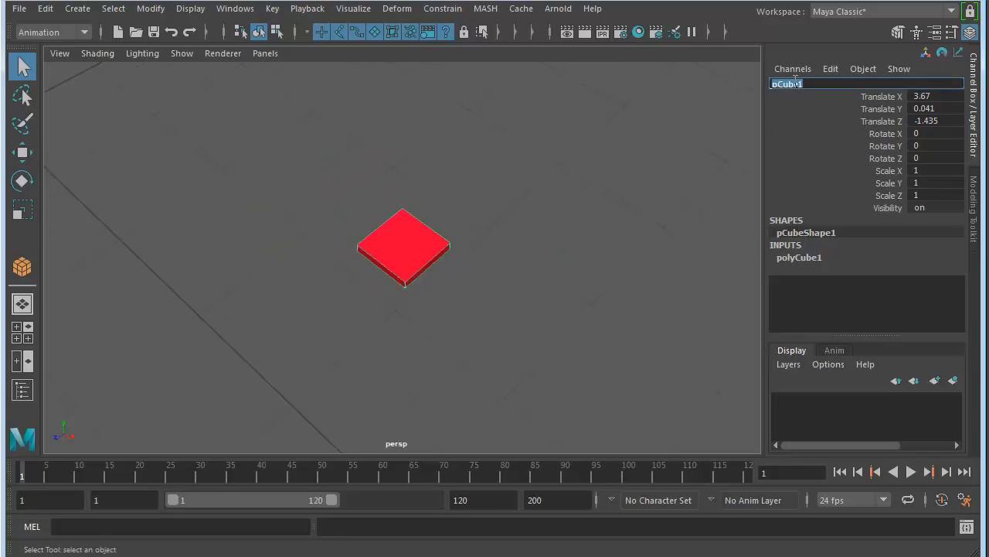
{"action": "type", "text": "Cube"}
{"action": "key", "text": "Return"}
- Deselect the cube and create a polygon sphere with a radius of about 5.63 behind it
{"action": "scroll", "coordinate": [476, 305], "scroll_direction": "down", "scroll_amount": 1}
{"action": "left_click_drag", "start_coordinate": [475, 305], "coordinate": [298, 289], "text": "alt"}
{"action": "left_click", "coordinate": [409, 199]}
{"action": "middle_click_drag", "start_coordinate": [408, 199], "coordinate": [327, 224], "text": "alt"}
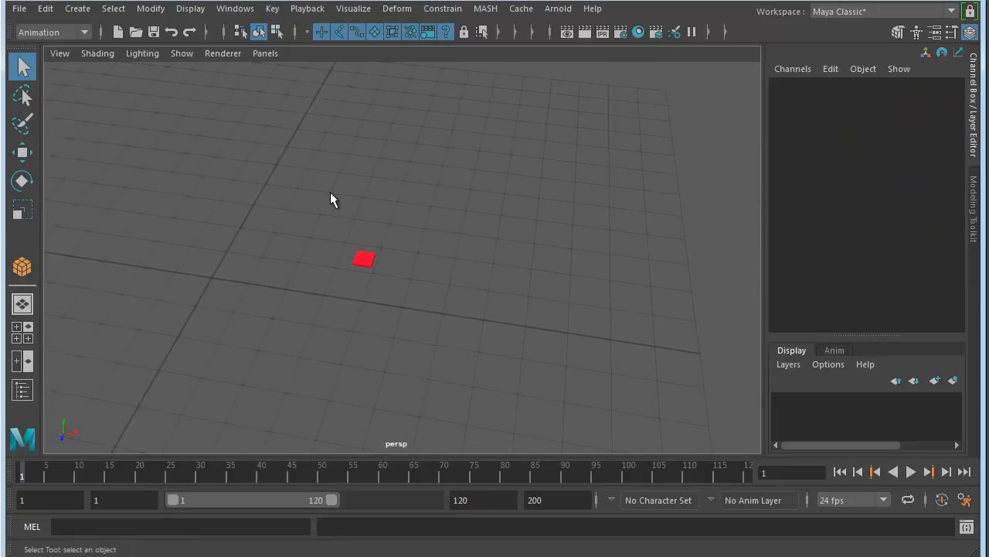
{"action": "key", "text": "space"}
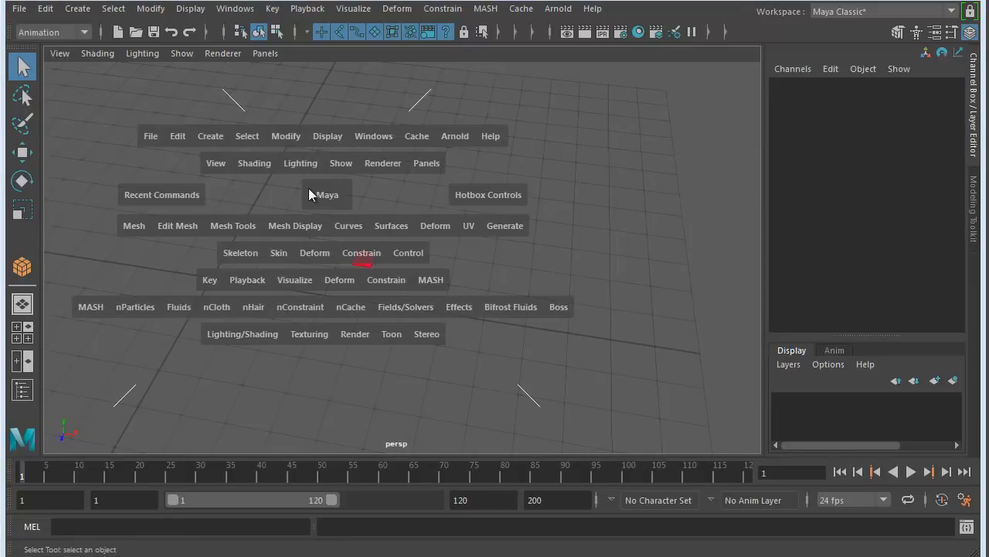
{"action": "left_click", "coordinate": [206, 128]}
{"action": "mouse_move", "coordinate": [324, 195]}
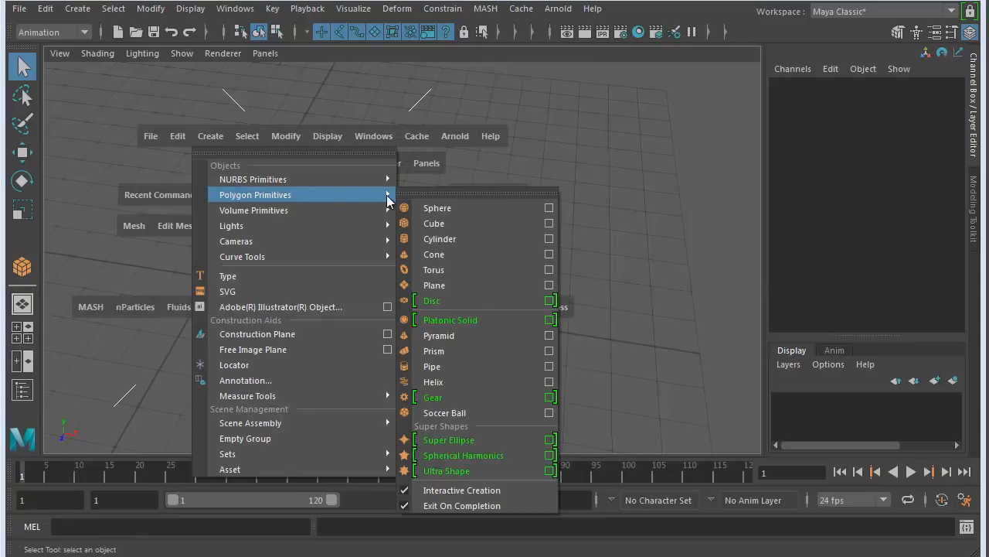
{"action": "left_click", "coordinate": [438, 211]}
{"action": "left_click_drag", "start_coordinate": [491, 179], "coordinate": [685, 229]}
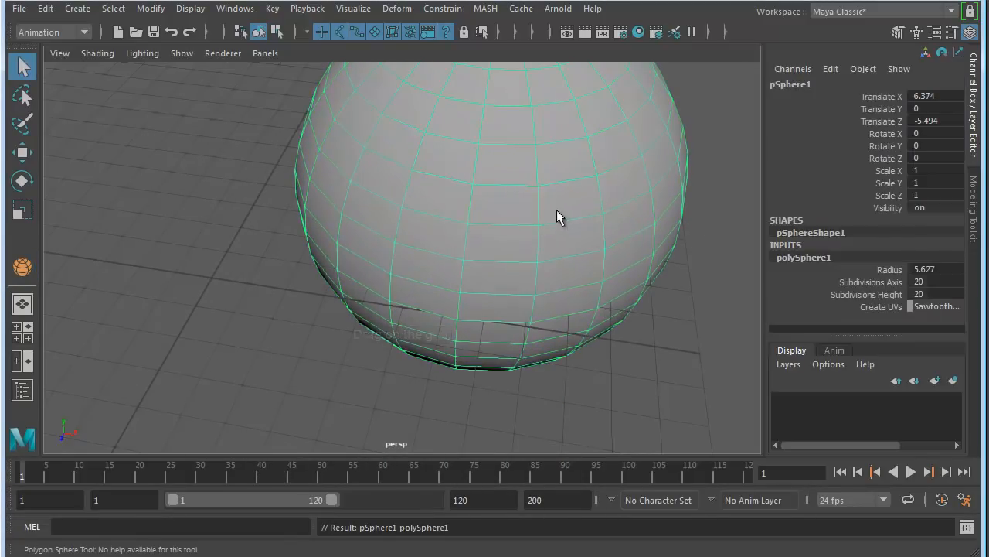
- Move the sphere back along the Z axis to about -12.51, away from the cube
{"action": "key", "text": "w"}
{"action": "scroll", "coordinate": [530, 286], "scroll_direction": "down", "scroll_amount": 5}
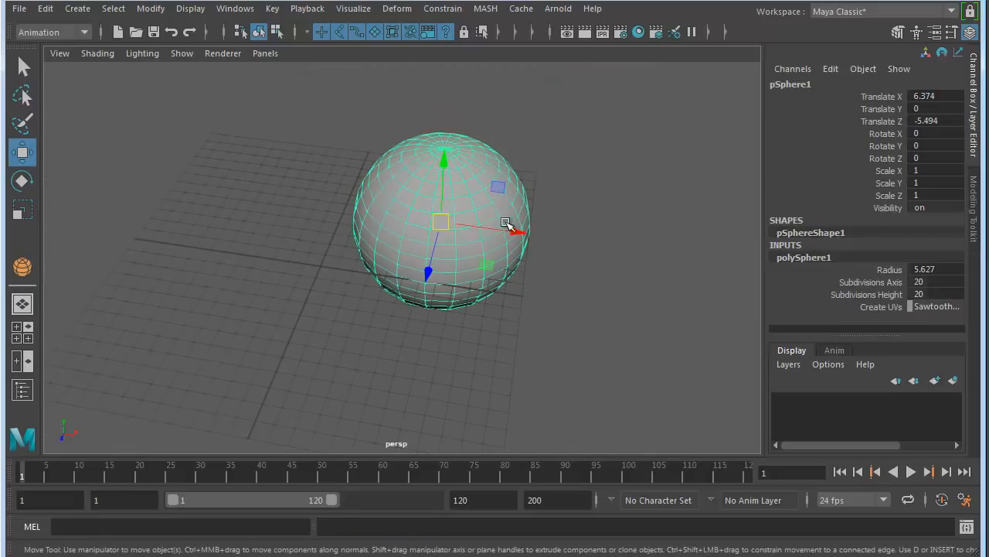
{"action": "left_click_drag", "start_coordinate": [440, 269], "coordinate": [448, 204]}
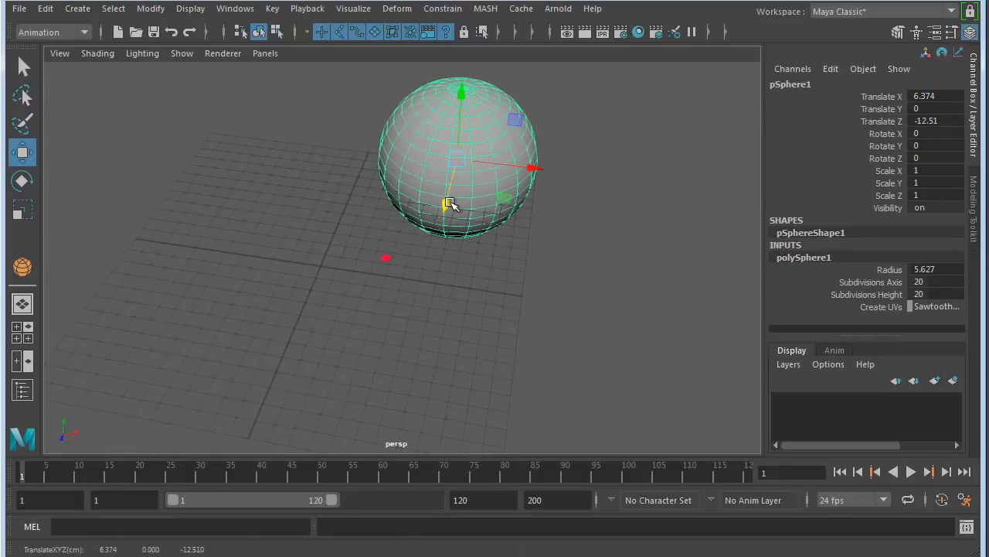
- Set the sphere's radius to 6 while keeping 20 axis and height subdivisions
{"action": "middle_click_drag", "start_coordinate": [470, 137], "coordinate": [430, 248], "text": "alt"}
{"action": "left_click_drag", "start_coordinate": [431, 248], "coordinate": [426, 220], "text": "alt"}
{"action": "right_click_drag", "start_coordinate": [333, 277], "coordinate": [411, 280], "text": "alt"}
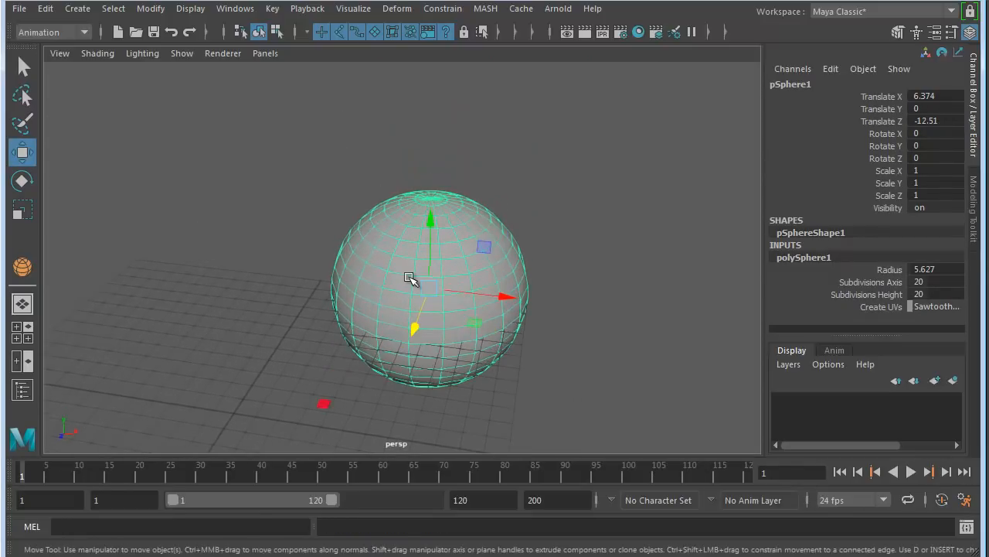
{"action": "middle_click_drag", "start_coordinate": [447, 318], "coordinate": [412, 284], "text": "alt"}
{"action": "key", "text": "ctrl+a"}
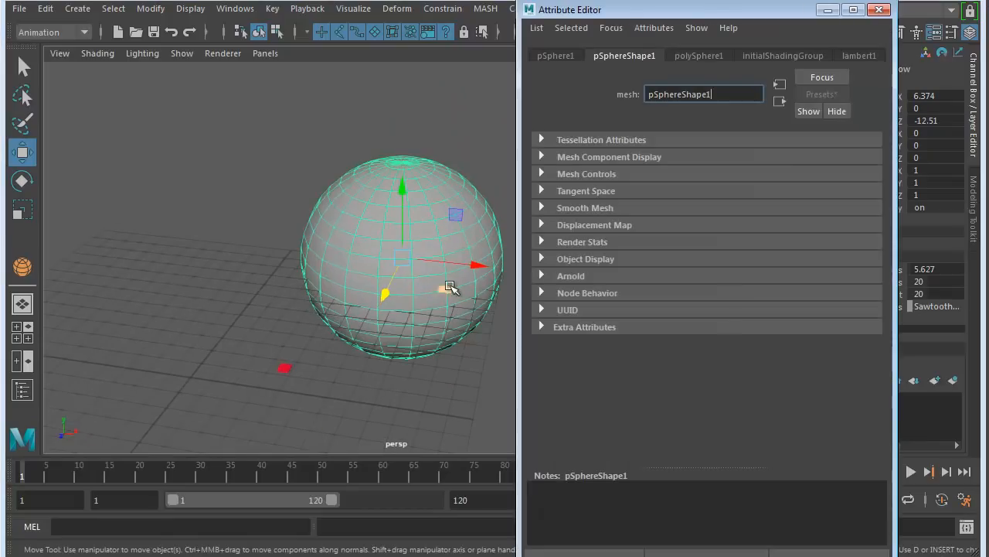
{"action": "left_click", "coordinate": [696, 56]}
{"action": "left_click", "coordinate": [692, 155]}
{"action": "type", "text": "6"}
{"action": "key", "text": "Return"}
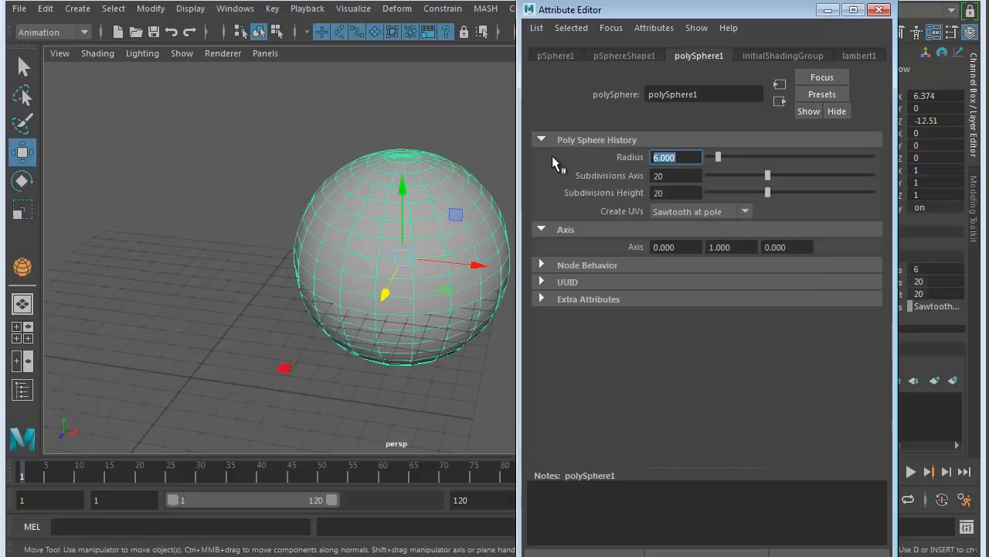
{"action": "left_click", "coordinate": [679, 182]}
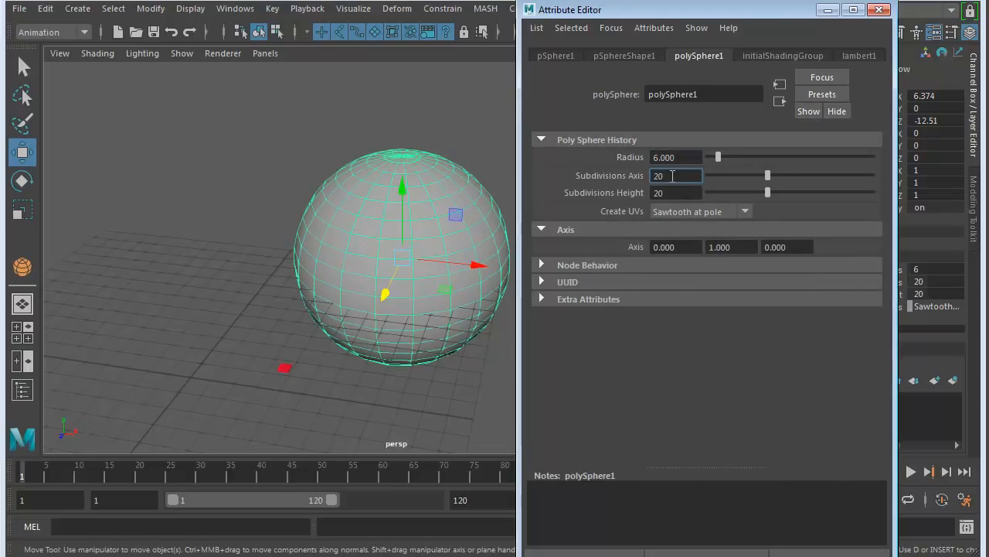
{"action": "left_click", "coordinate": [879, 9]}
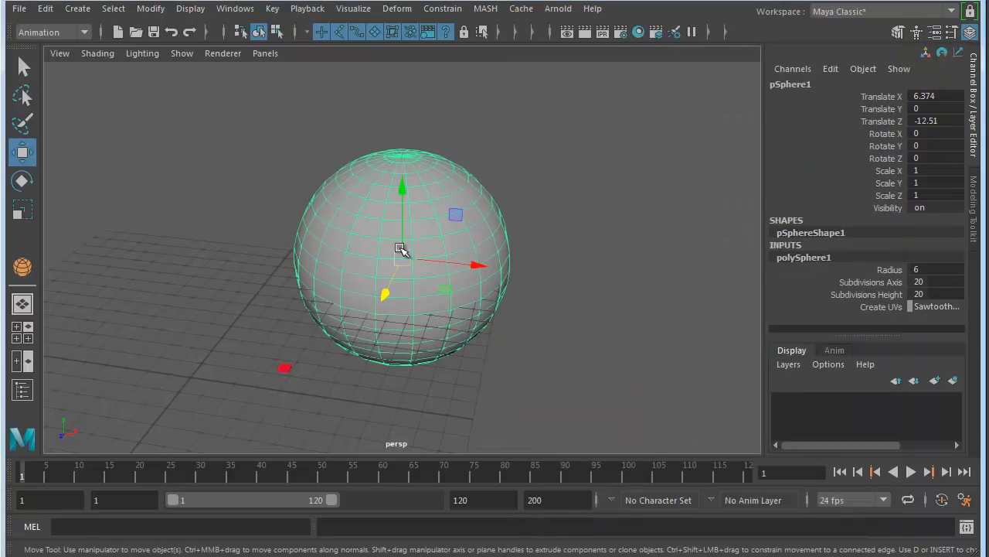
- Rename the sphere as Globe and deselect it
{"action": "left_click", "coordinate": [791, 84]}
{"action": "type", "text": "Globe"}
{"action": "key", "text": "Return"}
{"action": "left_click_drag", "start_coordinate": [441, 376], "coordinate": [414, 300], "text": "alt"}
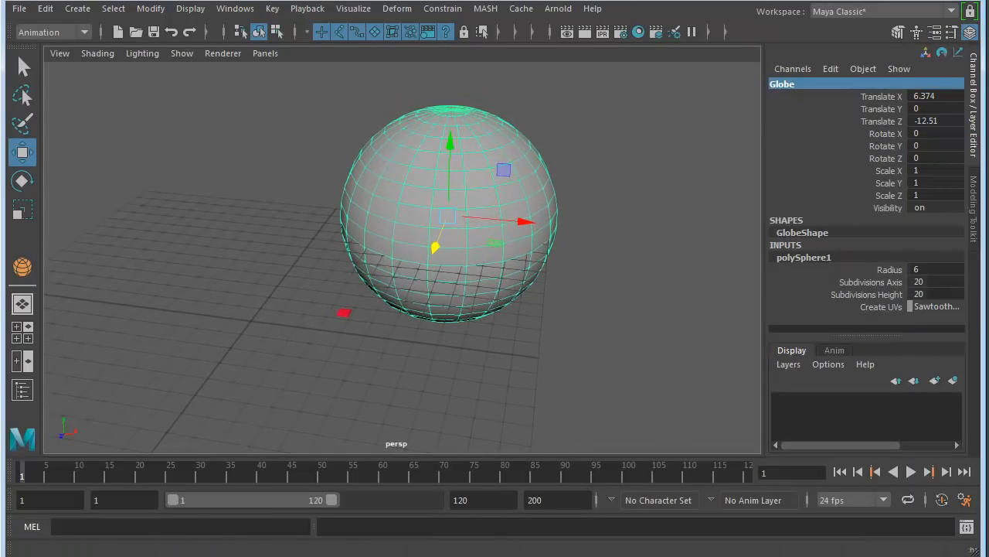
{"action": "left_click", "coordinate": [477, 356]}
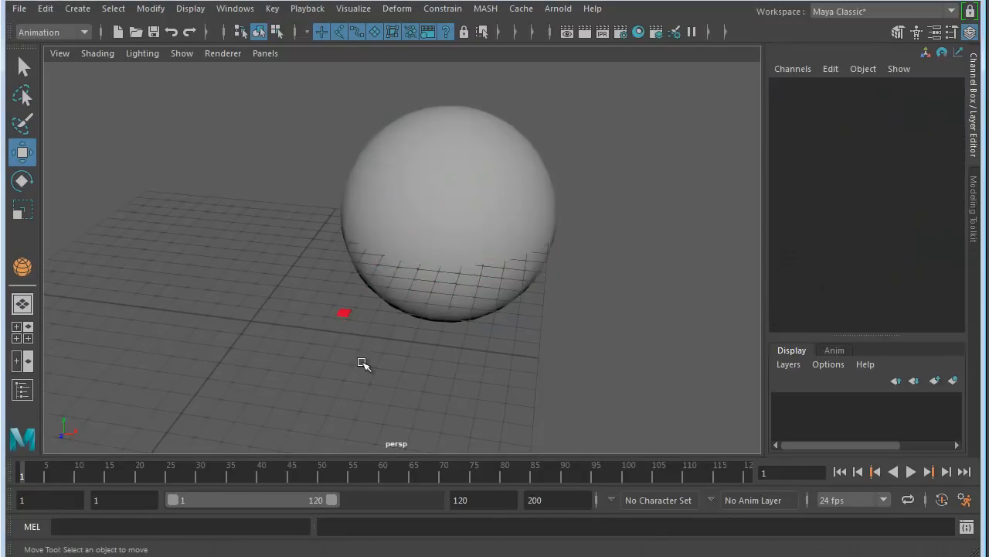
- Create a MASH network from the red Cube using the Linear distribution type and Mesh geometry
{"action": "left_click", "coordinate": [343, 313]}
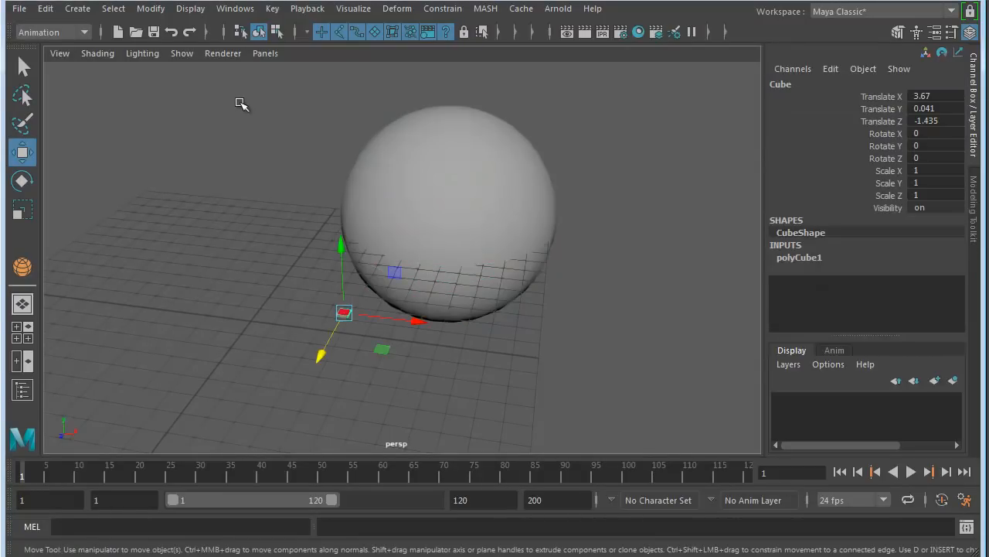
{"action": "left_click", "coordinate": [485, 9]}
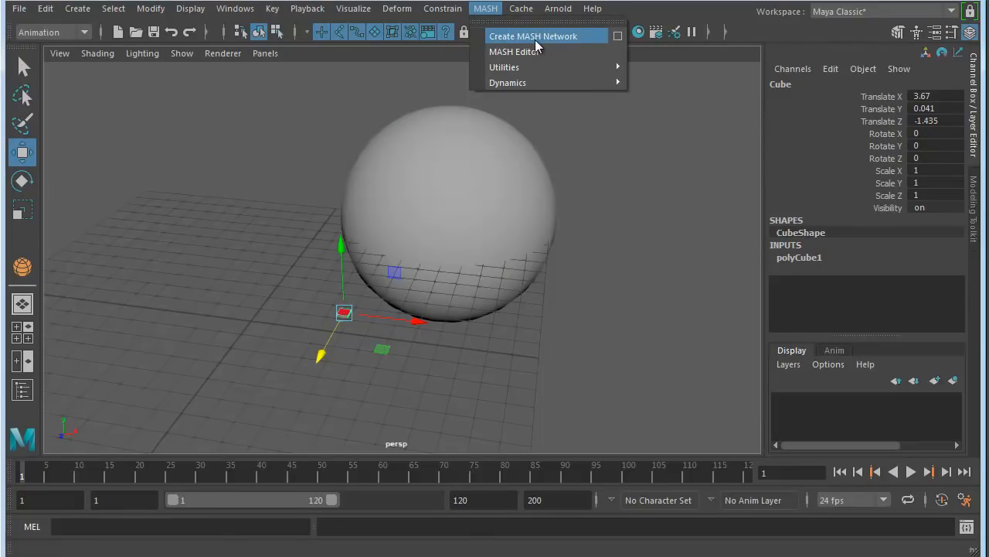
{"action": "left_click", "coordinate": [620, 37]}
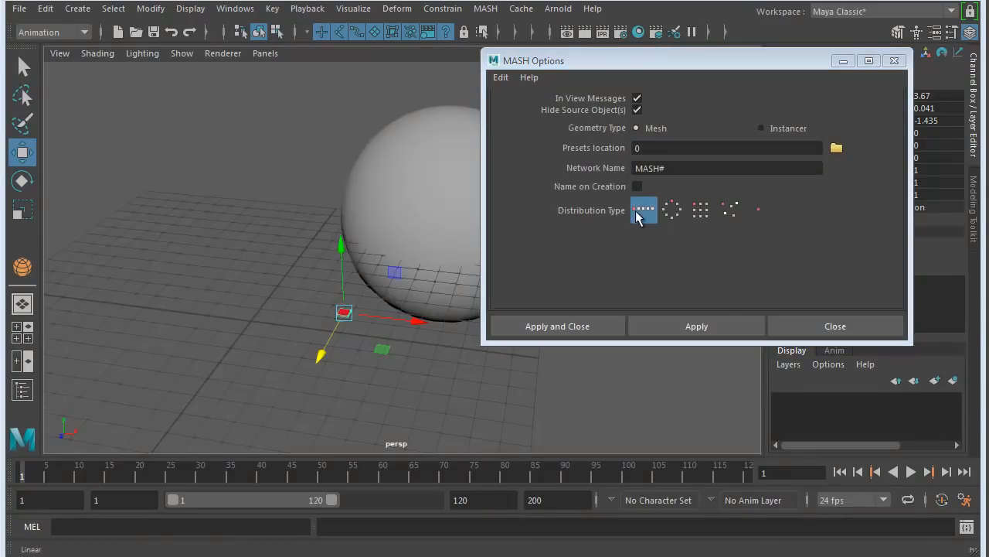
{"action": "left_click", "coordinate": [556, 326]}
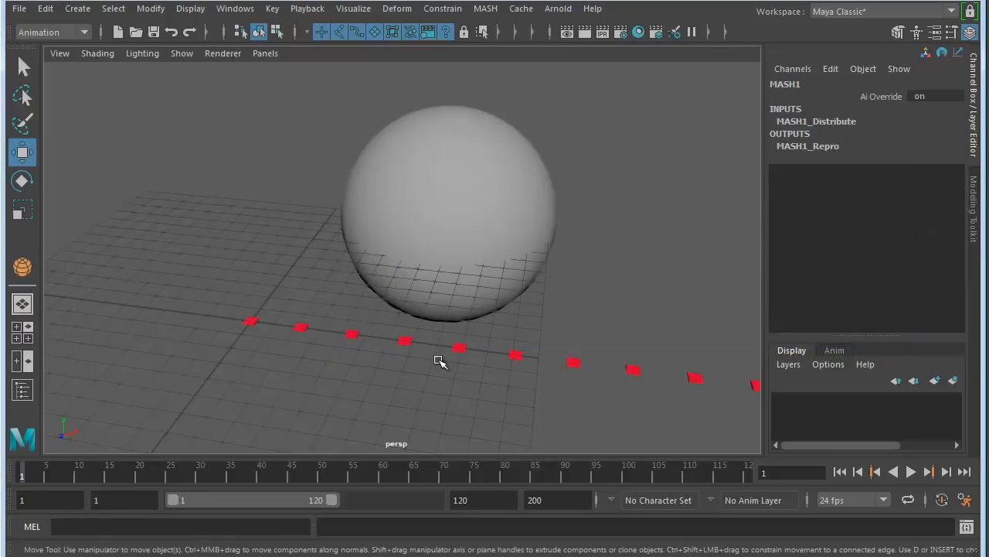
- Set the distribution type of the MASH1_Distribute node to Mesh for the row of red tiles
{"action": "left_click_drag", "start_coordinate": [409, 342], "coordinate": [441, 333], "text": "alt"}
{"action": "right_click_drag", "start_coordinate": [441, 334], "coordinate": [490, 332], "text": "alt"}
{"action": "middle_click_drag", "start_coordinate": [490, 332], "coordinate": [449, 302], "text": "alt"}
{"action": "right_click_drag", "start_coordinate": [448, 302], "coordinate": [455, 322], "text": "alt"}
{"action": "middle_click_drag", "start_coordinate": [455, 322], "coordinate": [426, 333], "text": "alt"}
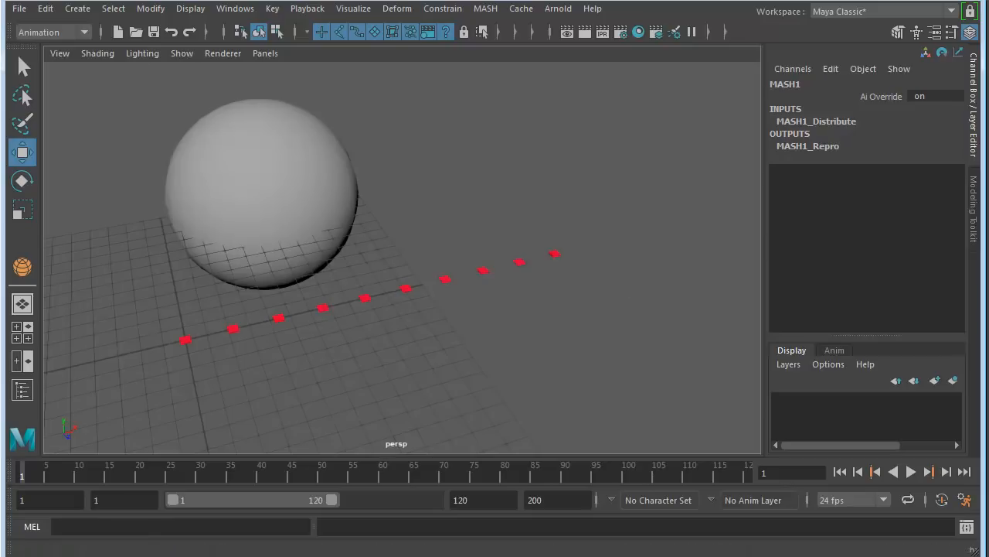
{"action": "left_click", "coordinate": [183, 341]}
{"action": "key", "text": "ctrl+a"}
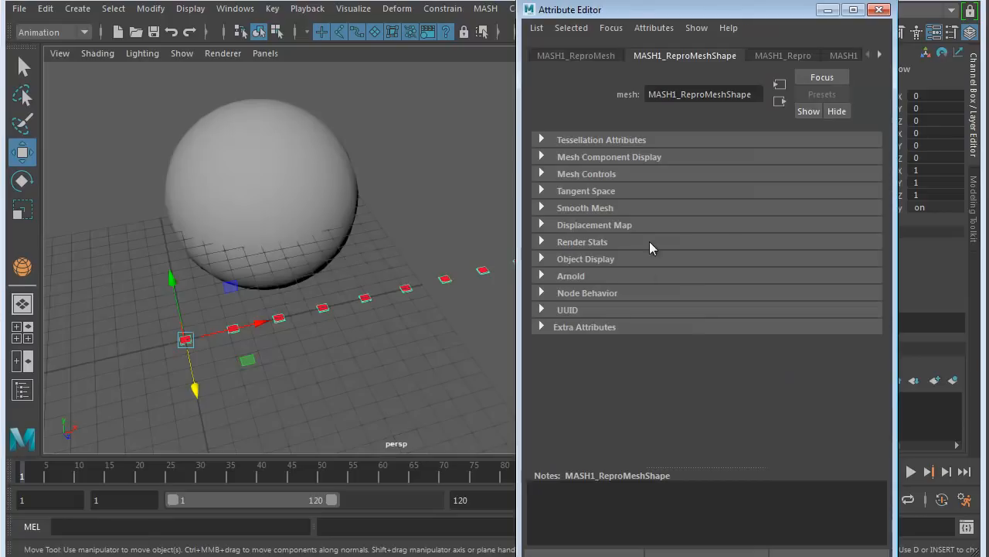
{"action": "left_click", "coordinate": [880, 54]}
{"action": "left_click", "coordinate": [880, 54]}
{"action": "left_click", "coordinate": [881, 54]}
{"action": "left_click", "coordinate": [761, 54]}
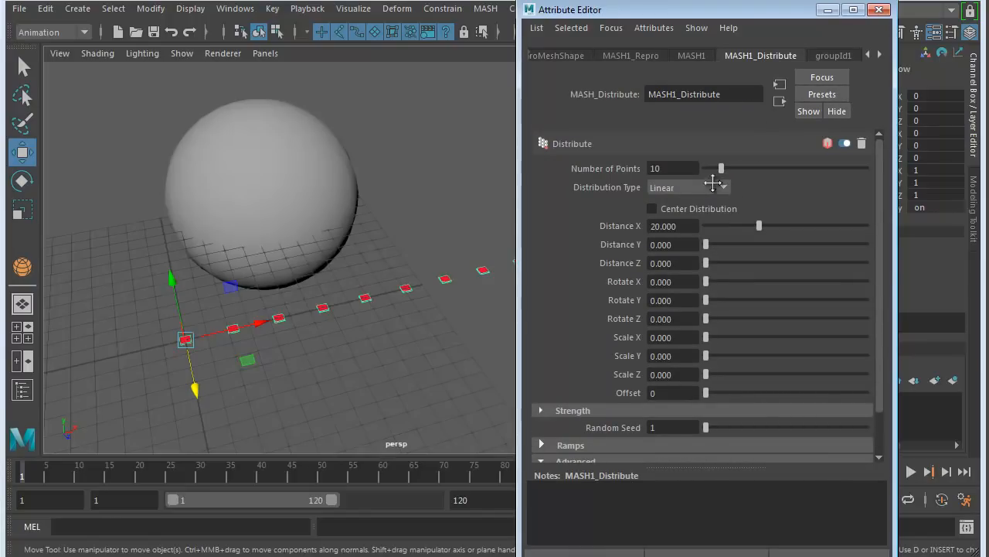
{"action": "left_click", "coordinate": [725, 189]}
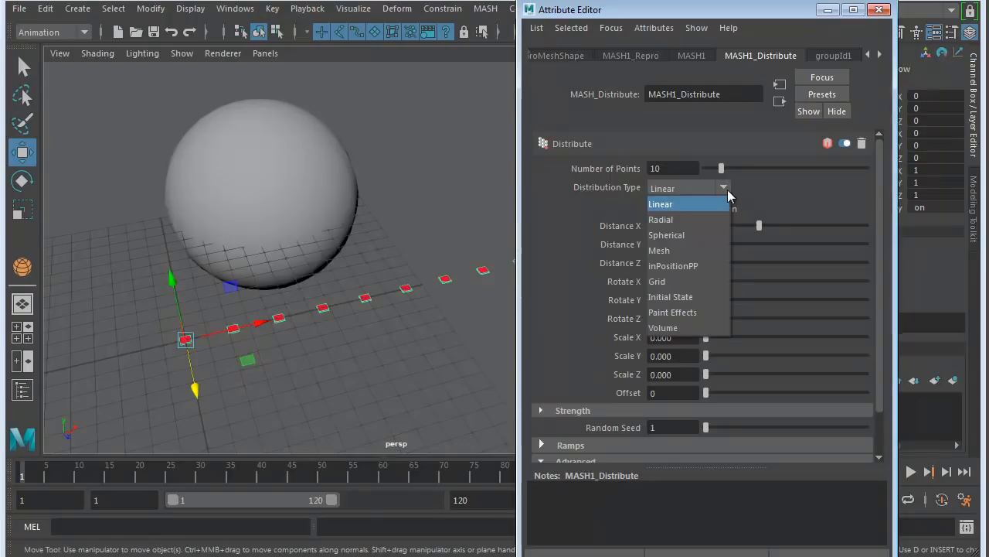
{"action": "left_click", "coordinate": [662, 249]}
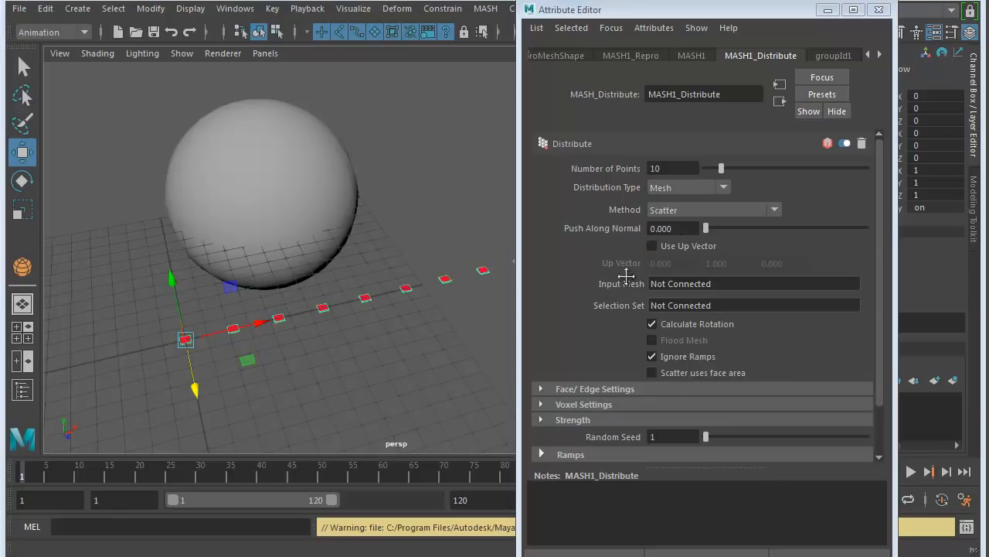
- Open the Outliner and place it so the viewport and the Attribute Editor stay accessible
{"action": "middle_click_drag", "start_coordinate": [640, 285], "coordinate": [608, 279]}
{"action": "left_click", "coordinate": [236, 9]}
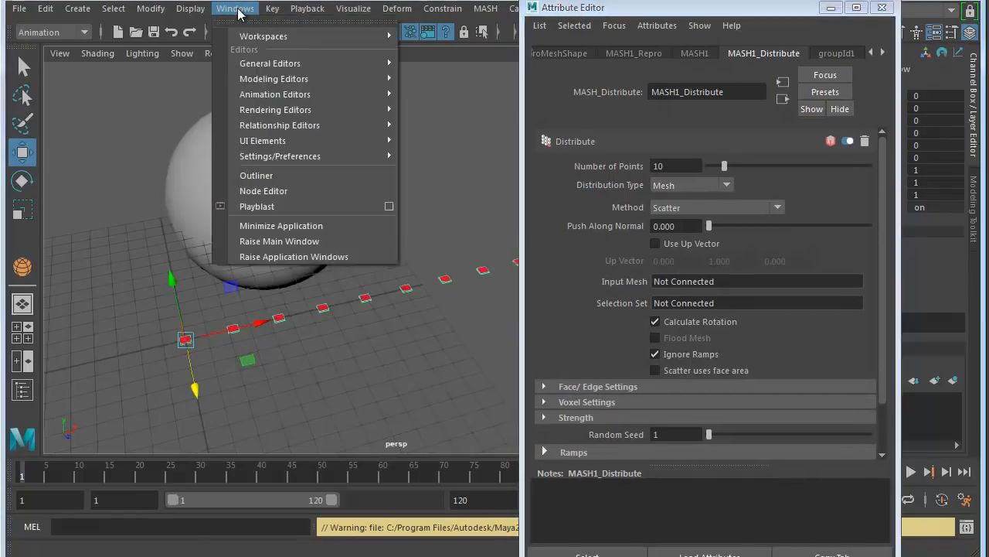
{"action": "left_click", "coordinate": [258, 177]}
{"action": "left_click_drag", "start_coordinate": [307, 122], "coordinate": [120, 19]}
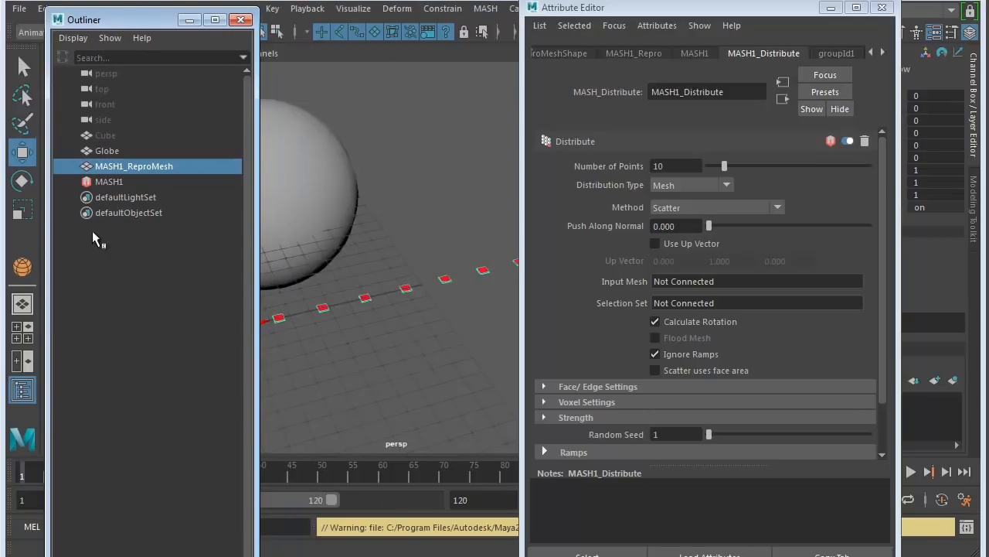
{"action": "left_click", "coordinate": [108, 153]}
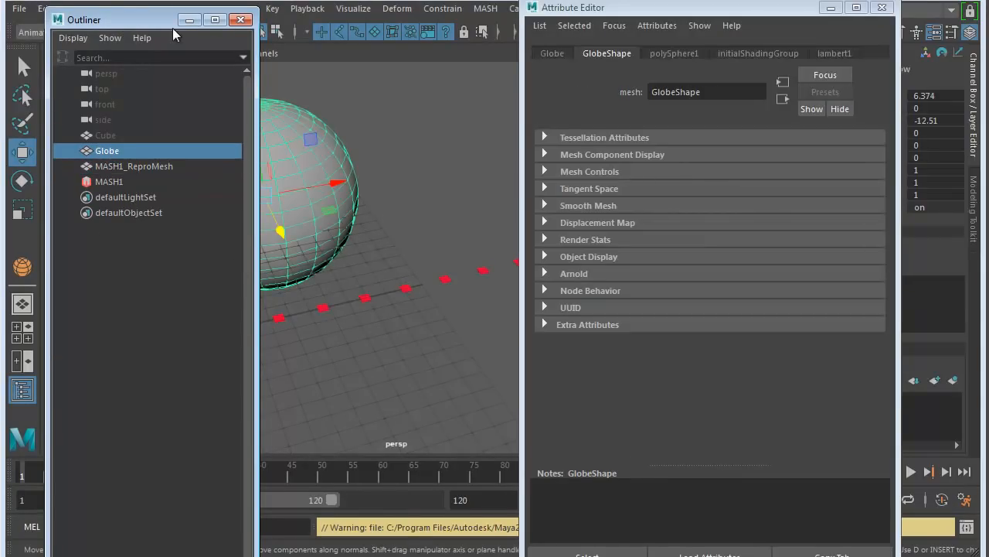
{"action": "left_click_drag", "start_coordinate": [157, 20], "coordinate": [127, 21]}
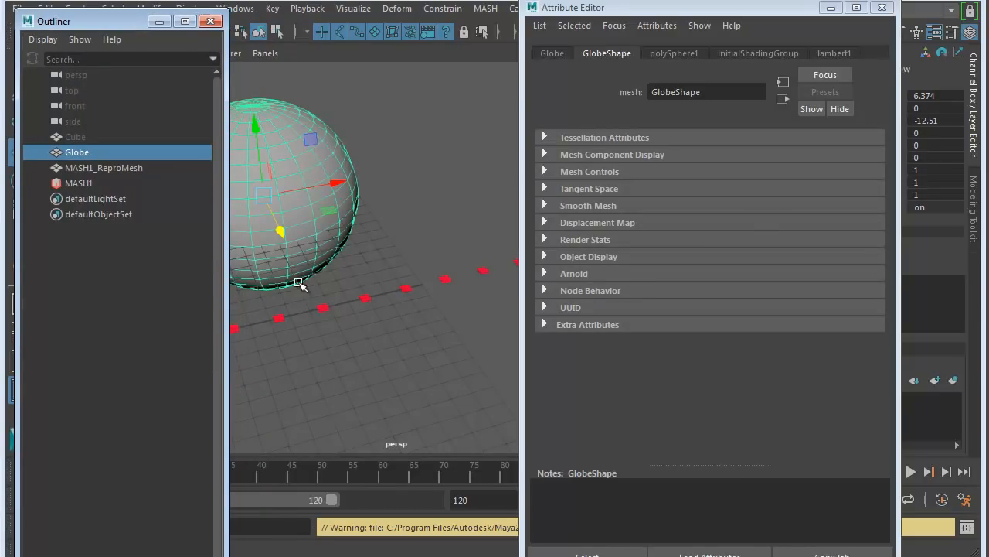
- Reselect the MASH tile mesh and show the MASH1_Distribute settings
{"action": "left_click", "coordinate": [241, 327]}
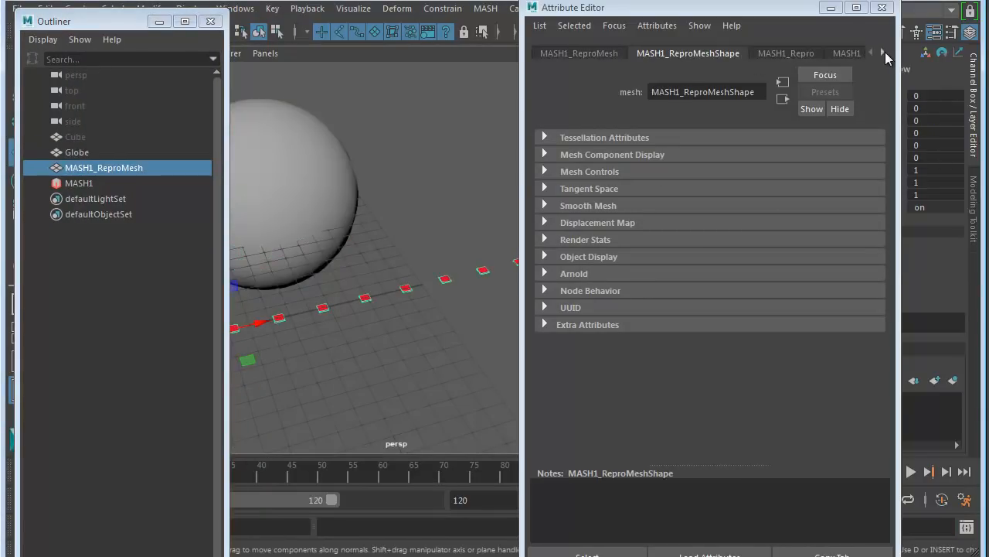
{"action": "left_click", "coordinate": [884, 52]}
{"action": "left_click", "coordinate": [883, 52]}
{"action": "left_click", "coordinate": [884, 51]}
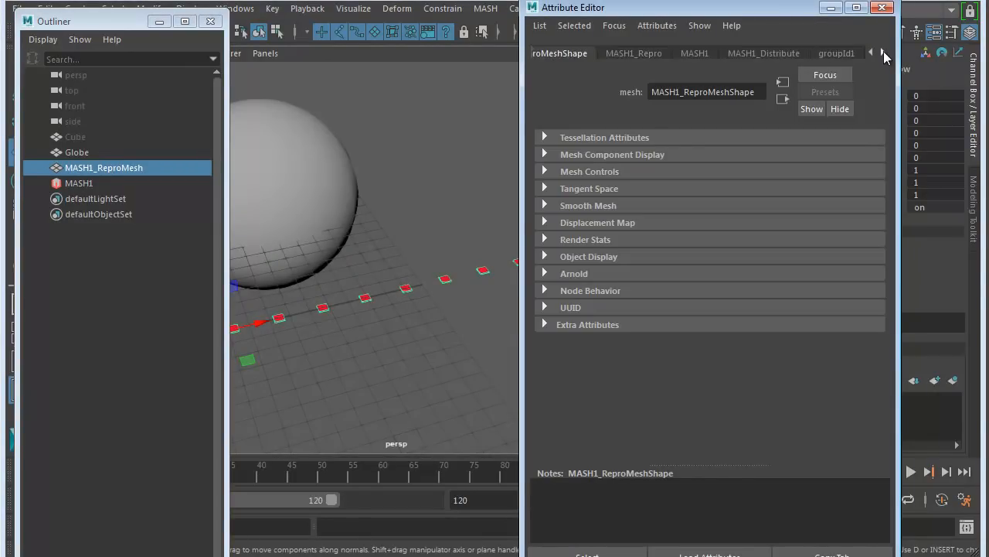
{"action": "left_click", "coordinate": [884, 52]}
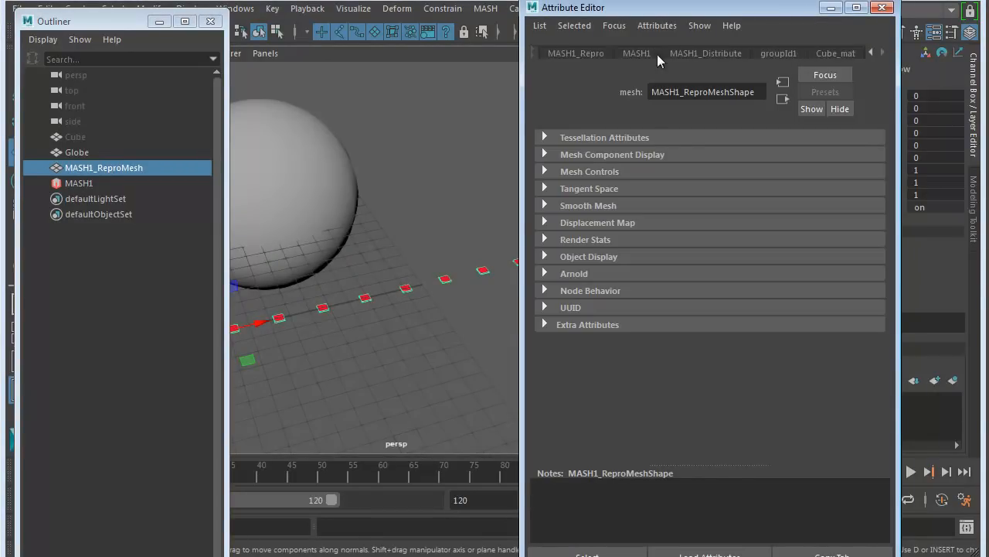
{"action": "left_click", "coordinate": [718, 53]}
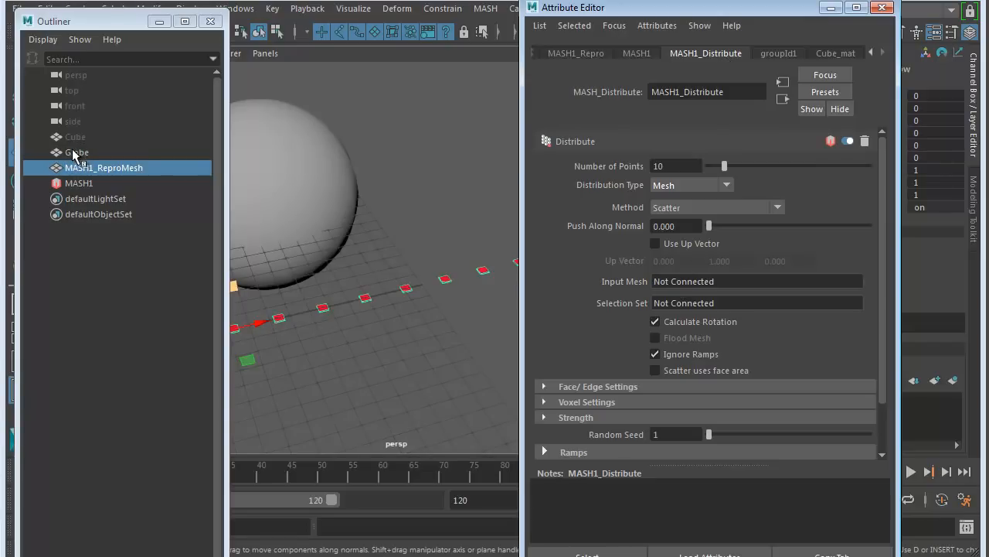
- Connect Globe as the input mesh of MASH1_Distribute and close the Outliner
{"action": "mouse_move", "coordinate": [77, 157]}
{"action": "middle_mouse_down"}
{"action": "mouse_move", "coordinate": [733, 289]}
{"action": "mouse_move", "coordinate": [158, 165]}
{"action": "mouse_move", "coordinate": [78, 159]}
{"action": "middle_mouse_up"}
{"action": "middle_click_drag", "start_coordinate": [70, 152], "coordinate": [718, 281]}
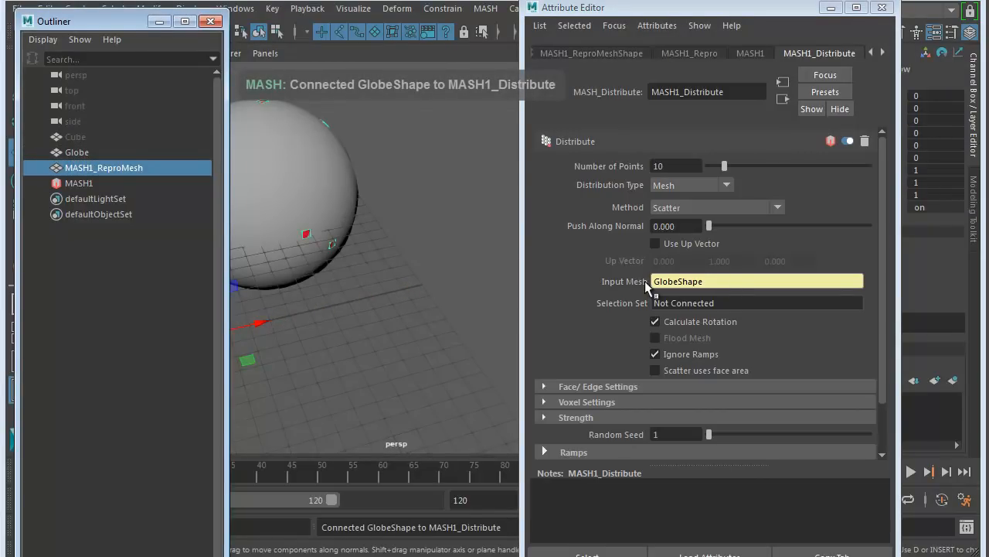
{"action": "left_click", "coordinate": [210, 21]}
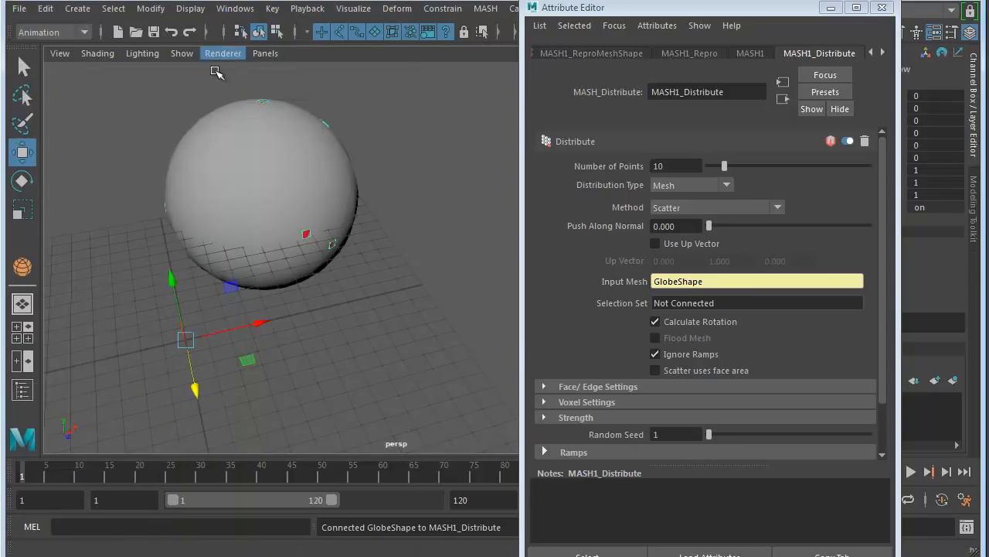
- Raise the Globe along the Y axis to about 12.14, above the grid
{"action": "left_click_drag", "start_coordinate": [283, 254], "coordinate": [420, 226], "text": "alt"}
{"action": "middle_click_drag", "start_coordinate": [419, 227], "coordinate": [290, 224], "text": "alt"}
{"action": "left_click_drag", "start_coordinate": [290, 225], "coordinate": [239, 240], "text": "alt"}
{"action": "middle_click_drag", "start_coordinate": [239, 240], "coordinate": [372, 242], "text": "alt"}
{"action": "left_click_drag", "start_coordinate": [371, 241], "coordinate": [311, 247], "text": "alt"}
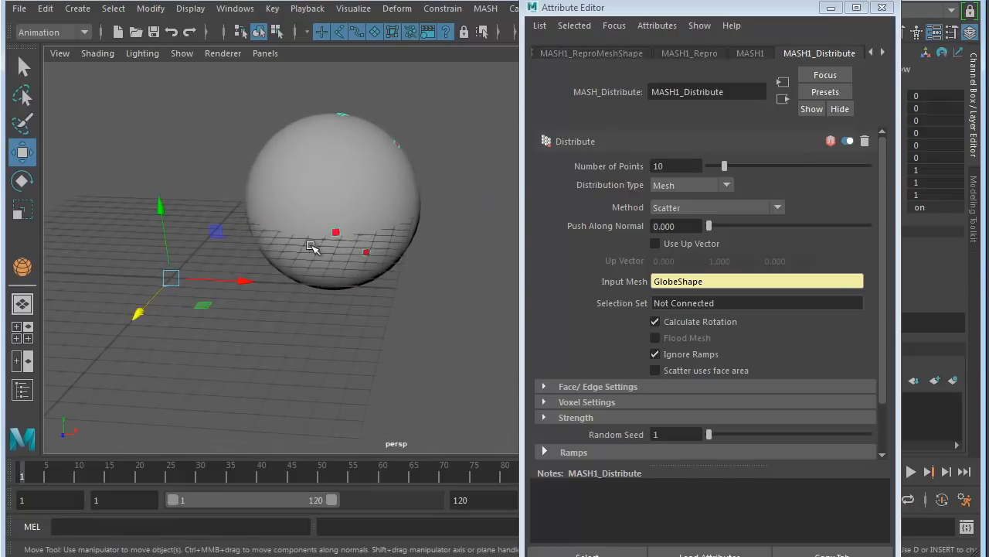
{"action": "left_click", "coordinate": [351, 170]}
{"action": "left_click_drag", "start_coordinate": [336, 157], "coordinate": [239, 255]}
{"action": "right_click_drag", "start_coordinate": [239, 254], "coordinate": [378, 258], "text": "alt"}
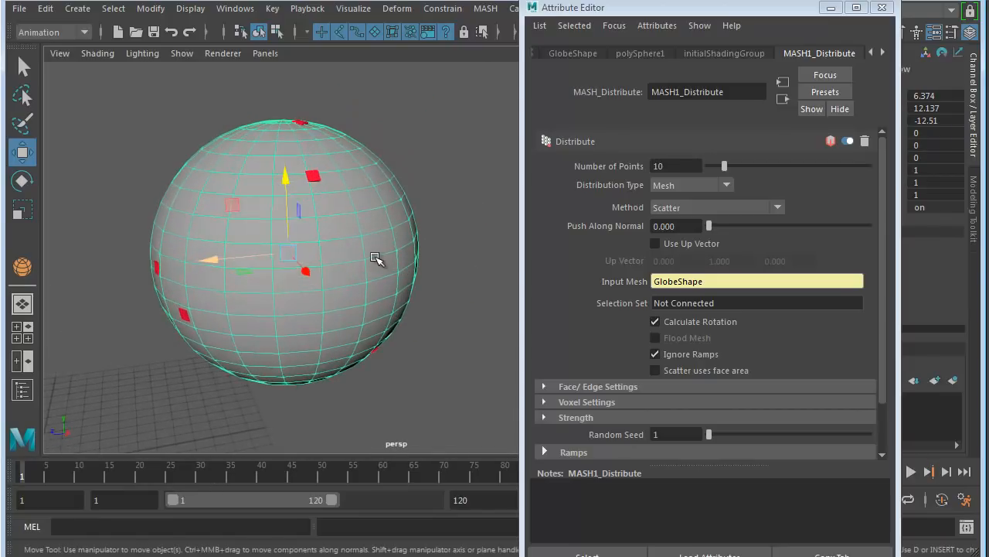
- Select the MASH tiles on the globe and set their number of points to 100
{"action": "left_click", "coordinate": [412, 194]}
{"action": "left_click_drag", "start_coordinate": [412, 194], "coordinate": [376, 240], "text": "alt"}
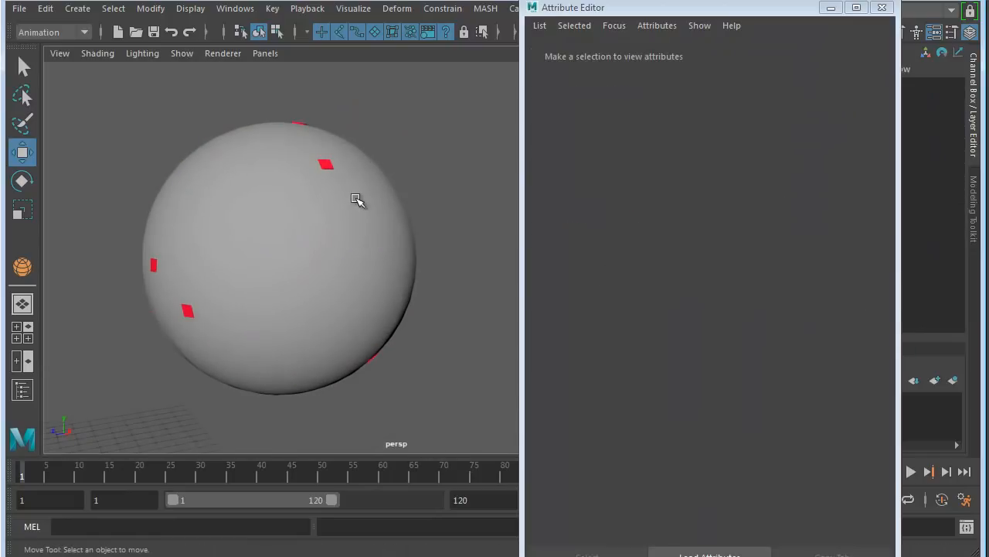
{"action": "left_click", "coordinate": [325, 161]}
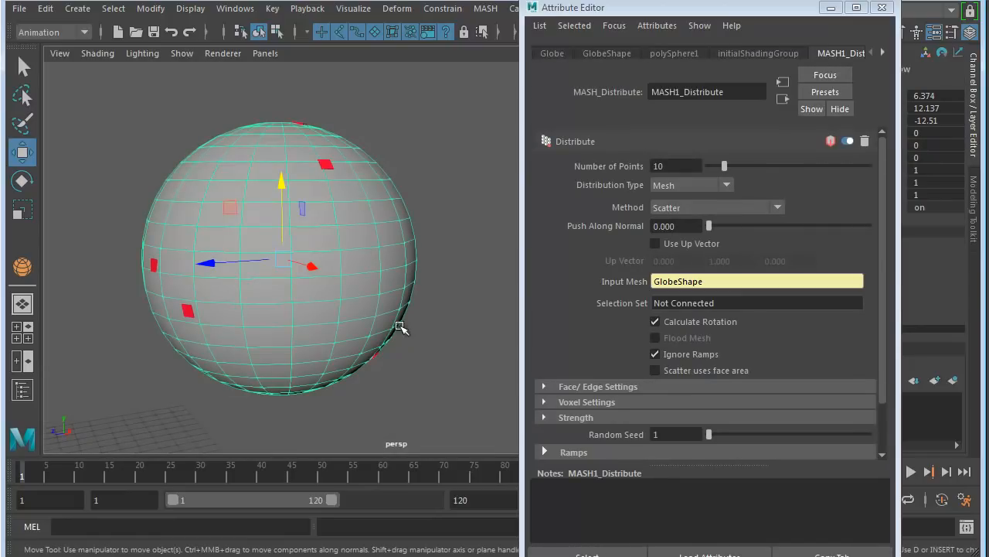
{"action": "left_click", "coordinate": [302, 124]}
{"action": "scroll", "coordinate": [371, 320], "scroll_direction": "down", "scroll_amount": 3}
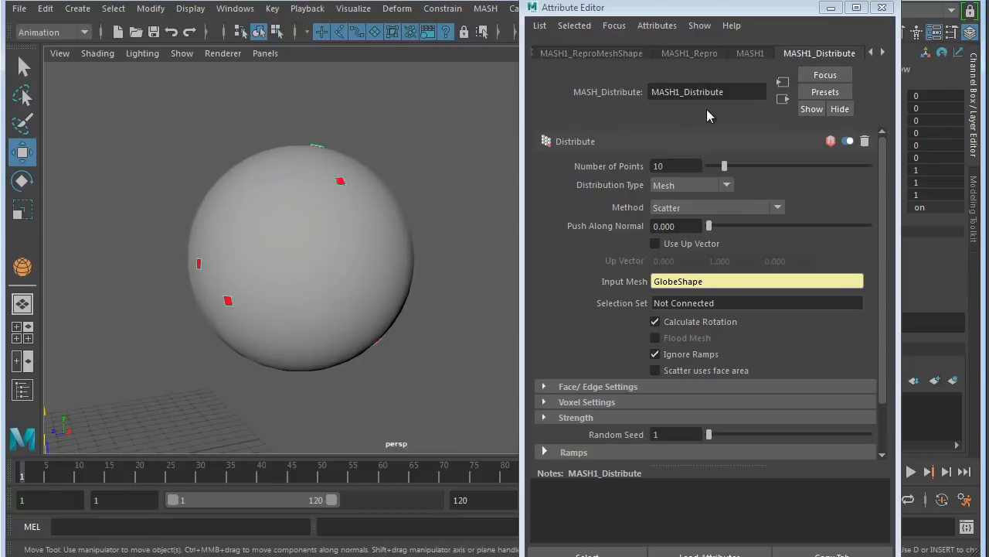
{"action": "left_click_drag", "start_coordinate": [728, 166], "coordinate": [872, 180]}
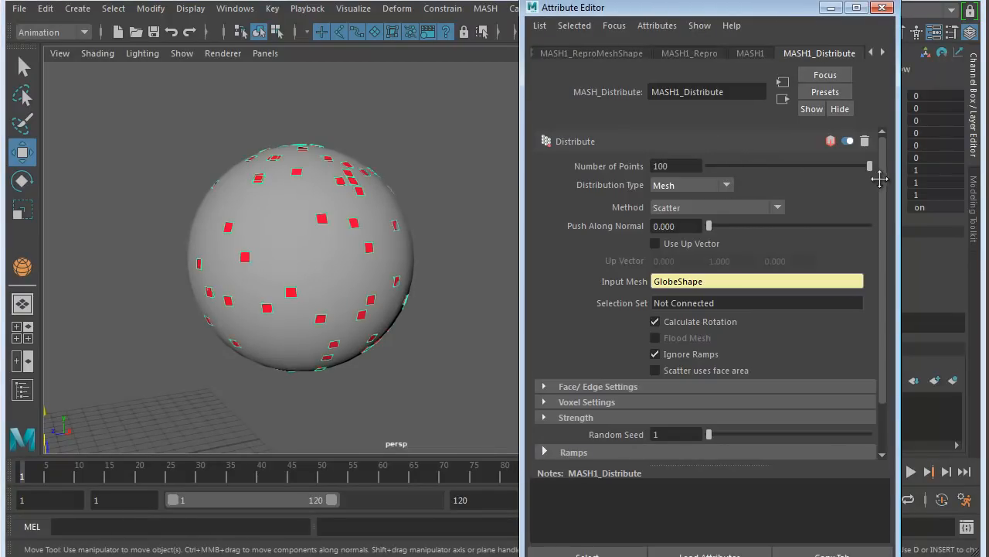
- Set the mesh distribution method to Vertex and inspect the tiles around the globe
{"action": "left_click_drag", "start_coordinate": [331, 295], "coordinate": [415, 251], "text": "alt"}
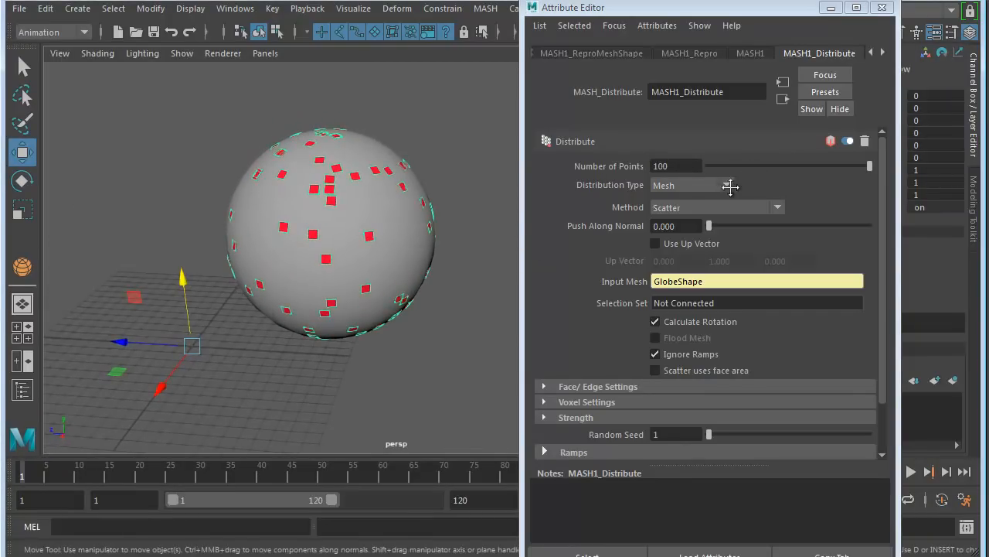
{"action": "left_click", "coordinate": [780, 208]}
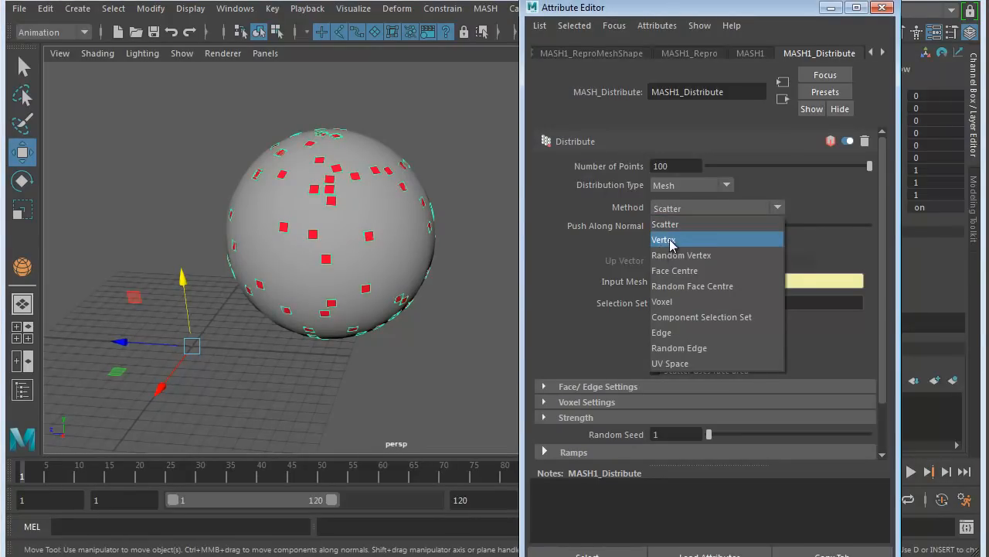
{"action": "left_click", "coordinate": [669, 244]}
{"action": "left_click_drag", "start_coordinate": [381, 309], "coordinate": [361, 202], "text": "alt"}
- Try the Random Vertex and then the Face Centre distribution method, inspecting the tiles around the globe
{"action": "left_click", "coordinate": [783, 208]}
{"action": "left_click", "coordinate": [688, 255]}
{"action": "left_click_drag", "start_coordinate": [379, 283], "coordinate": [329, 331], "text": "alt"}
{"action": "left_click", "coordinate": [785, 213]}
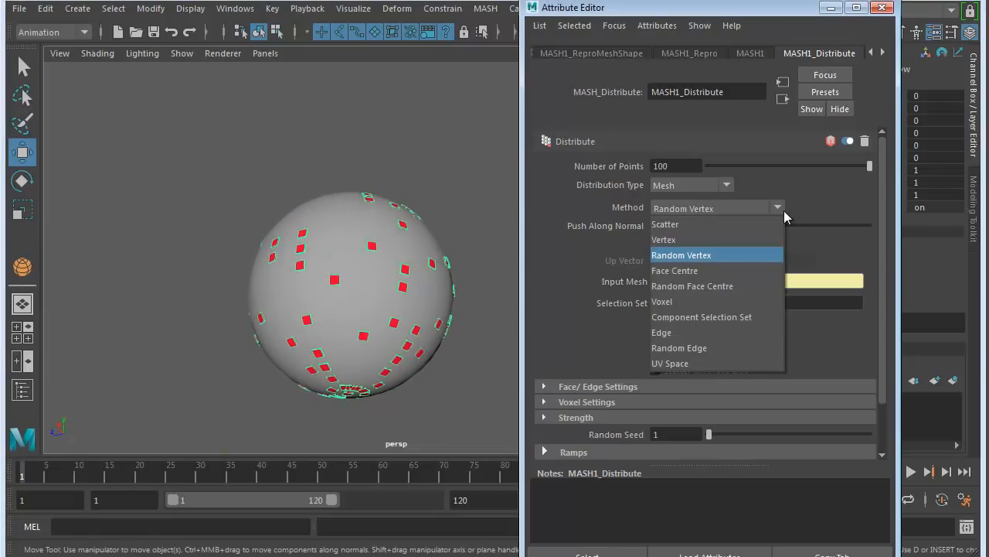
{"action": "left_click", "coordinate": [693, 268]}
{"action": "left_click_drag", "start_coordinate": [371, 333], "coordinate": [343, 354], "text": "alt"}
- Set the number of distributed points to 500 and inspect the tiles on the globe
{"action": "left_click_drag", "start_coordinate": [702, 164], "coordinate": [619, 166]}
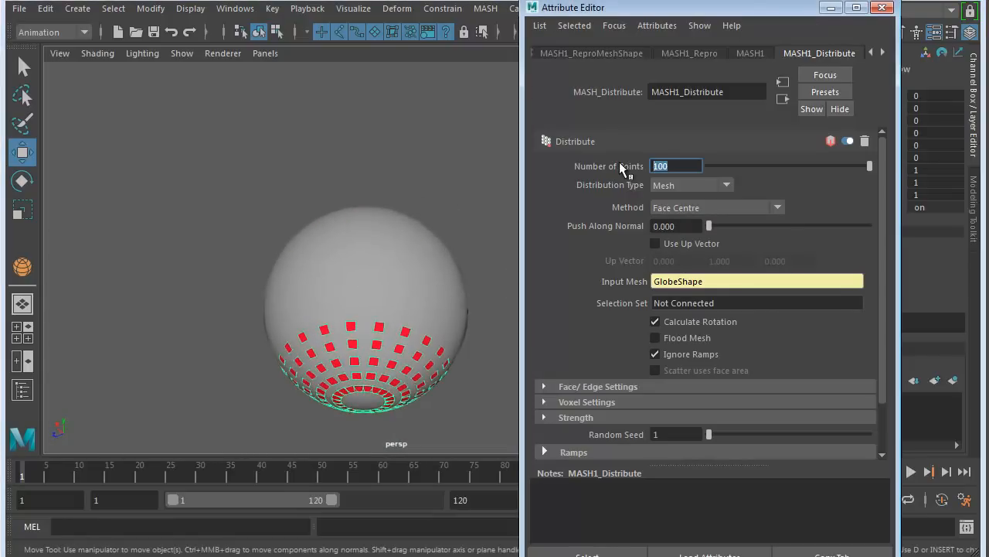
{"action": "type", "text": "500"}
{"action": "key", "text": "Return"}
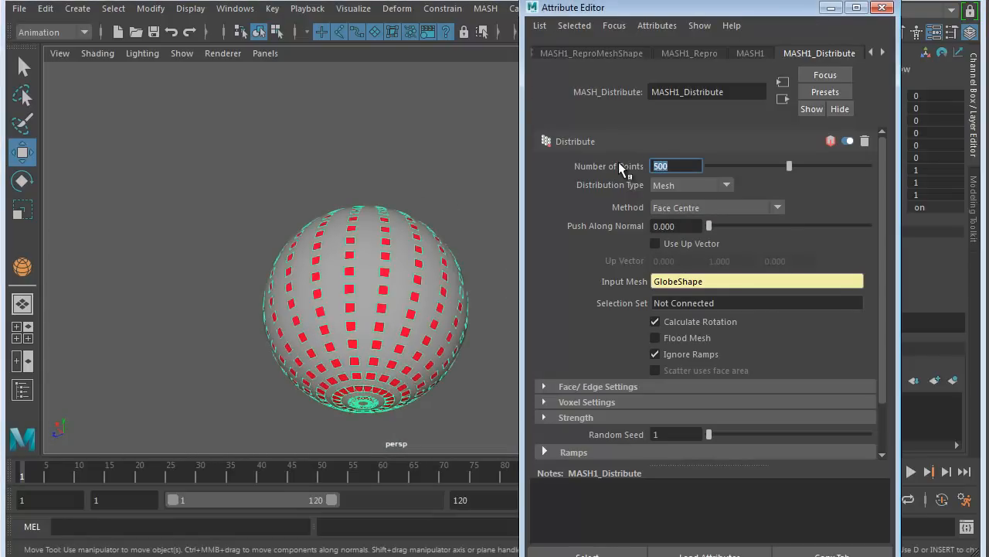
{"action": "left_click_drag", "start_coordinate": [364, 265], "coordinate": [357, 287], "text": "alt"}
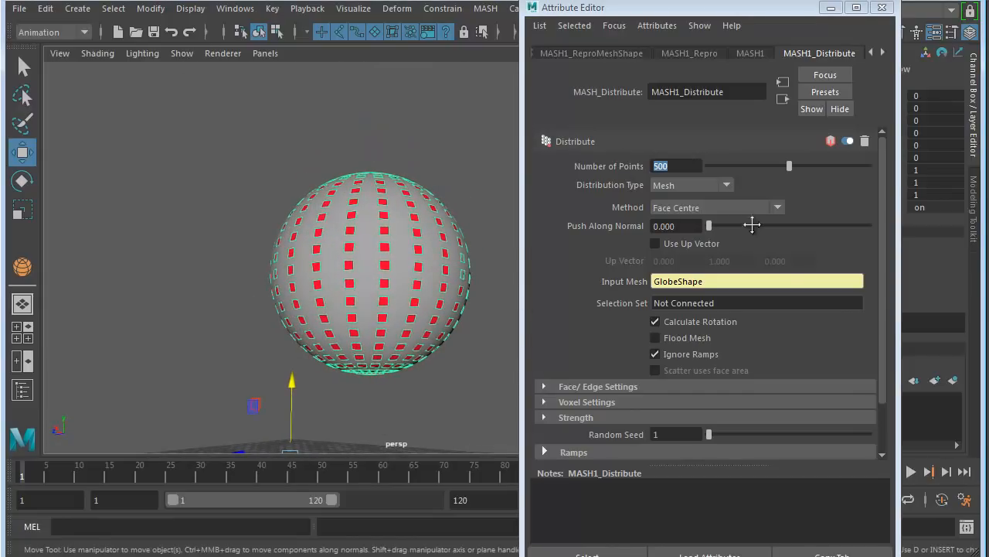
- Try the Edge distribution method and inspect how the tiles lie on the globe
{"action": "left_click", "coordinate": [778, 207]}
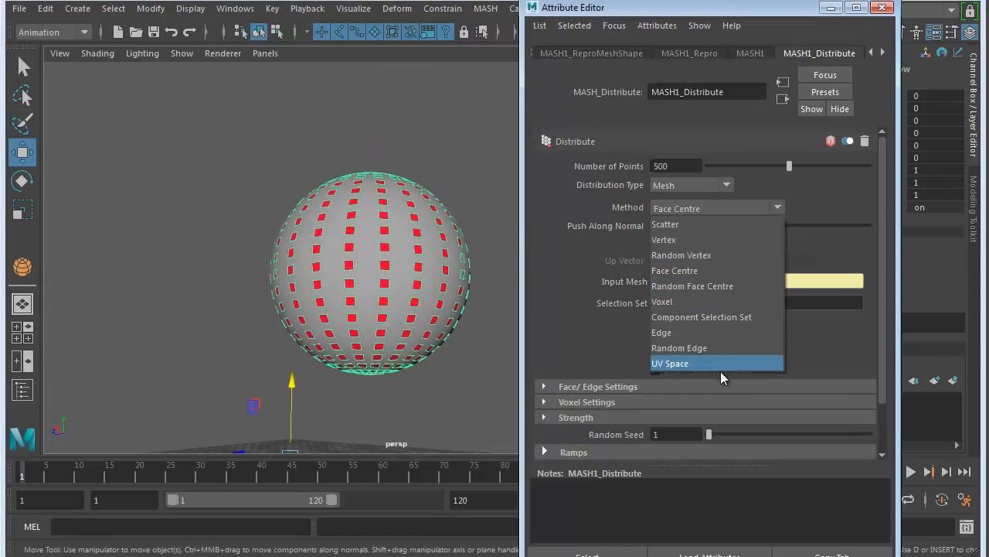
{"action": "left_click", "coordinate": [694, 332]}
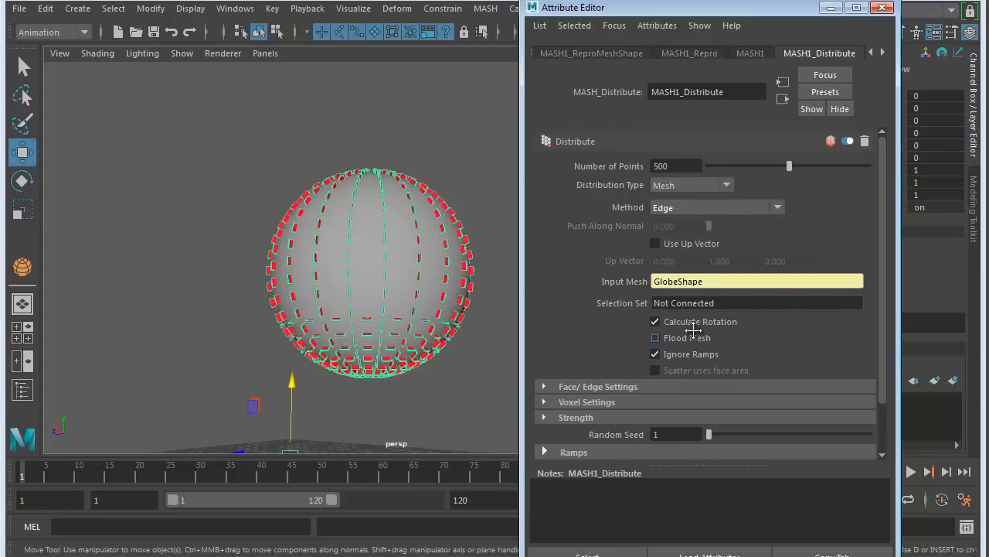
{"action": "left_click_drag", "start_coordinate": [338, 287], "coordinate": [380, 321], "text": "alt"}
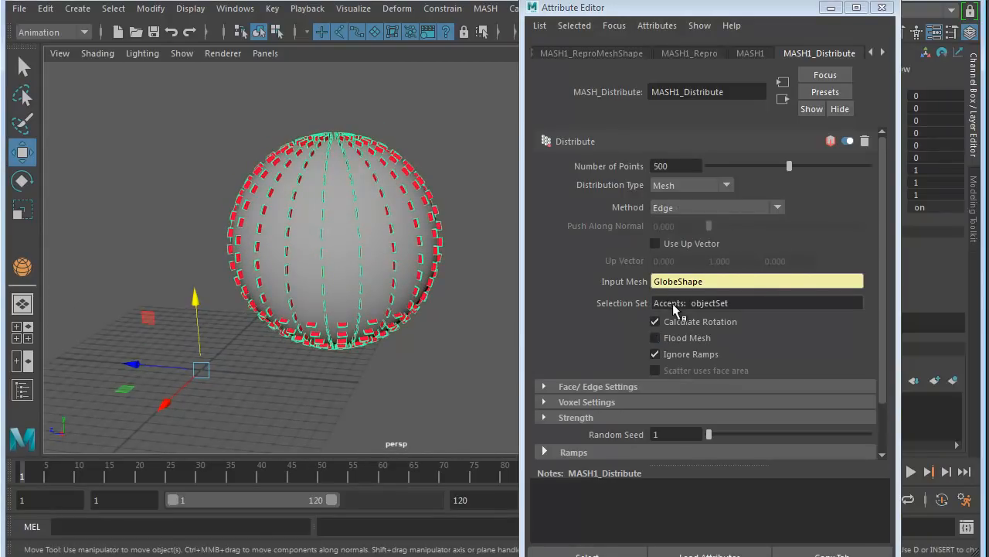
- Set the distribution method to Scatter and change the random seed to 47
{"action": "left_click", "coordinate": [778, 208]}
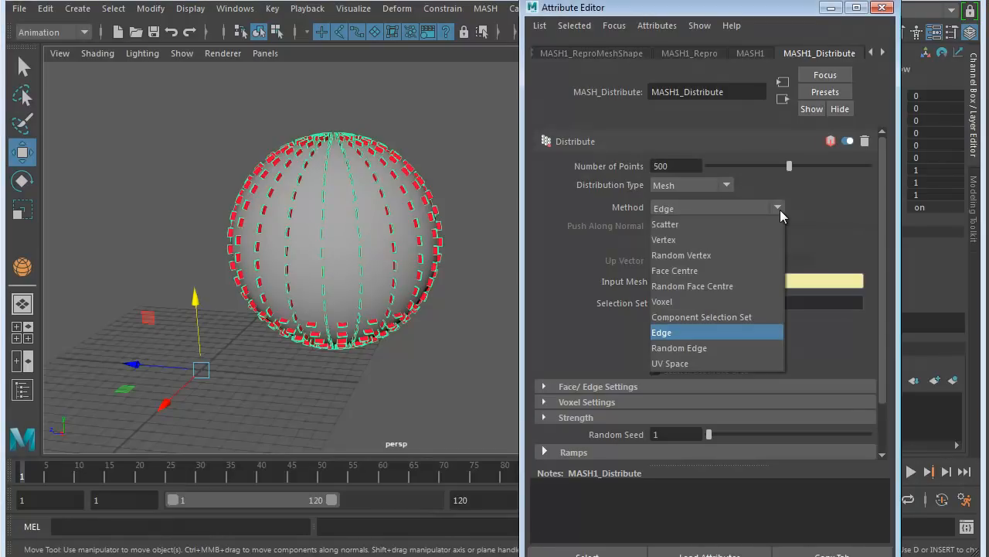
{"action": "left_click", "coordinate": [677, 224]}
{"action": "left_click_drag", "start_coordinate": [409, 283], "coordinate": [417, 307], "text": "alt"}
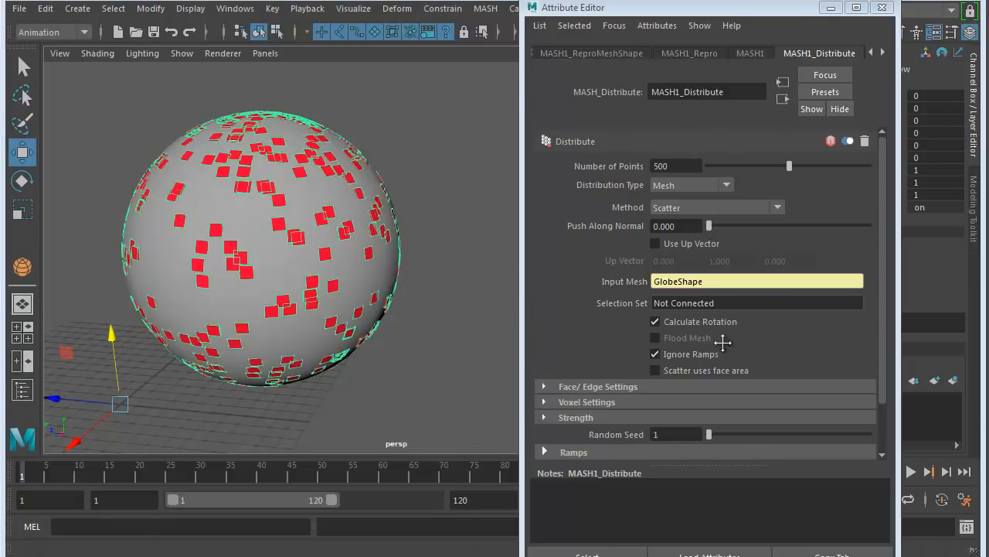
{"action": "left_click_drag", "start_coordinate": [712, 434], "coordinate": [782, 438]}
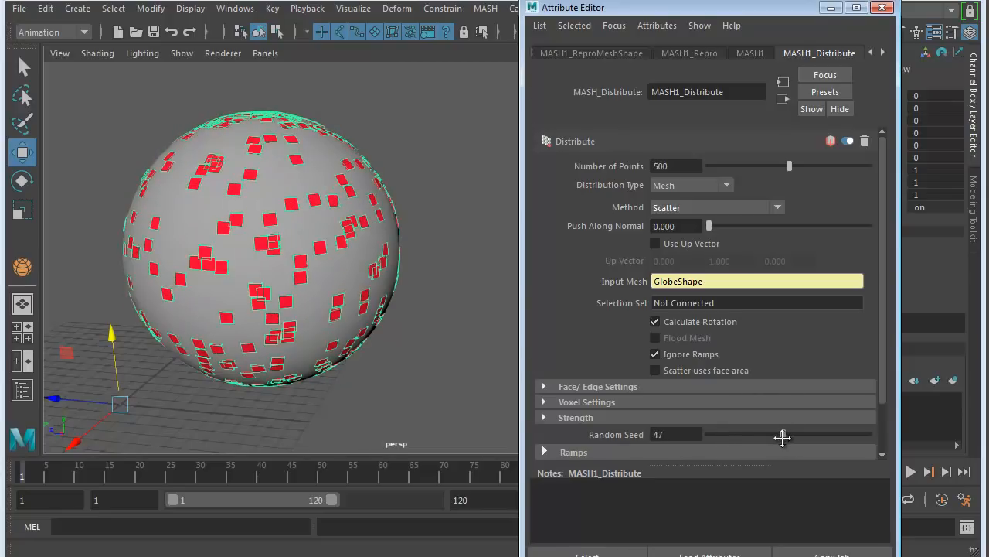
{"action": "scroll", "coordinate": [769, 413], "scroll_direction": "down", "scroll_amount": 2}
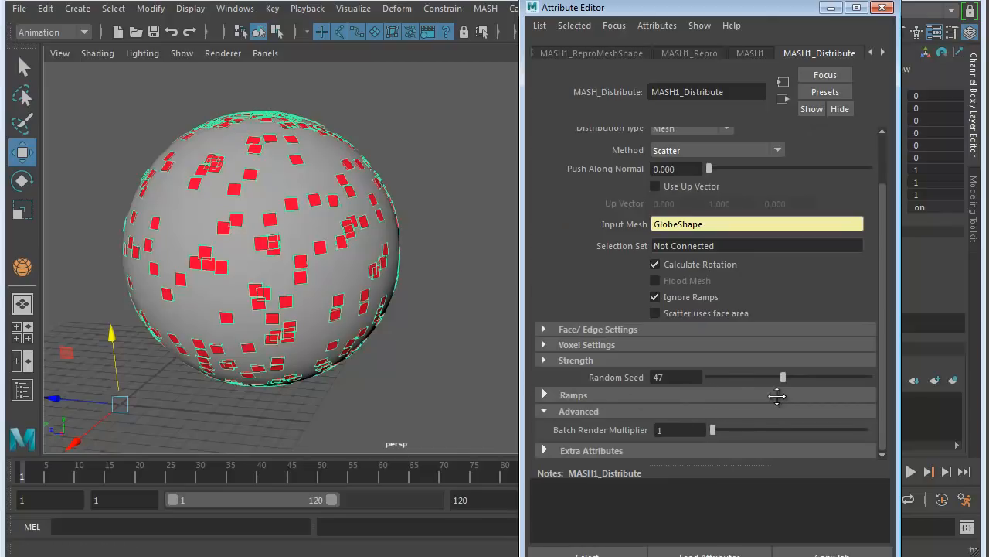
{"action": "scroll", "coordinate": [777, 396], "scroll_direction": "up", "scroll_amount": 2}
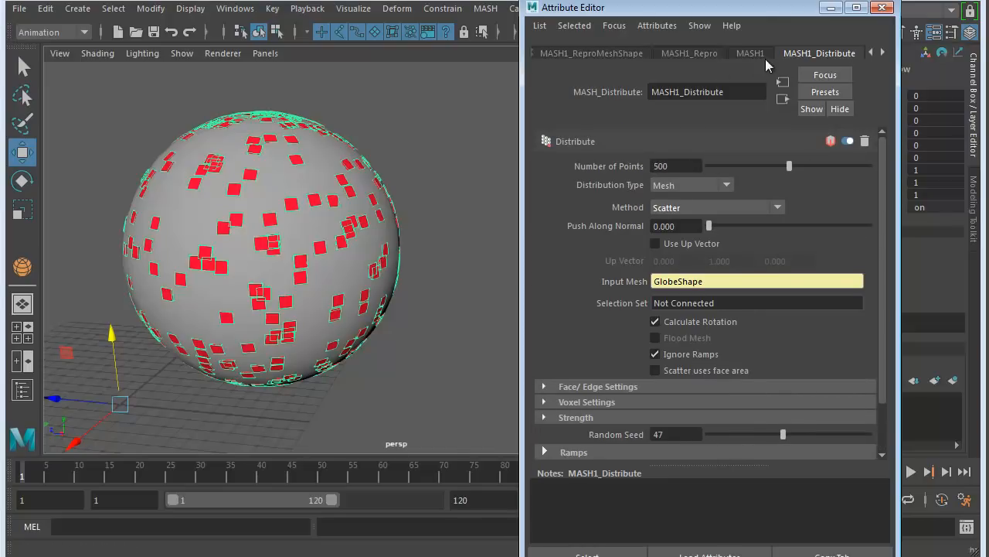
- Add an Audio node to the MASH1 network and load Music_sample_02.wav as its audio file
{"action": "left_click", "coordinate": [757, 52]}
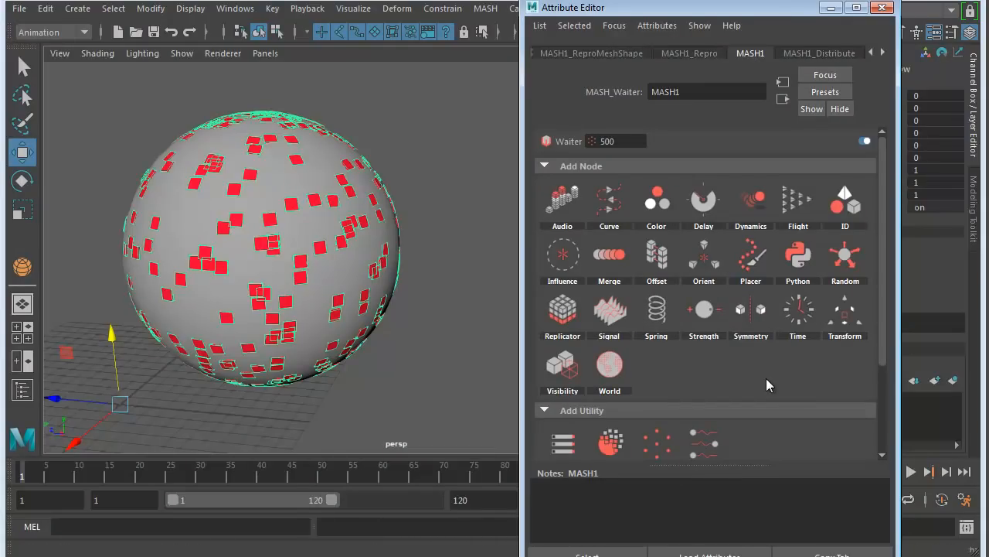
{"action": "left_click", "coordinate": [564, 194]}
{"action": "left_click", "coordinate": [612, 205]}
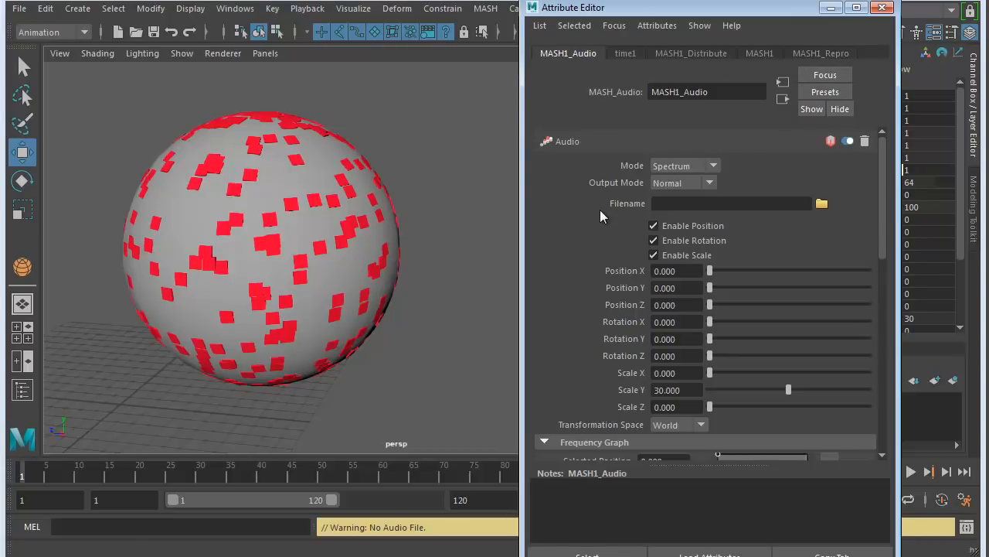
{"action": "left_click", "coordinate": [821, 204]}
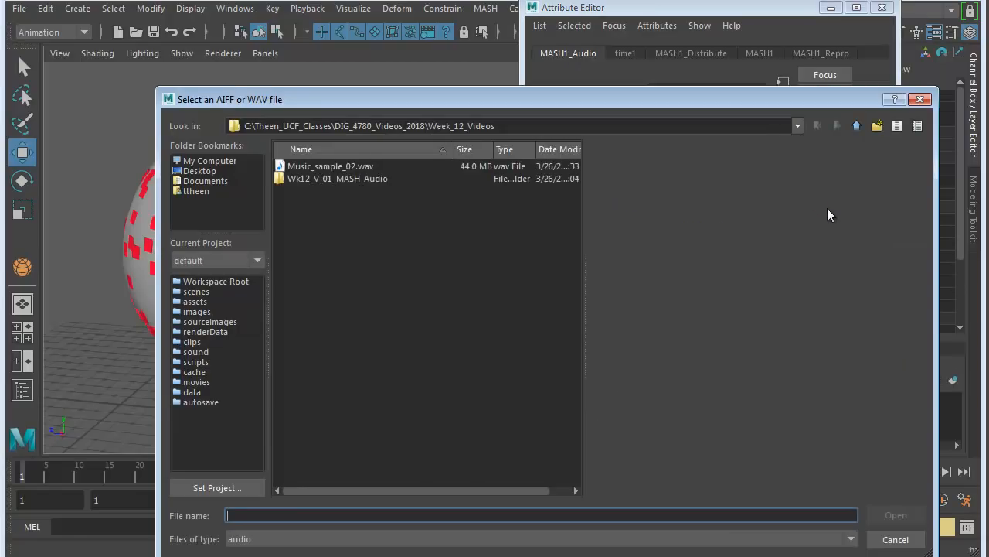
{"action": "left_click", "coordinate": [349, 151]}
{"action": "left_click", "coordinate": [344, 178]}
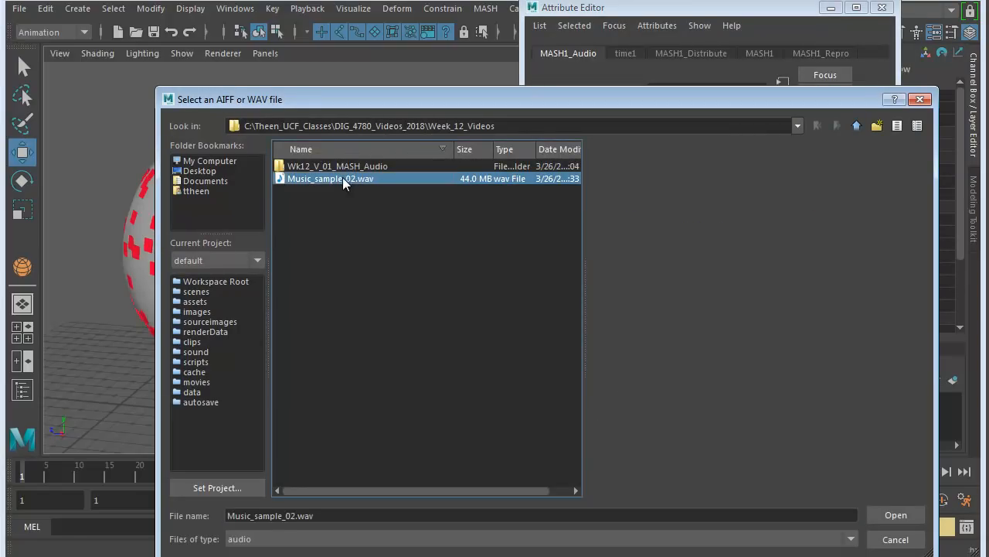
{"action": "left_click", "coordinate": [894, 515]}
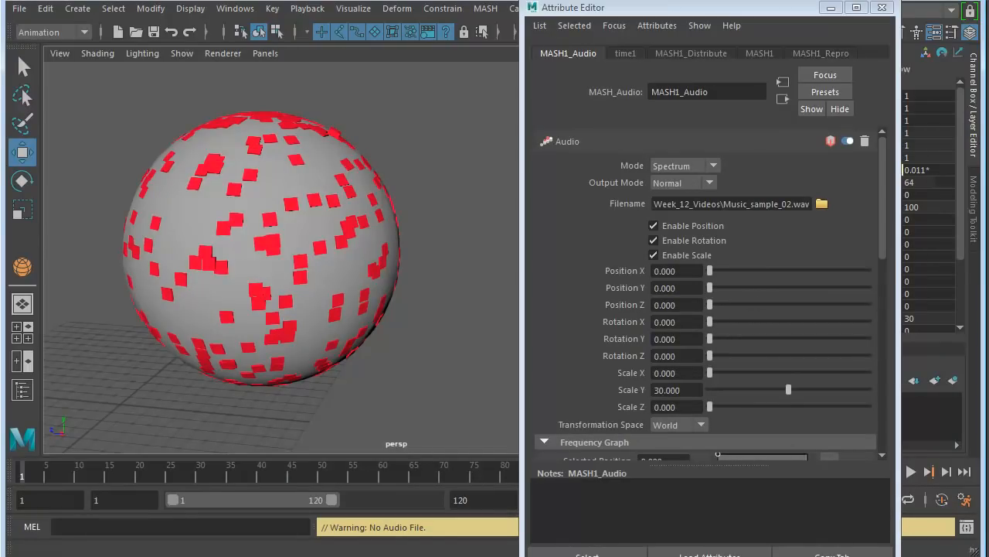
- Examine the scattered tiles on the globe from several angles and distances
{"action": "left_click_drag", "start_coordinate": [289, 218], "coordinate": [347, 266], "text": "alt"}
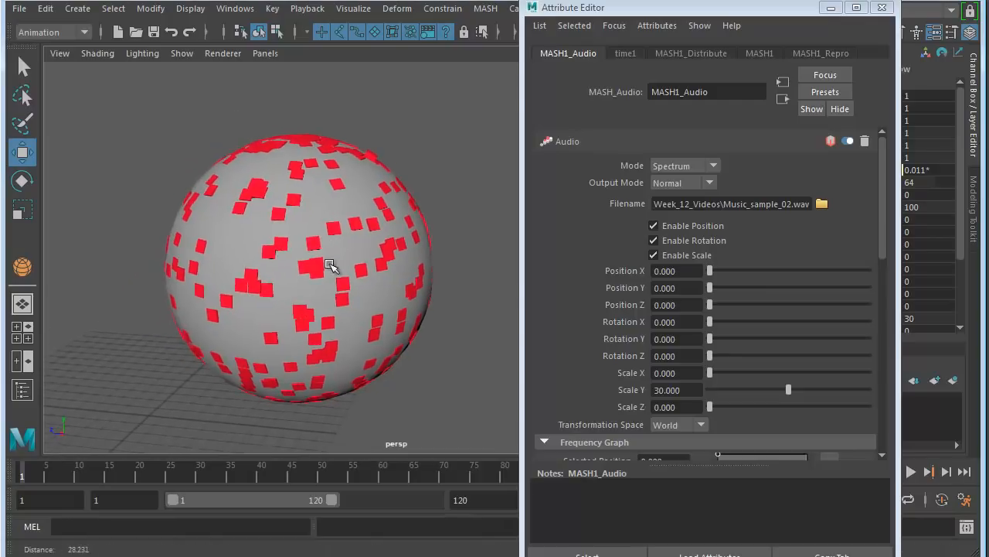
{"action": "right_click_drag", "start_coordinate": [347, 266], "coordinate": [296, 252], "text": "alt"}
{"action": "left_click_drag", "start_coordinate": [296, 252], "coordinate": [247, 223], "text": "alt"}
{"action": "middle_click_drag", "start_coordinate": [247, 223], "coordinate": [139, 230], "text": "alt"}
{"action": "right_click_drag", "start_coordinate": [139, 231], "coordinate": [422, 245], "text": "alt"}
{"action": "middle_click_drag", "start_coordinate": [366, 255], "coordinate": [431, 271], "text": "alt"}
{"action": "left_click_drag", "start_coordinate": [357, 242], "coordinate": [349, 276], "text": "alt"}
{"action": "middle_click_drag", "start_coordinate": [254, 243], "coordinate": [313, 300], "text": "alt"}
{"action": "right_click_drag", "start_coordinate": [313, 300], "coordinate": [492, 261], "text": "alt"}
{"action": "left_click_drag", "start_coordinate": [492, 262], "coordinate": [396, 307], "text": "alt"}
{"action": "right_click_drag", "start_coordinate": [396, 307], "coordinate": [212, 268], "text": "alt"}
{"action": "middle_click_drag", "start_coordinate": [212, 267], "coordinate": [232, 113], "text": "alt"}
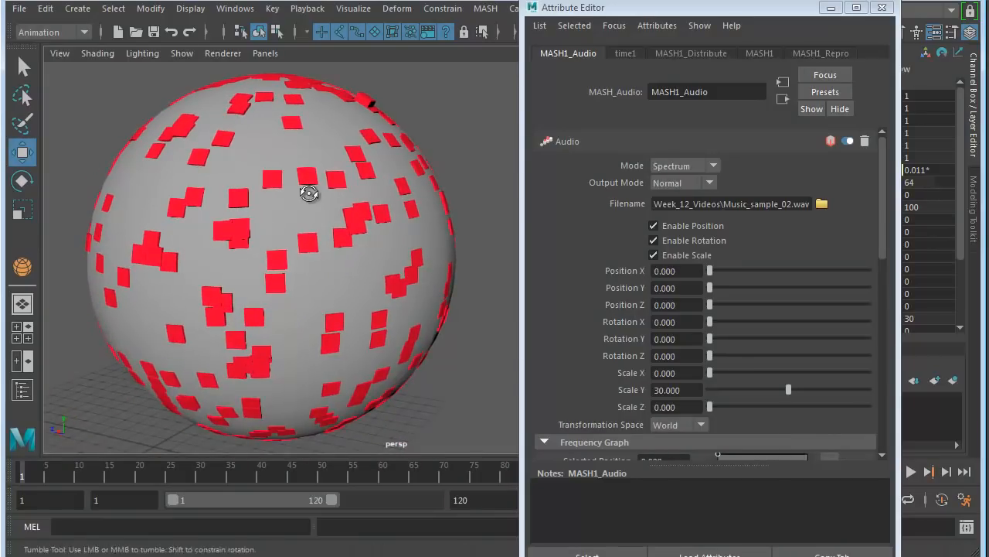
{"action": "left_click_drag", "start_coordinate": [371, 197], "coordinate": [309, 199], "text": "alt"}
{"action": "middle_click_drag", "start_coordinate": [309, 198], "coordinate": [207, 233], "text": "alt"}
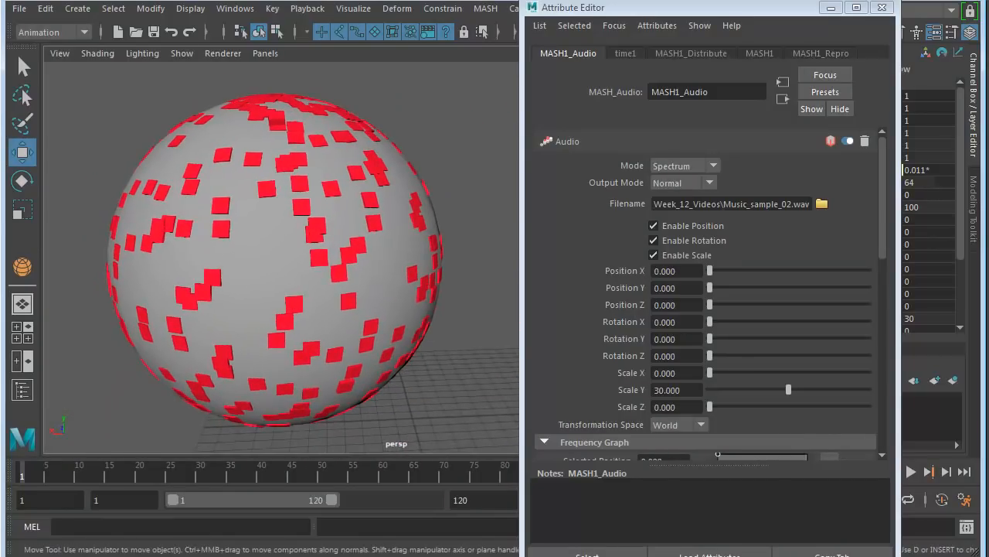
- Place the Music_sample_02 audio on the timeline, move the Attribute Editor aside, and set the animation end time to 2000
{"action": "left_click_drag", "start_coordinate": [355, 556], "coordinate": [276, 479]}
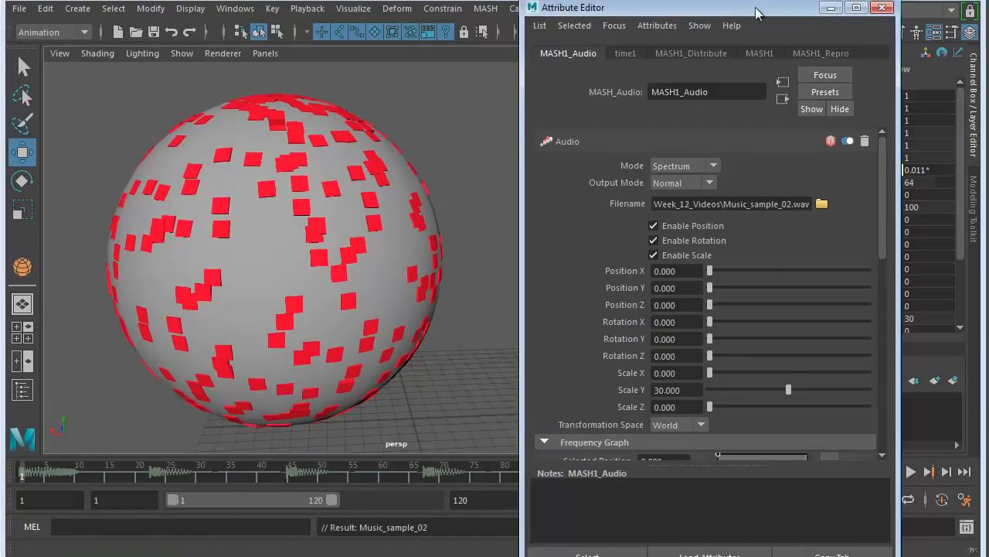
{"action": "left_click_drag", "start_coordinate": [725, 14], "coordinate": [988, 22]}
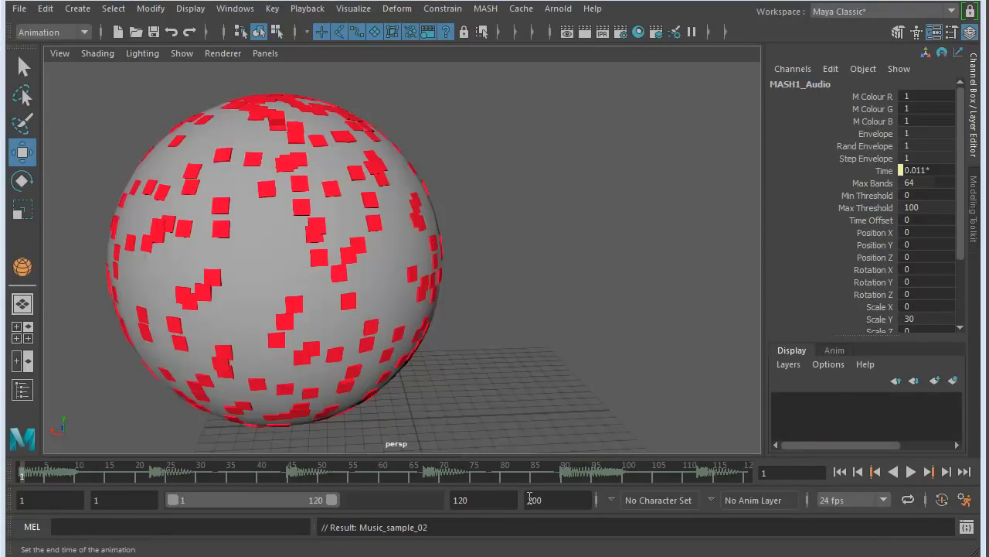
{"action": "left_click", "coordinate": [557, 498]}
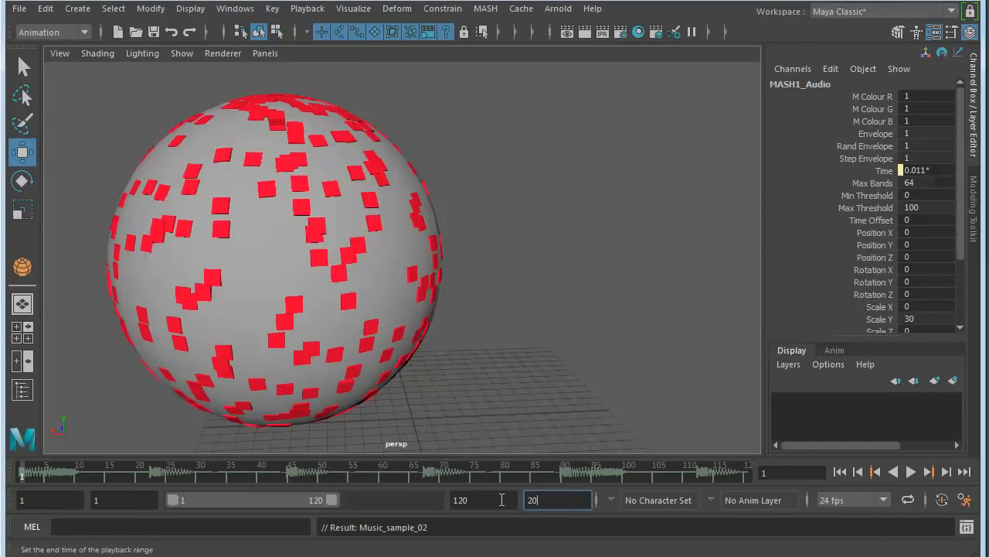
{"action": "type", "text": "00"}
{"action": "key", "text": "Return"}
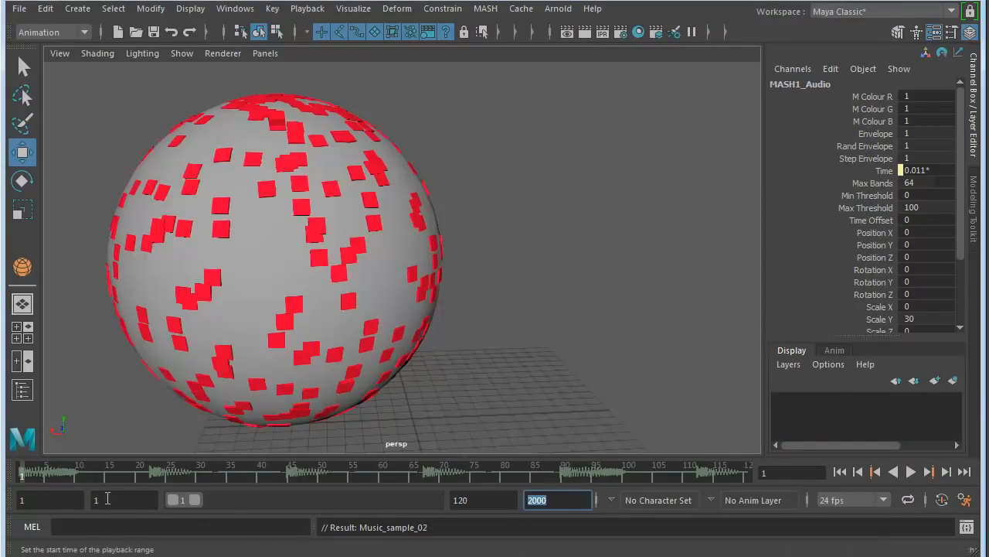
- Set the frame rate to 30 fps, and reset the animation start, playback start and current frame to 1
{"action": "left_click", "coordinate": [883, 500]}
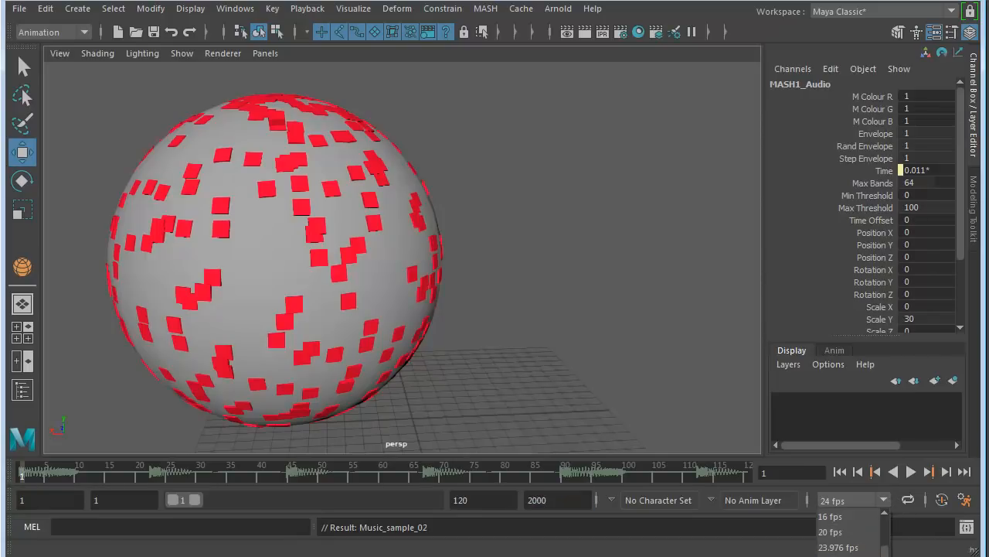
{"action": "left_click", "coordinate": [838, 555]}
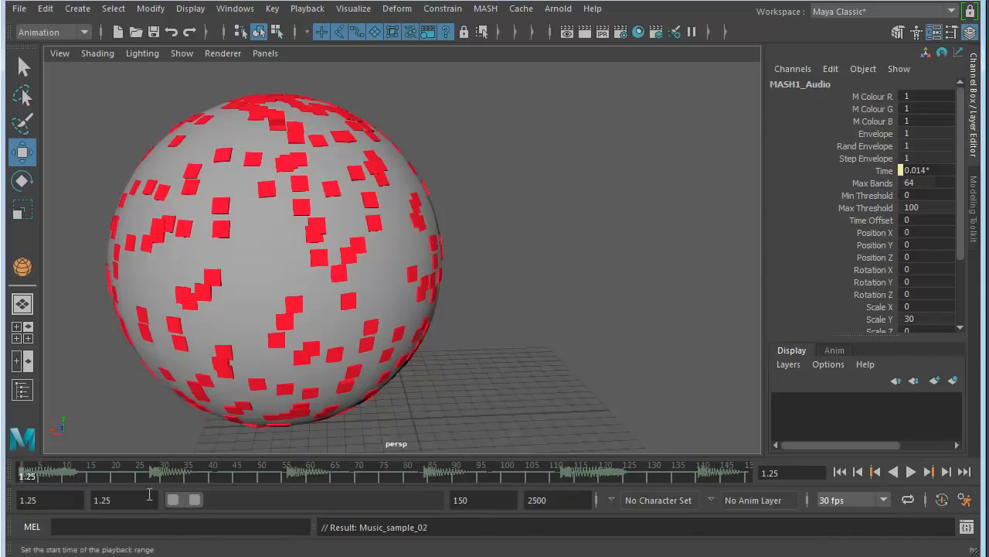
{"action": "left_click", "coordinate": [78, 499]}
{"action": "left_click_drag", "start_coordinate": [127, 501], "coordinate": [19, 473]}
{"action": "type", "text": "1"}
{"action": "left_click", "coordinate": [558, 500]}
{"action": "left_click_drag", "start_coordinate": [793, 473], "coordinate": [731, 473]}
{"action": "type", "text": "1"}
{"action": "key", "text": "Return"}
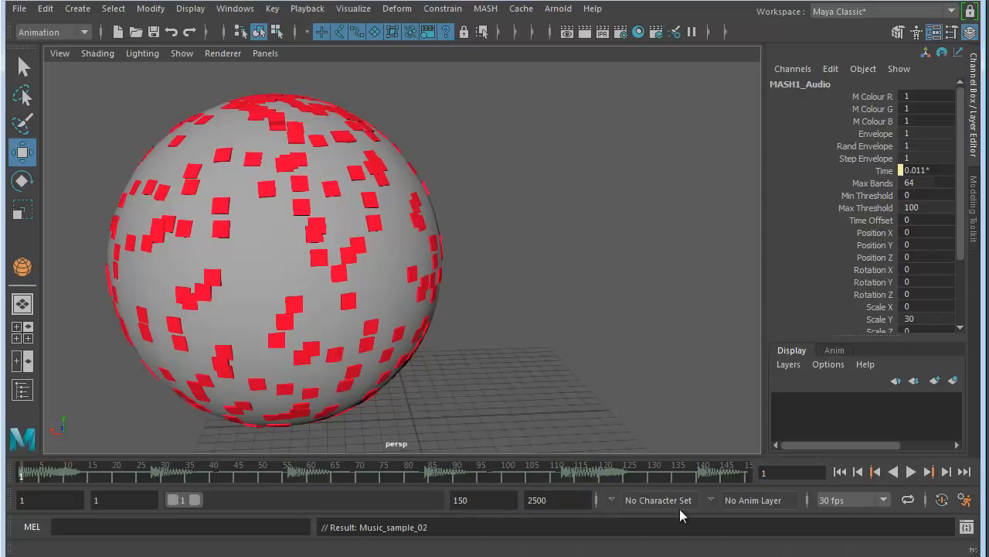
- Extend the playback range to frame 2500 and play the animation to watch the tiles react to the music
{"action": "left_click_drag", "start_coordinate": [187, 498], "coordinate": [471, 505]}
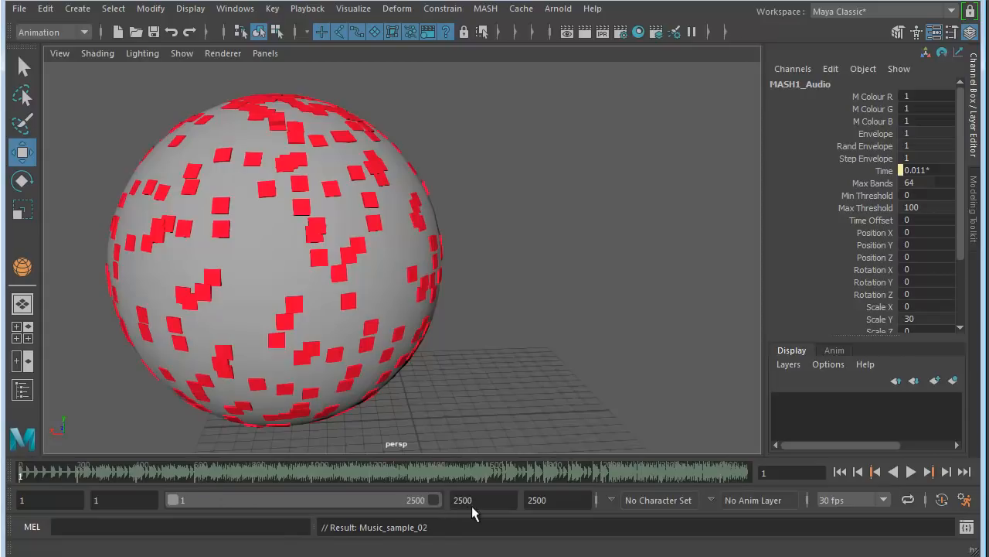
{"action": "left_click", "coordinate": [912, 472]}
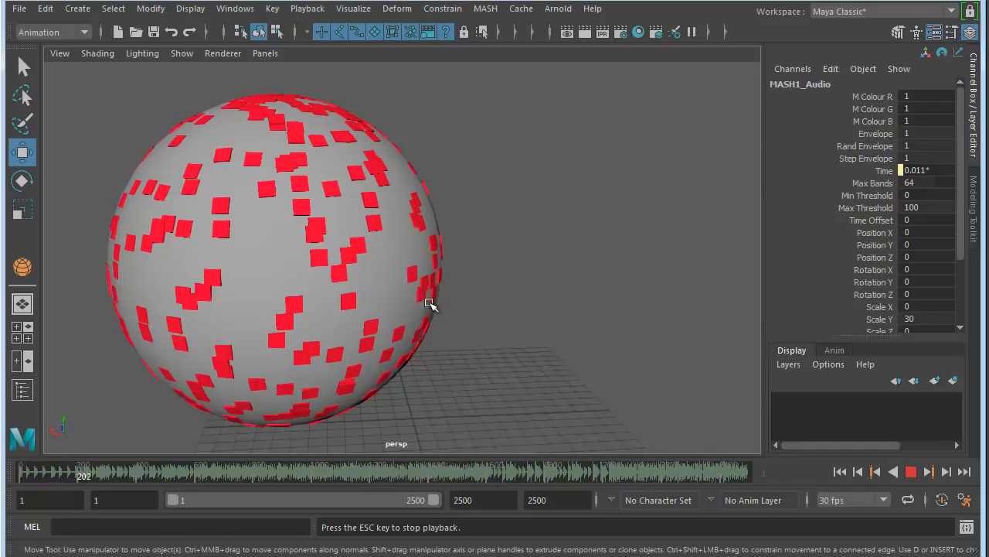
{"action": "middle_click_drag", "start_coordinate": [364, 302], "coordinate": [397, 263], "text": "alt"}
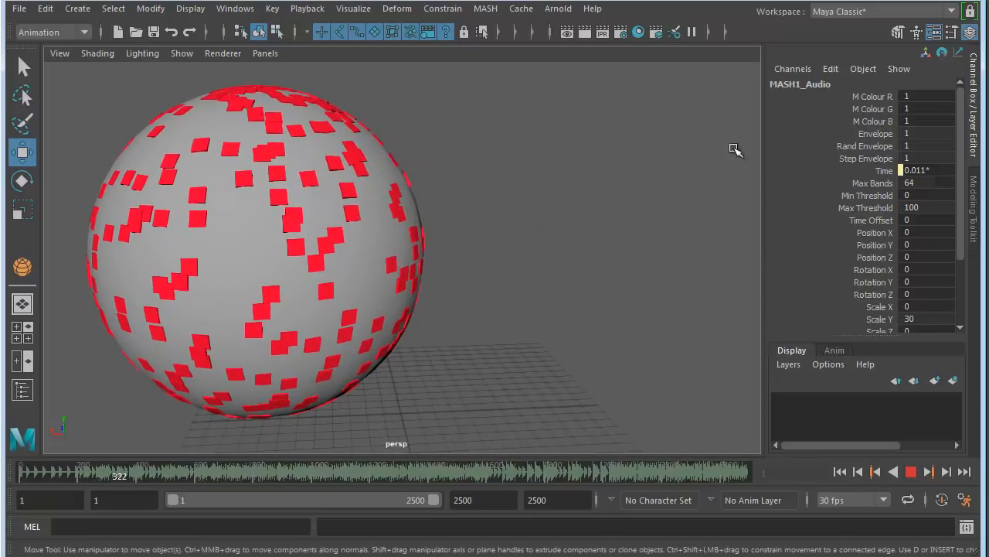
- Reopen the Audio node's attributes during playback and set its Scale Y to 100
{"action": "key", "text": "ctrl+a"}
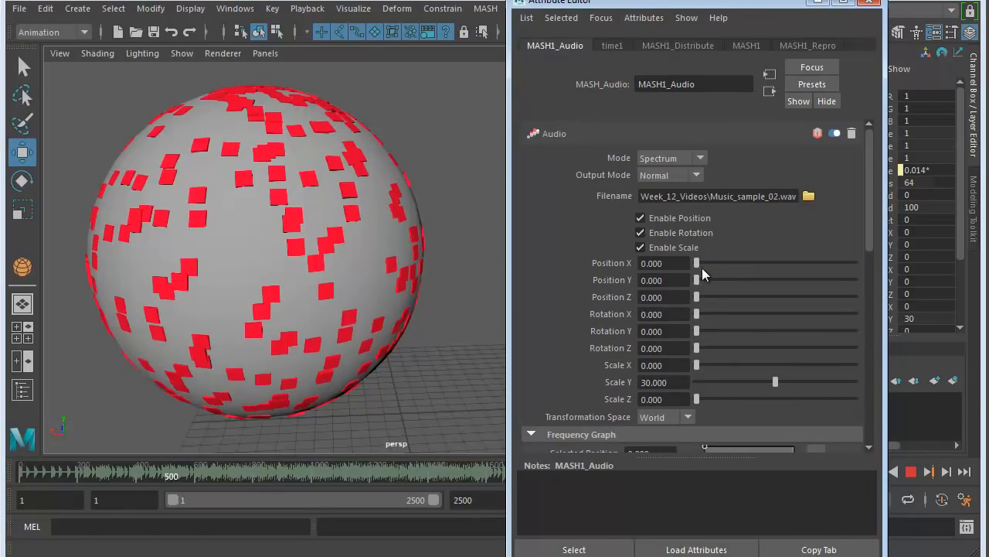
{"action": "mouse_move", "coordinate": [698, 263]}
{"action": "left_mouse_down"}
{"action": "mouse_move", "coordinate": [849, 268]}
{"action": "mouse_move", "coordinate": [694, 268]}
{"action": "left_mouse_up"}
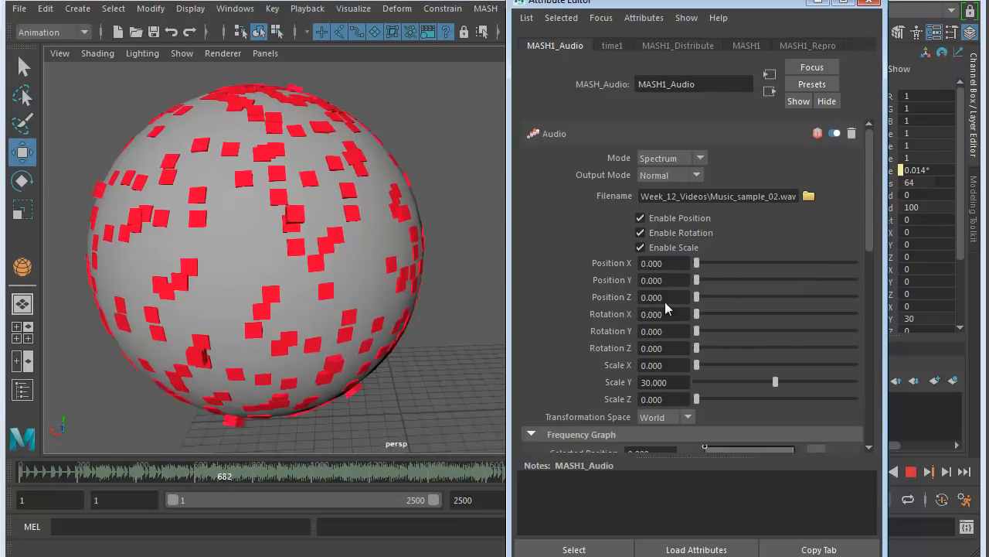
{"action": "left_click_drag", "start_coordinate": [775, 380], "coordinate": [835, 382]}
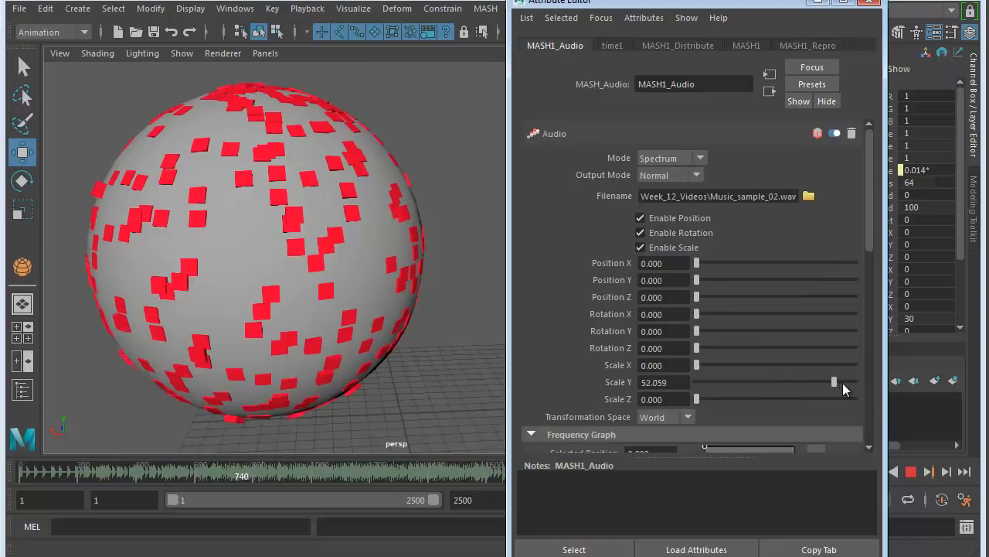
{"action": "left_click", "coordinate": [687, 383]}
{"action": "type", "text": "100"}
{"action": "key", "text": "Return"}
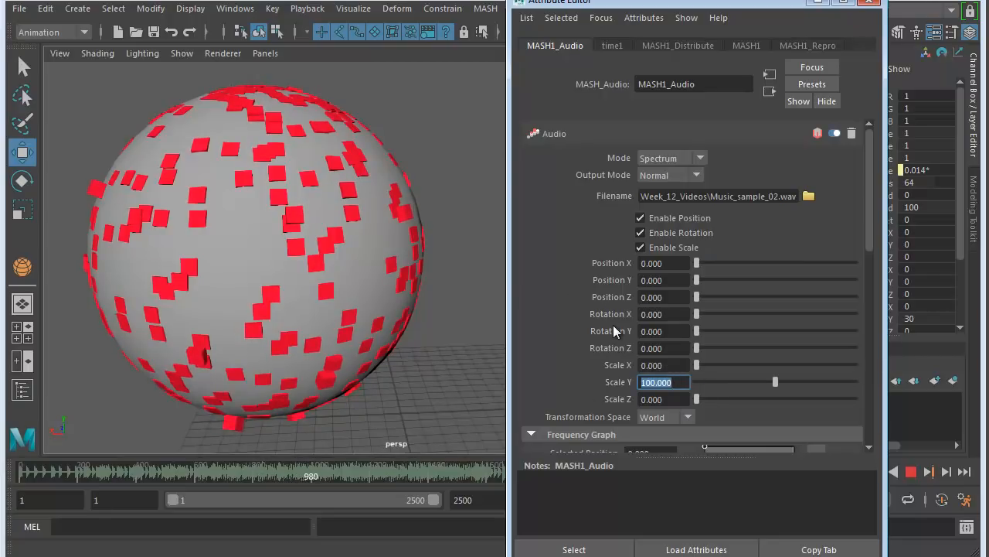
{"action": "scroll", "coordinate": [574, 324], "scroll_direction": "down", "scroll_amount": 5}
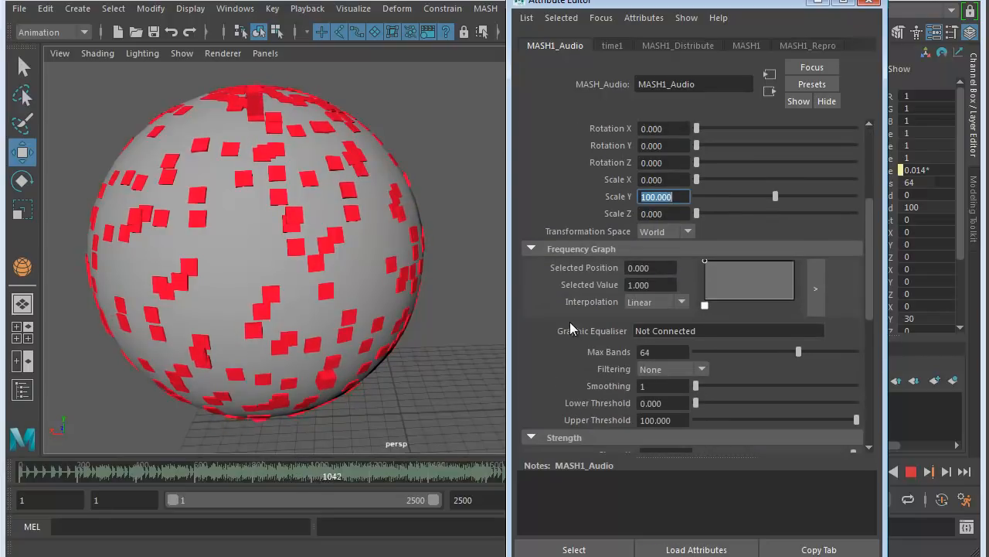
- Set the Audio node's Strength to 5 while the animation plays
{"action": "scroll", "coordinate": [570, 324], "scroll_direction": "down", "scroll_amount": 3}
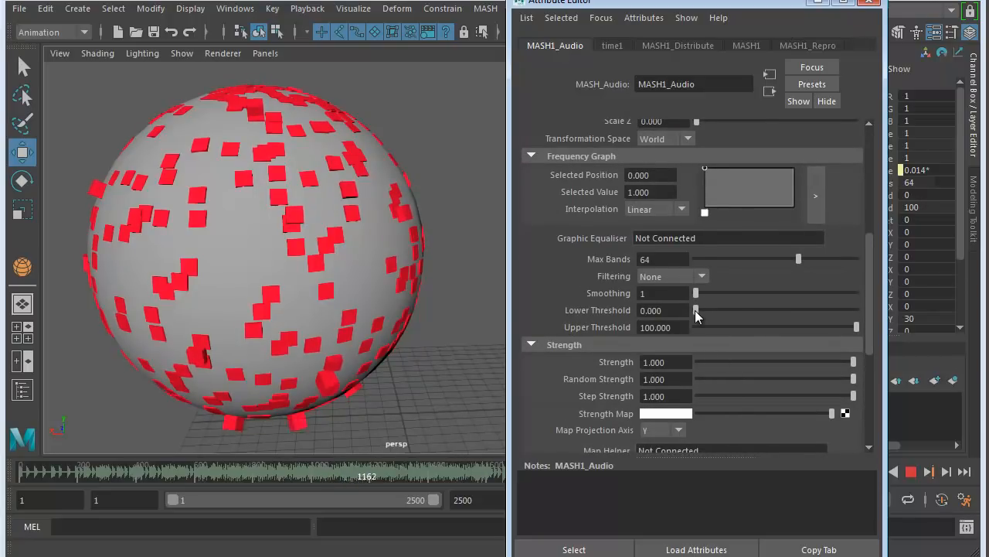
{"action": "scroll", "coordinate": [735, 394], "scroll_direction": "down", "scroll_amount": 4}
{"action": "left_click_drag", "start_coordinate": [684, 223], "coordinate": [581, 223]}
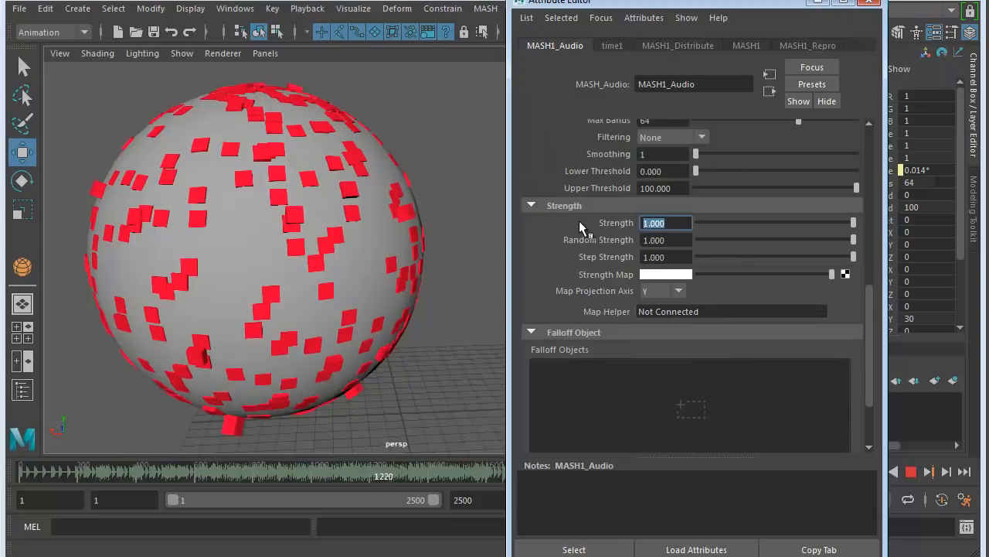
{"action": "type", "text": "5"}
{"action": "key", "text": "Return"}
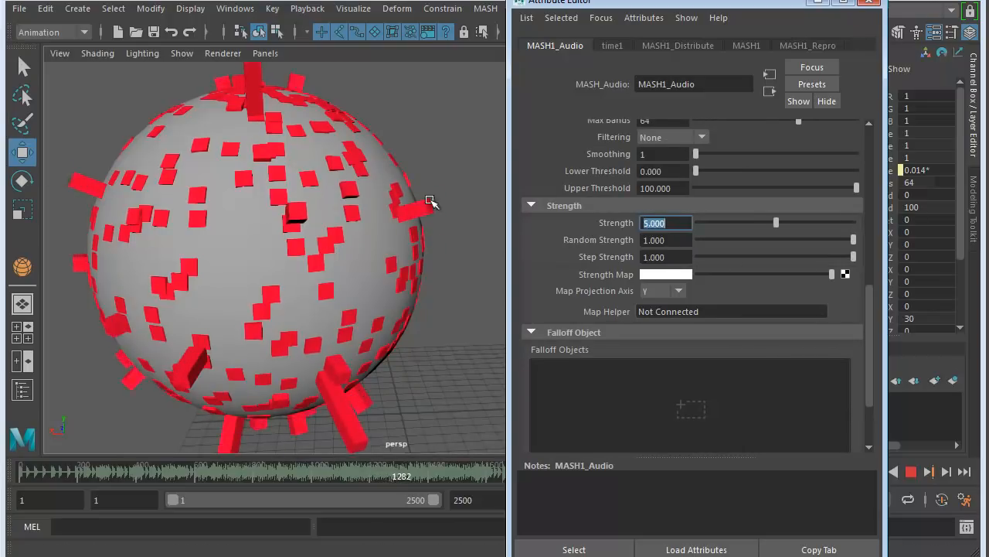
{"action": "left_click_drag", "start_coordinate": [851, 239], "coordinate": [890, 239]}
{"action": "scroll", "coordinate": [583, 268], "scroll_direction": "down", "scroll_amount": 4}
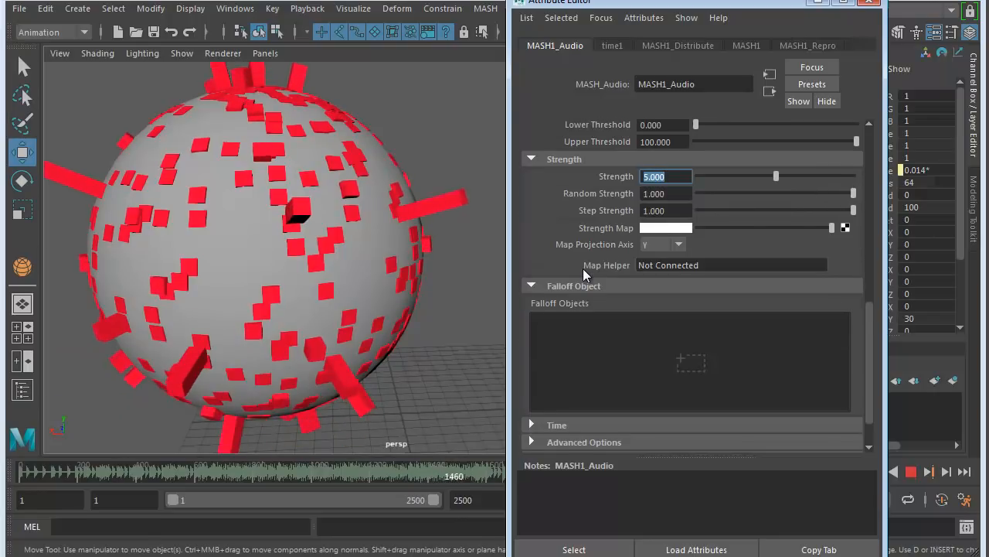
{"action": "scroll", "coordinate": [583, 268], "scroll_direction": "up", "scroll_amount": 15}
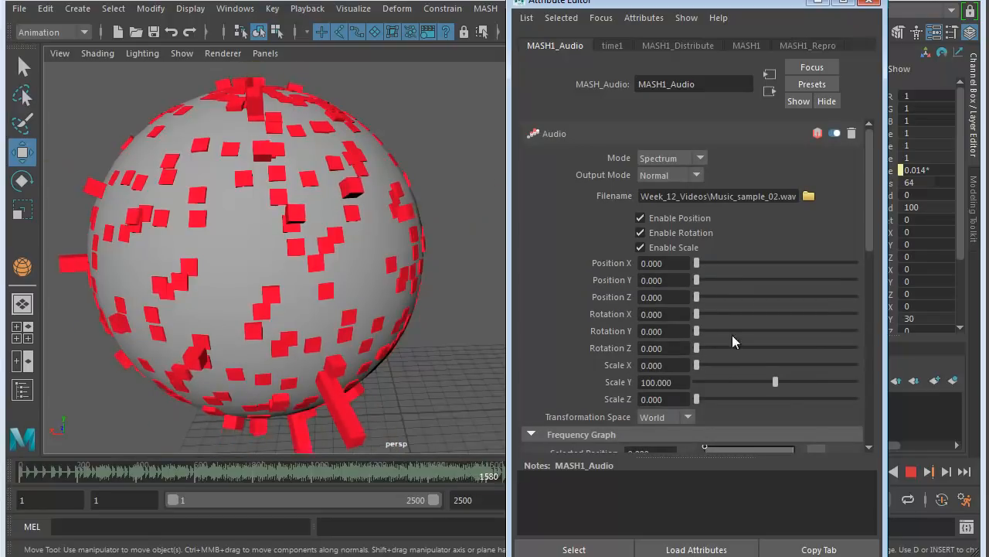
- Examine the music-driven tiles from several angles during playback, and stop the animation
{"action": "left_click_drag", "start_coordinate": [697, 327], "coordinate": [453, 343]}
{"action": "left_click_drag", "start_coordinate": [252, 299], "coordinate": [296, 299], "text": "alt"}
{"action": "middle_click_drag", "start_coordinate": [295, 300], "coordinate": [353, 291], "text": "alt"}
{"action": "right_click_drag", "start_coordinate": [353, 291], "coordinate": [297, 277], "text": "alt"}
{"action": "mouse_move", "coordinate": [297, 277]}
{"action": "left_mouse_down", "text": "alt"}
{"action": "mouse_move", "coordinate": [379, 292]}
{"action": "mouse_move", "coordinate": [394, 275]}
{"action": "mouse_move", "coordinate": [313, 282]}
{"action": "left_mouse_up", "text": "alt"}
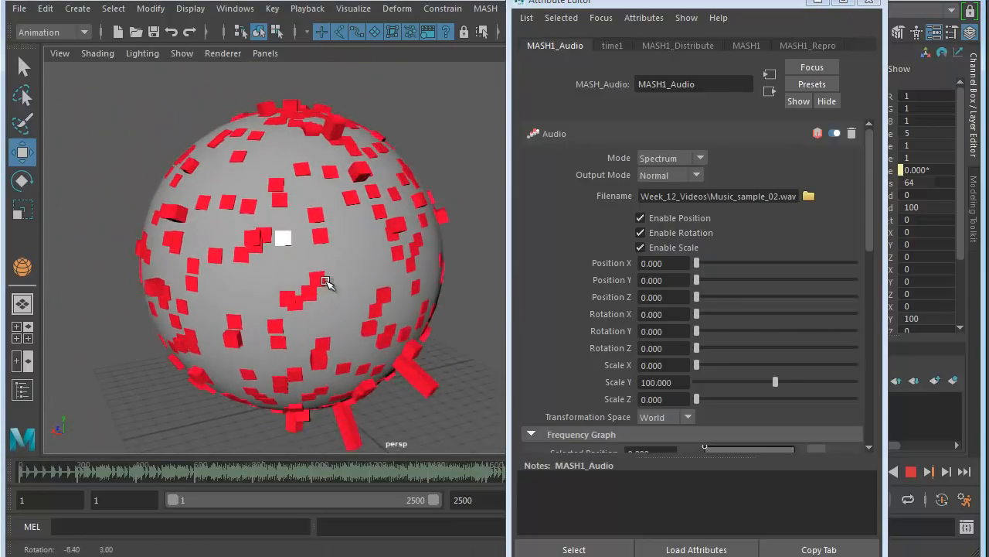
{"action": "right_click_drag", "start_coordinate": [313, 282], "coordinate": [314, 270], "text": "alt"}
{"action": "middle_click_drag", "start_coordinate": [315, 270], "coordinate": [270, 267], "text": "alt"}
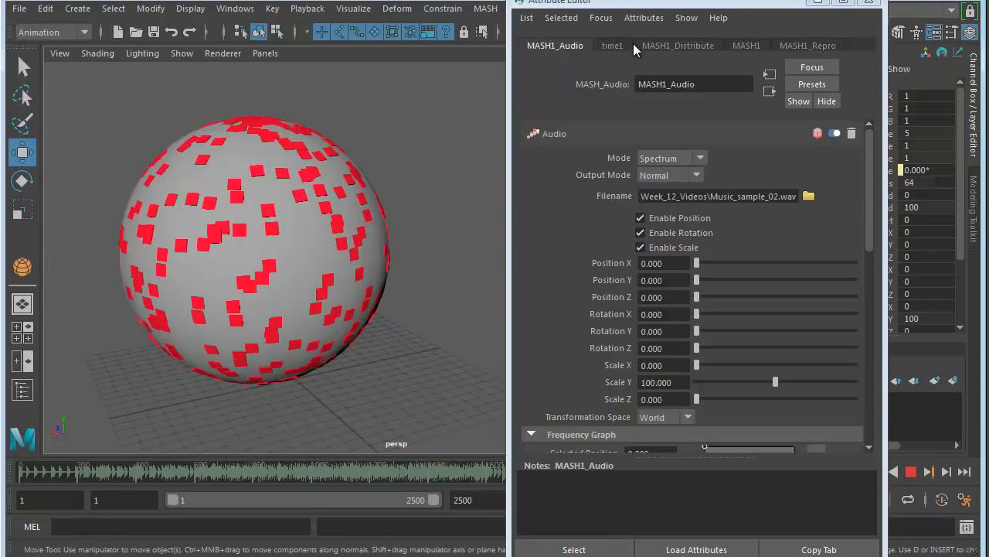
{"action": "left_click", "coordinate": [912, 472]}
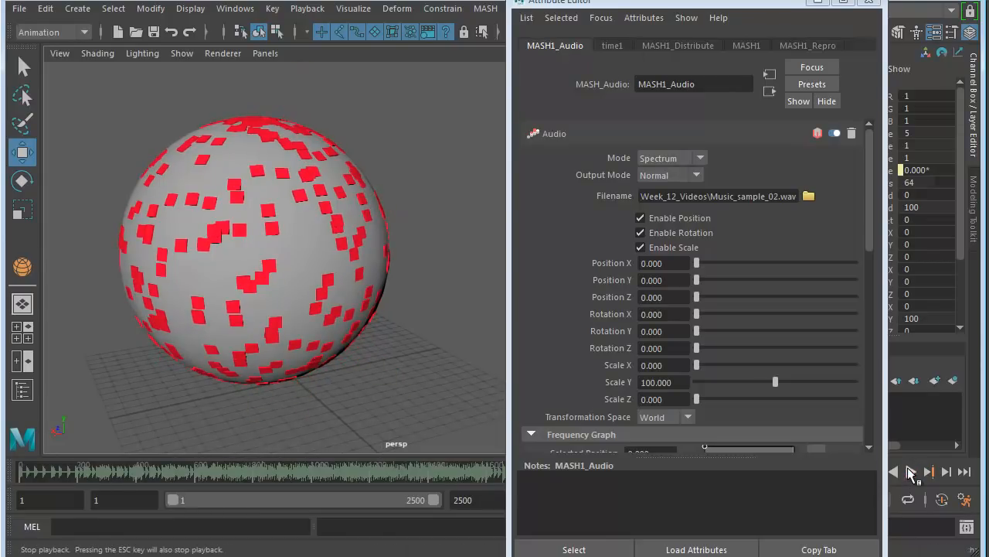
- Close the Attribute Editor and clear the selection, with the whole sphere and grid in view
{"action": "middle_click_drag", "start_coordinate": [326, 290], "coordinate": [324, 266], "text": "alt"}
{"action": "scroll", "coordinate": [311, 301], "scroll_direction": "up", "scroll_amount": 3}
{"action": "left_click_drag", "start_coordinate": [323, 264], "coordinate": [363, 278], "text": "alt"}
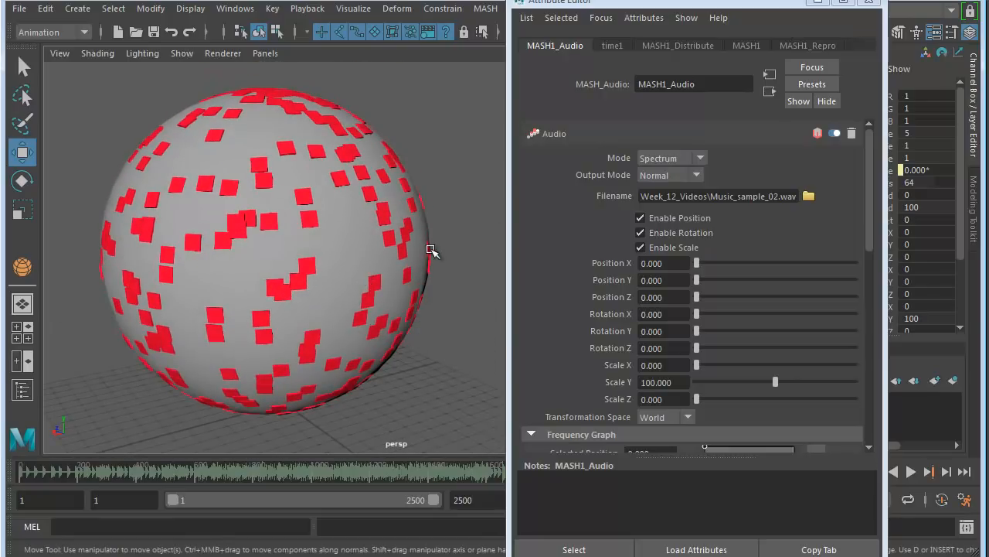
{"action": "left_click", "coordinate": [867, 7]}
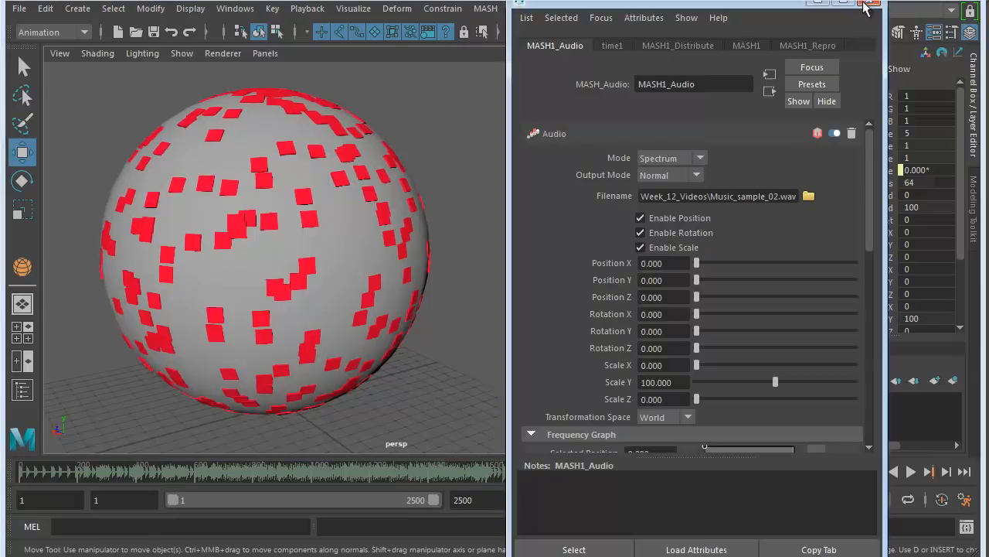
{"action": "left_click", "coordinate": [493, 216]}
{"action": "scroll", "coordinate": [399, 302], "scroll_direction": "down", "scroll_amount": 5}
{"action": "middle_click_drag", "start_coordinate": [361, 314], "coordinate": [398, 231], "text": "alt"}
{"action": "left_click_drag", "start_coordinate": [398, 231], "coordinate": [471, 239], "text": "alt"}
{"action": "mouse_move", "coordinate": [435, 330]}
{"action": "left_mouse_down", "text": "alt"}
{"action": "mouse_move", "coordinate": [416, 335]}
{"action": "mouse_move", "coordinate": [429, 329]}
{"action": "left_mouse_up", "text": "alt"}
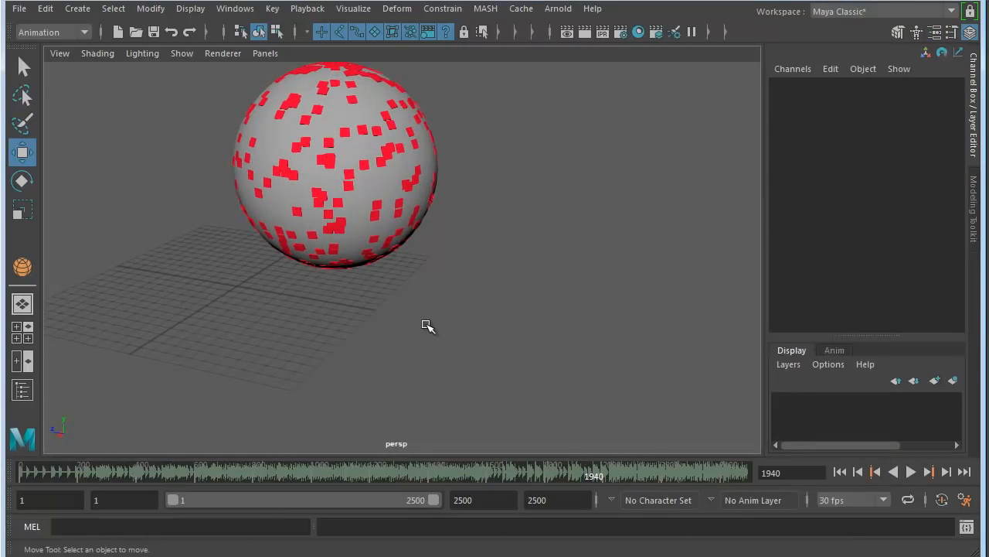
- Draw a polygon plane about 13.4 units square beside the sphere in the top view
{"action": "key", "text": "space"}
{"action": "key", "text": "space"}
{"action": "right_click_drag", "start_coordinate": [471, 231], "coordinate": [306, 162], "text": "alt"}
{"action": "middle_click_drag", "start_coordinate": [306, 162], "coordinate": [270, 264], "text": "alt"}
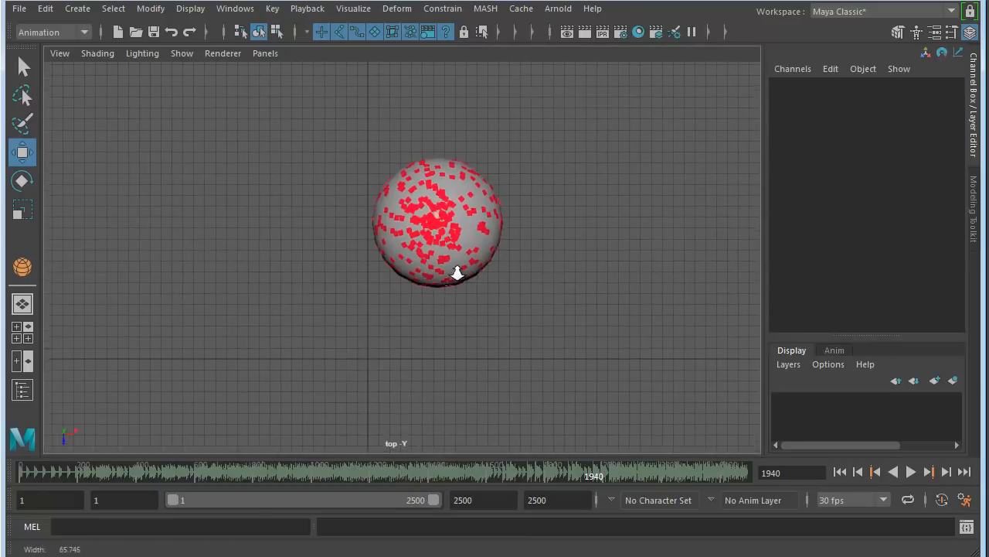
{"action": "middle_click_drag", "start_coordinate": [472, 276], "coordinate": [449, 278], "text": "alt"}
{"action": "right_click_drag", "start_coordinate": [449, 277], "coordinate": [375, 254], "text": "alt"}
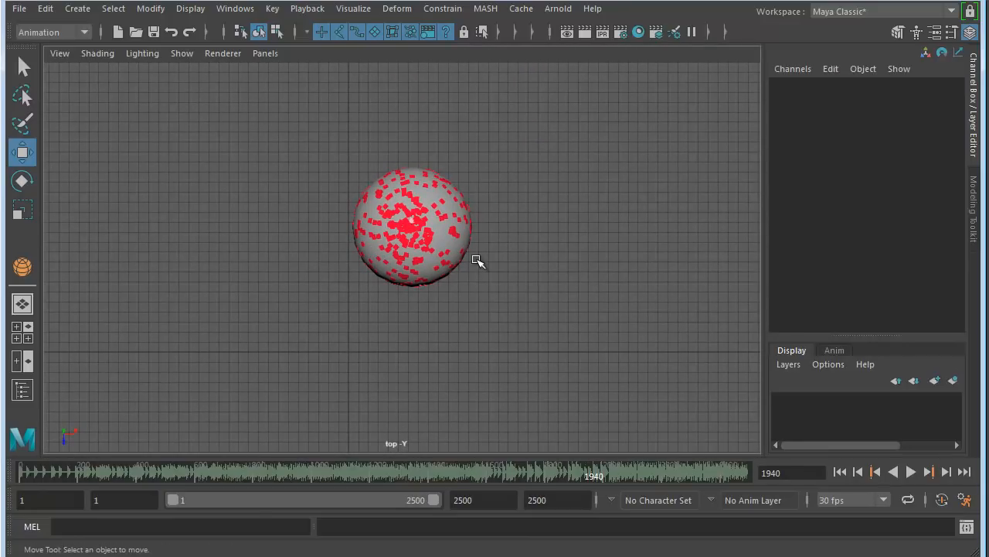
{"action": "middle_click_drag", "start_coordinate": [418, 259], "coordinate": [390, 293], "text": "alt"}
{"action": "right_click_drag", "start_coordinate": [390, 293], "coordinate": [585, 289], "text": "alt"}
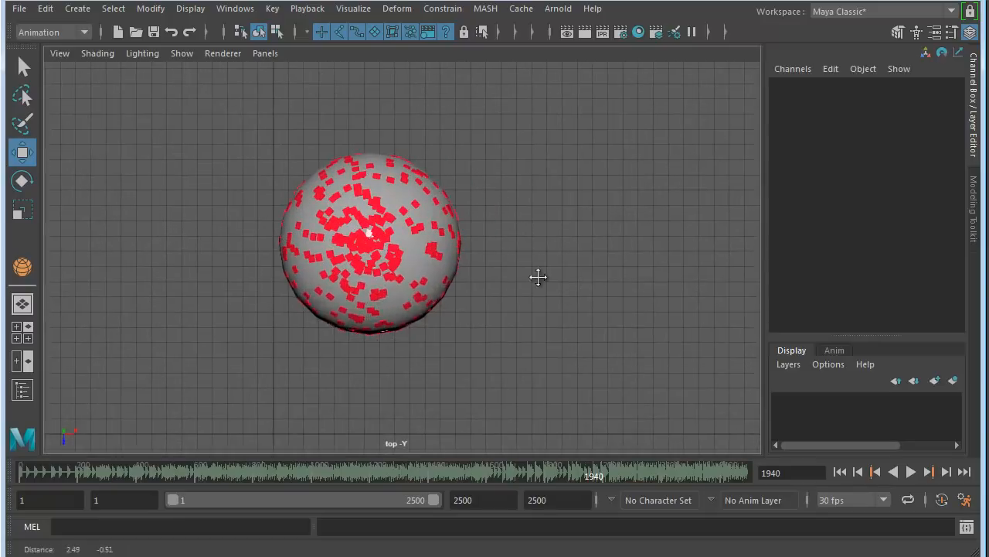
{"action": "middle_click_drag", "start_coordinate": [585, 289], "coordinate": [446, 274], "text": "alt"}
{"action": "key", "text": "space"}
{"action": "left_click", "coordinate": [298, 101]}
{"action": "mouse_move", "coordinate": [342, 159]}
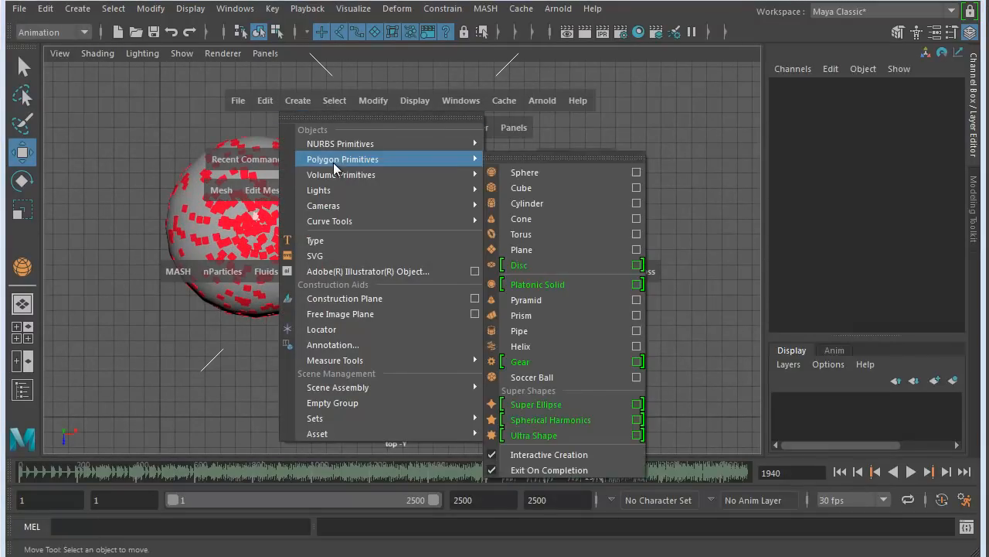
{"action": "left_click", "coordinate": [528, 248]}
{"action": "left_click_drag", "start_coordinate": [379, 150], "coordinate": [584, 353]}
- Set the new plane's width and height subdivisions to 15 and close its attributes
{"action": "key", "text": "ctrl+a"}
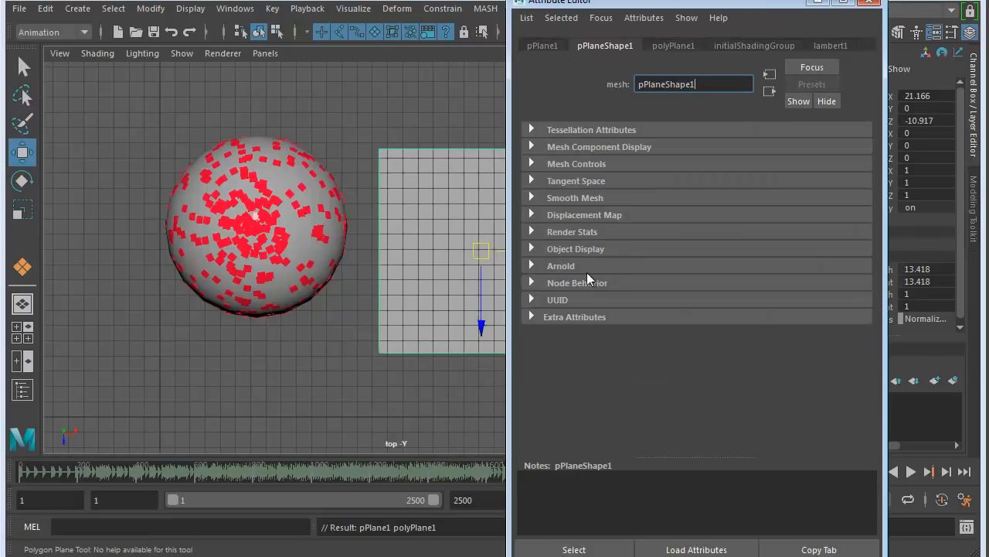
{"action": "left_click_drag", "start_coordinate": [630, 4], "coordinate": [706, 1]}
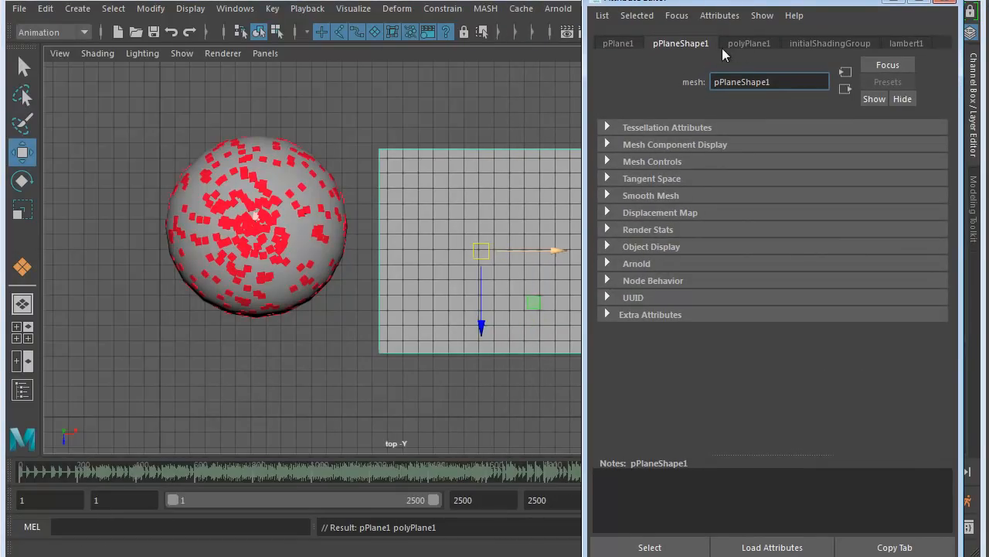
{"action": "left_click", "coordinate": [747, 45]}
{"action": "left_click_drag", "start_coordinate": [773, 177], "coordinate": [825, 184]}
{"action": "double_click", "coordinate": [738, 180]}
{"action": "type", "text": "15"}
{"action": "key", "text": "Tab"}
{"action": "type", "text": "15"}
{"action": "left_click", "coordinate": [755, 181]}
{"action": "middle_click_drag", "start_coordinate": [485, 293], "coordinate": [456, 294], "text": "alt"}
{"action": "left_click", "coordinate": [941, 5]}
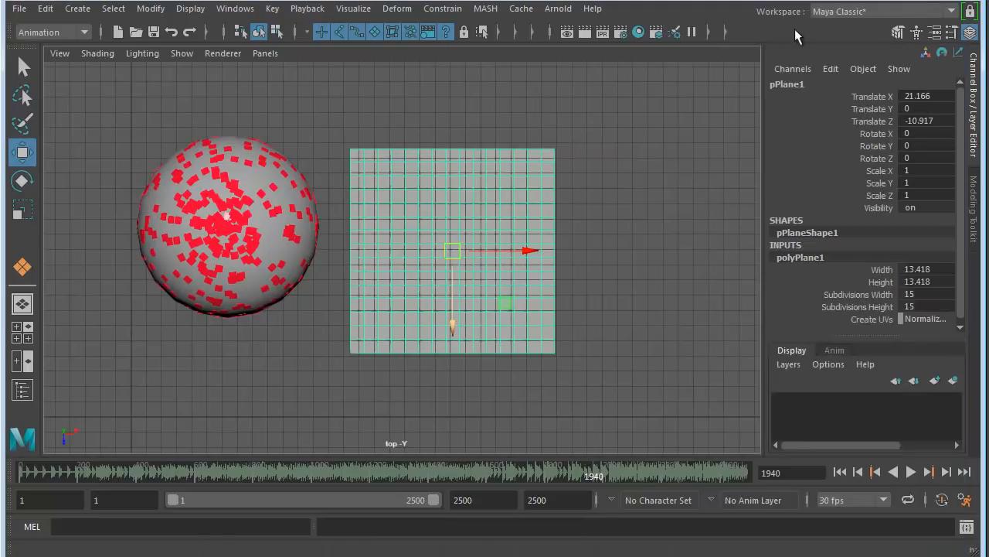
- Rename the plane as Billboard
{"action": "double_click", "coordinate": [797, 84]}
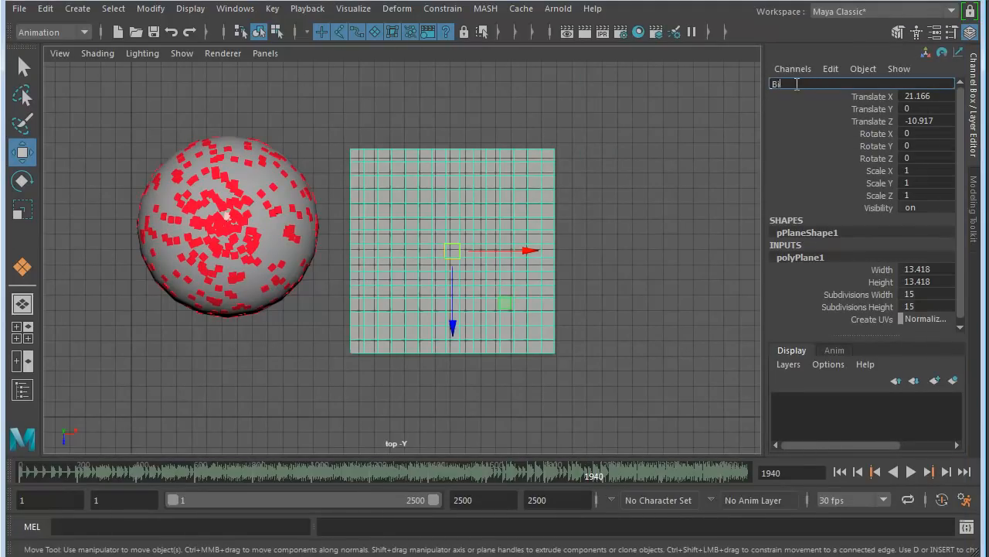
{"action": "type", "text": "Billboard"}
{"action": "key", "text": "Return"}
{"action": "middle_click_drag", "start_coordinate": [468, 227], "coordinate": [562, 228], "text": "alt"}
{"action": "right_click_drag", "start_coordinate": [461, 235], "coordinate": [599, 232], "text": "alt"}
{"action": "middle_click_drag", "start_coordinate": [602, 229], "coordinate": [543, 230], "text": "alt"}
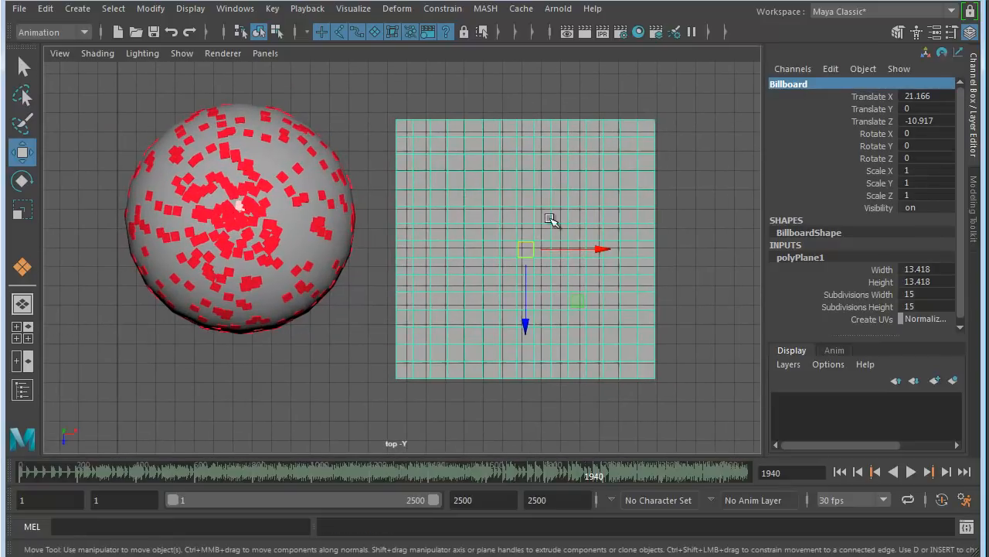
{"action": "right_click", "coordinate": [493, 164]}
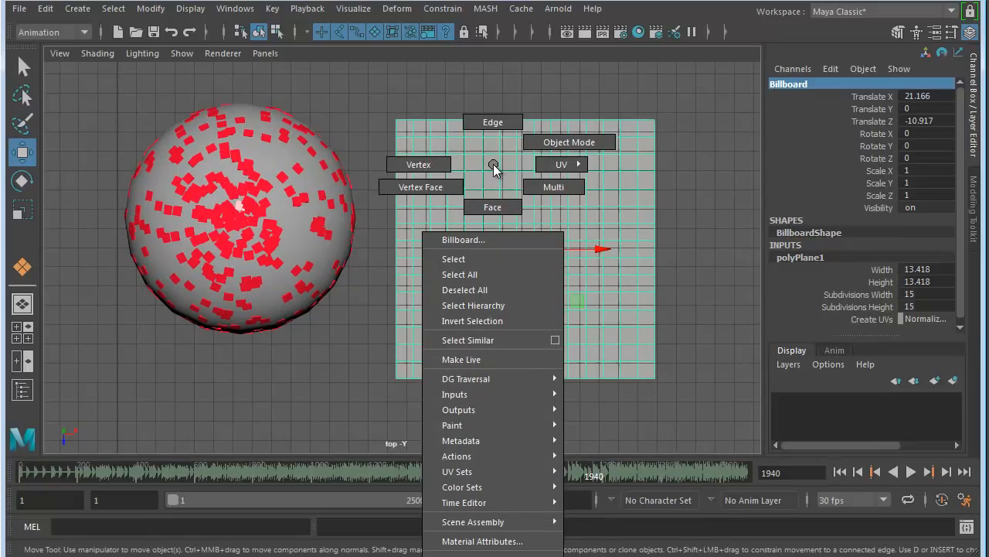
{"action": "right_click_drag", "start_coordinate": [452, 222], "coordinate": [539, 263], "text": "alt"}
{"action": "middle_click_drag", "start_coordinate": [538, 264], "coordinate": [546, 264], "text": "alt"}
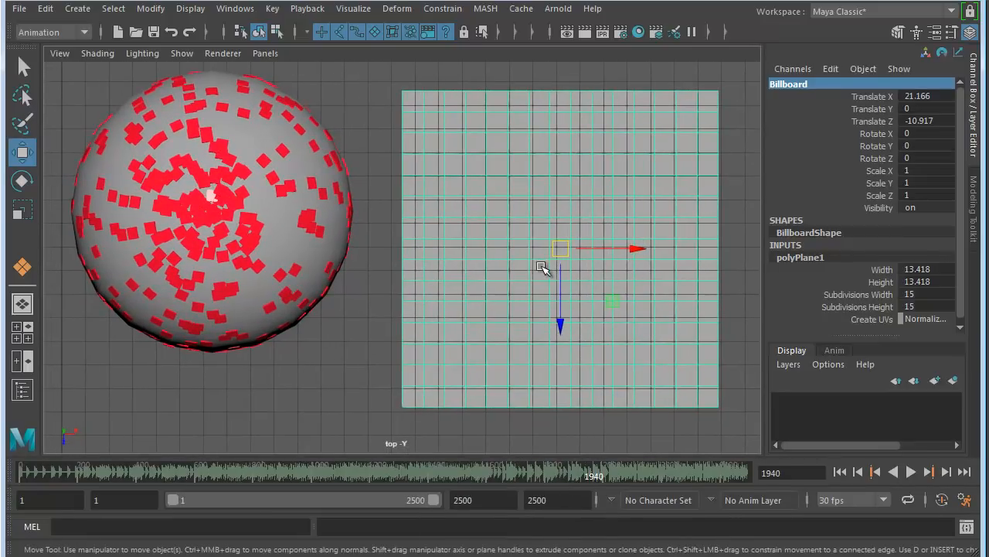
- Raise the Billboard plane to a Translate Y of about 4.8 in the perspective view and deselect it
{"action": "key", "text": "space"}
{"action": "key", "text": "space"}
{"action": "left_click_drag", "start_coordinate": [434, 354], "coordinate": [495, 354], "text": "alt"}
{"action": "right_click_drag", "start_coordinate": [495, 355], "coordinate": [294, 289], "text": "alt"}
{"action": "left_click_drag", "start_coordinate": [295, 289], "coordinate": [434, 308], "text": "alt"}
{"action": "right_click_drag", "start_coordinate": [355, 308], "coordinate": [477, 308], "text": "alt"}
{"action": "middle_click_drag", "start_coordinate": [477, 308], "coordinate": [419, 259], "text": "alt"}
{"action": "left_click_drag", "start_coordinate": [418, 259], "coordinate": [434, 246], "text": "alt"}
{"action": "middle_click_drag", "start_coordinate": [434, 246], "coordinate": [431, 269], "text": "alt"}
{"action": "left_click_drag", "start_coordinate": [432, 268], "coordinate": [371, 280], "text": "alt"}
{"action": "right_click_drag", "start_coordinate": [371, 280], "coordinate": [409, 267], "text": "alt"}
{"action": "left_click_drag", "start_coordinate": [469, 259], "coordinate": [405, 254]}
{"action": "right_click_drag", "start_coordinate": [404, 254], "coordinate": [495, 241], "text": "alt"}
{"action": "middle_click_drag", "start_coordinate": [494, 241], "coordinate": [457, 244], "text": "alt"}
{"action": "left_click_drag", "start_coordinate": [458, 245], "coordinate": [508, 267], "text": "alt"}
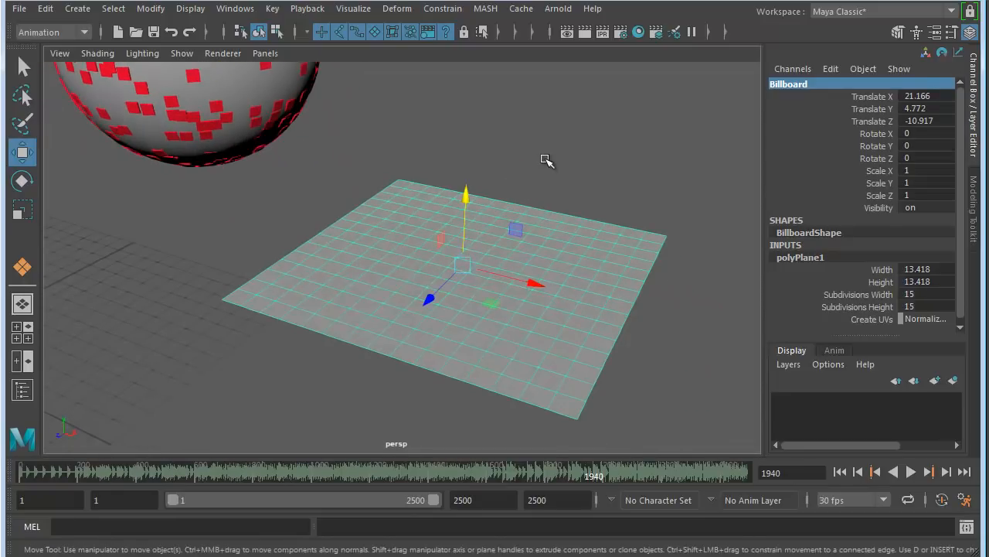
{"action": "left_click", "coordinate": [547, 162]}
- Draw a small polygon cube about 0.17 × 0.15 × 0.21 units between the sphere and the Billboard in the top view
{"action": "key", "text": "space"}
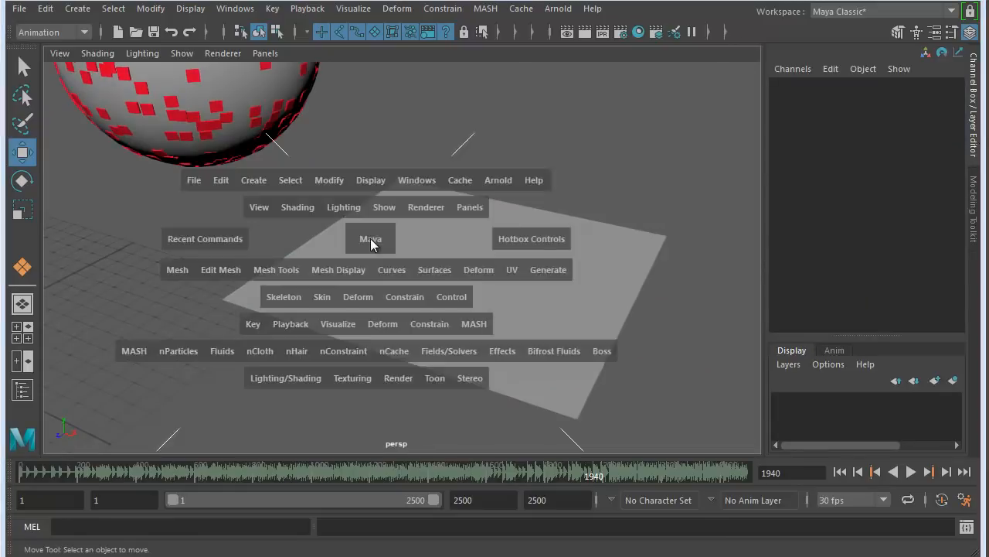
{"action": "key", "text": "space"}
{"action": "right_click_drag", "start_coordinate": [371, 325], "coordinate": [512, 321], "text": "alt"}
{"action": "middle_click_drag", "start_coordinate": [456, 306], "coordinate": [491, 185], "text": "alt"}
{"action": "key", "text": "space"}
{"action": "left_click", "coordinate": [238, 224]}
{"action": "mouse_move", "coordinate": [263, 281]}
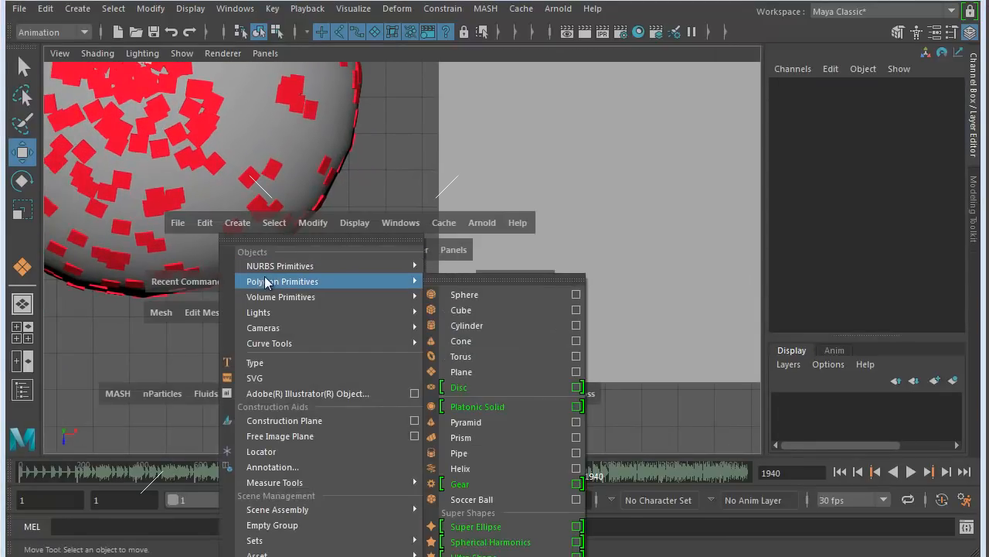
{"action": "left_click", "coordinate": [506, 309]}
{"action": "mouse_move", "coordinate": [349, 299]}
{"action": "left_mouse_down"}
{"action": "mouse_move", "coordinate": [351, 307]}
{"action": "mouse_move", "coordinate": [360, 288]}
{"action": "left_mouse_up"}
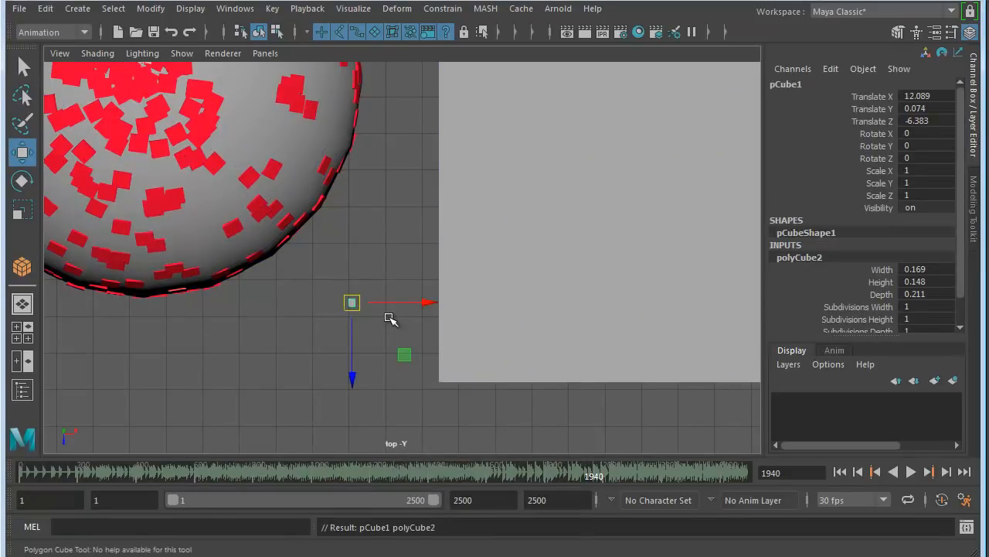
- Frame the new cube in the perspective view and assign it a new aiStandardSurface material
{"action": "key", "text": "space"}
{"action": "key", "text": "space"}
{"action": "key", "text": "f"}
{"action": "right_click_drag", "start_coordinate": [540, 348], "coordinate": [345, 252], "text": "alt"}
{"action": "left_click_drag", "start_coordinate": [345, 252], "coordinate": [444, 283], "text": "alt"}
{"action": "right_click_drag", "start_coordinate": [444, 283], "coordinate": [543, 292], "text": "alt"}
{"action": "right_click_drag", "start_coordinate": [362, 241], "coordinate": [358, 555]}
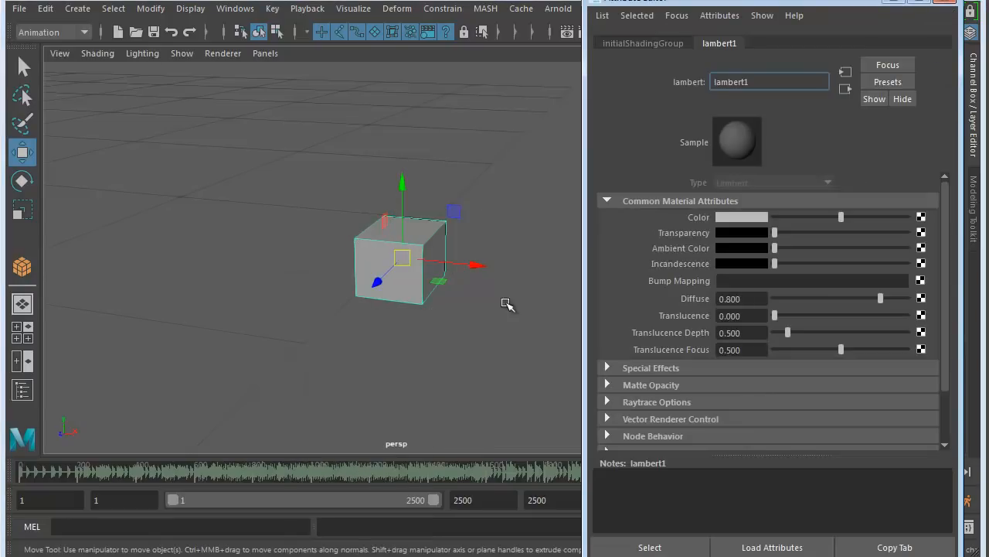
{"action": "left_click", "coordinate": [950, 5]}
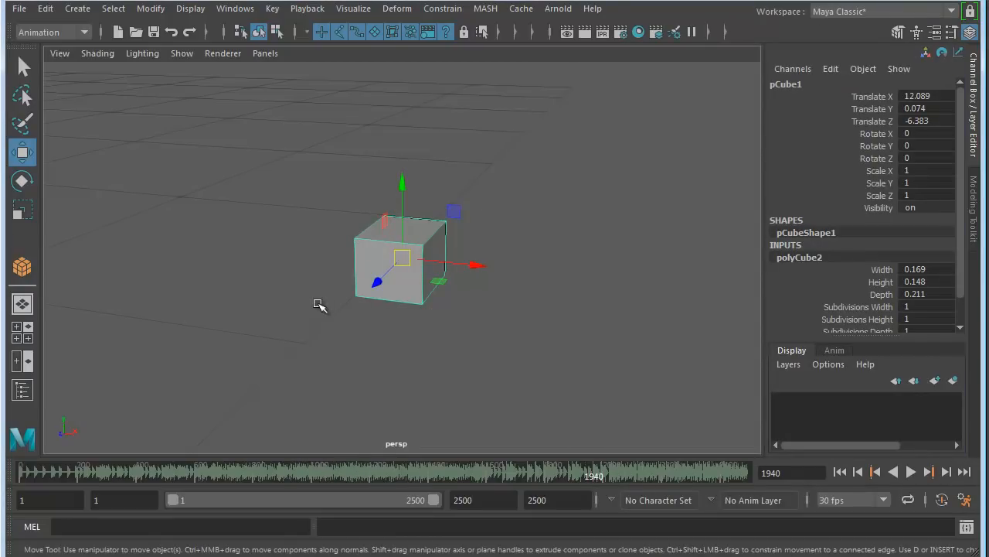
{"action": "right_click", "coordinate": [363, 256]}
{"action": "left_click", "coordinate": [332, 555]}
{"action": "left_click", "coordinate": [427, 147]}
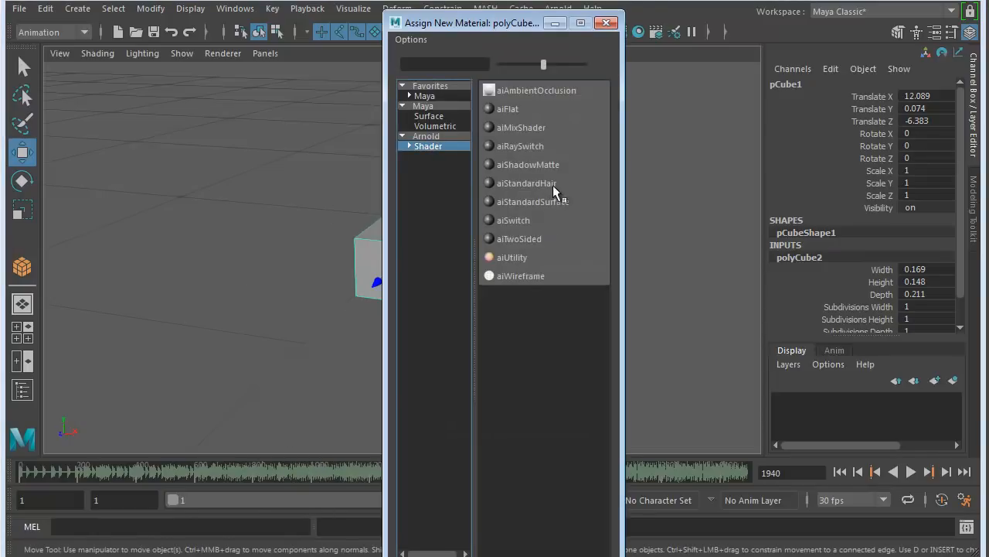
{"action": "left_click", "coordinate": [527, 201]}
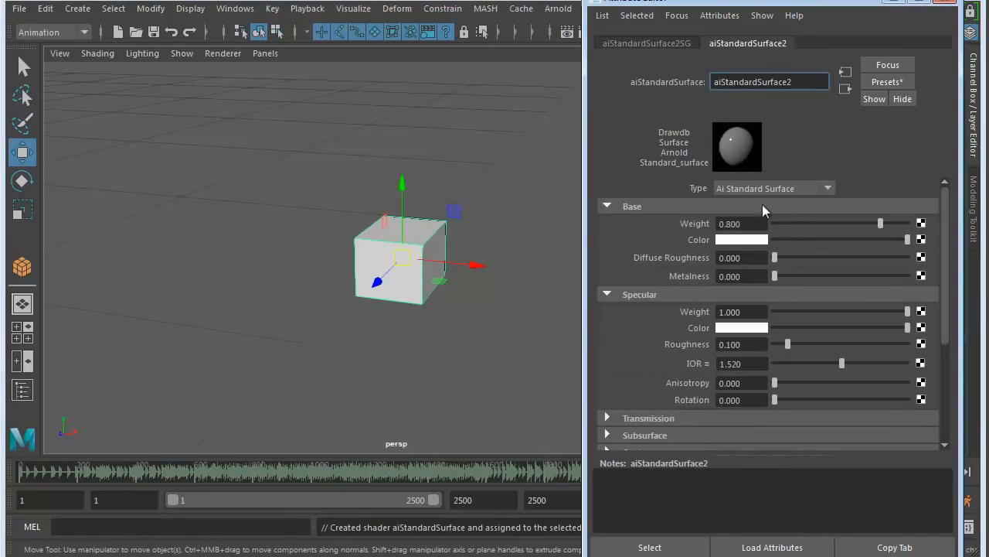
- Rename the cube's new material as Blue_mat
{"action": "double_click", "coordinate": [796, 82]}
{"action": "type", "text": "B;u"}
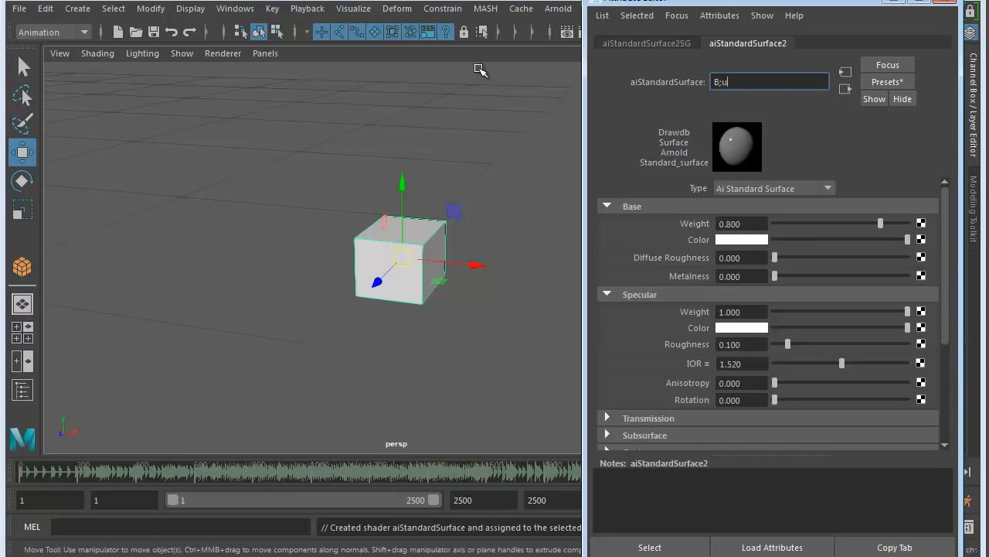
{"action": "type", "text": "e_mat"}
{"action": "key", "text": "Return"}
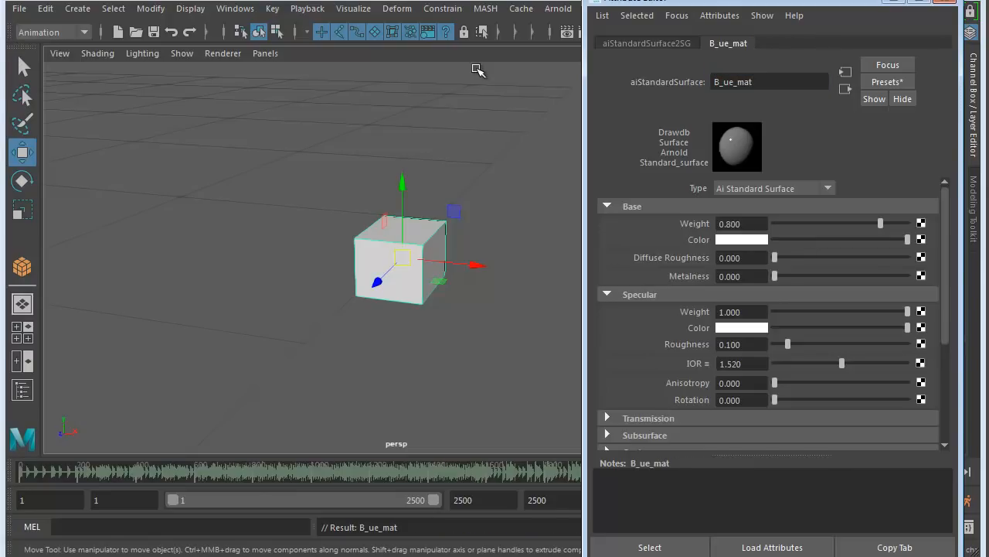
{"action": "left_click", "coordinate": [727, 85]}
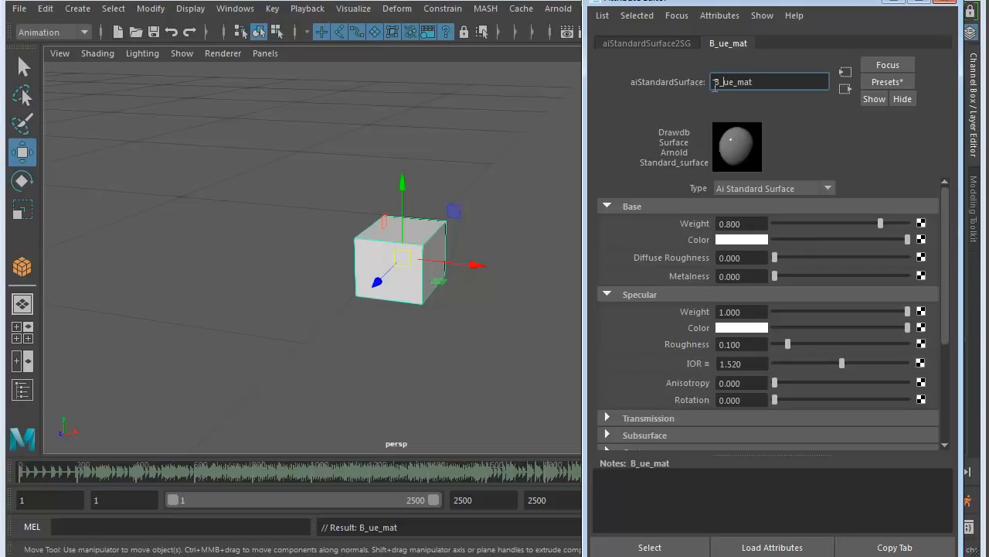
{"action": "key", "text": "BackSpace"}
{"action": "type", "text": "l"}
{"action": "key", "text": "Return"}
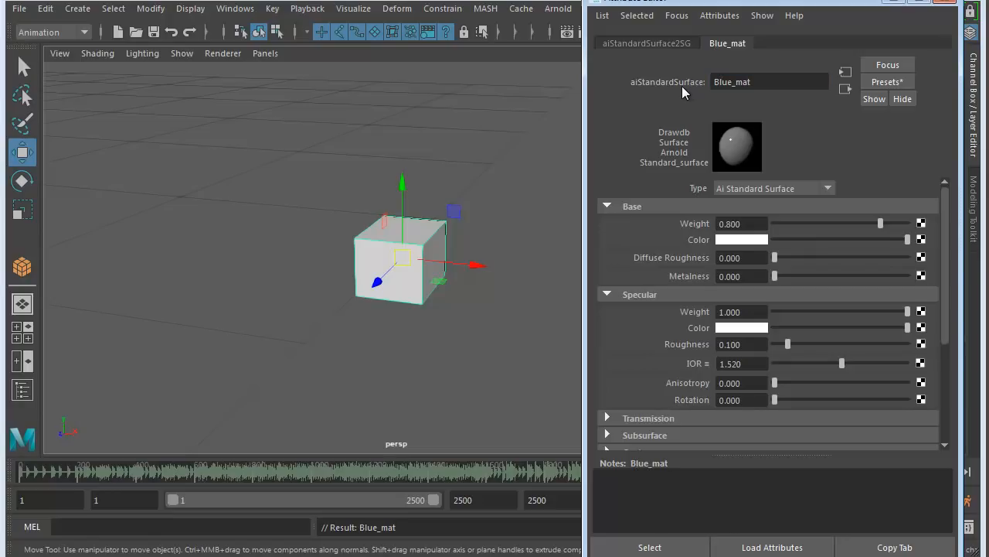
- Set Blue_mat's base color to bright blue with a base weight of 1.000, and show textures in the perspective view
{"action": "left_click", "coordinate": [756, 241]}
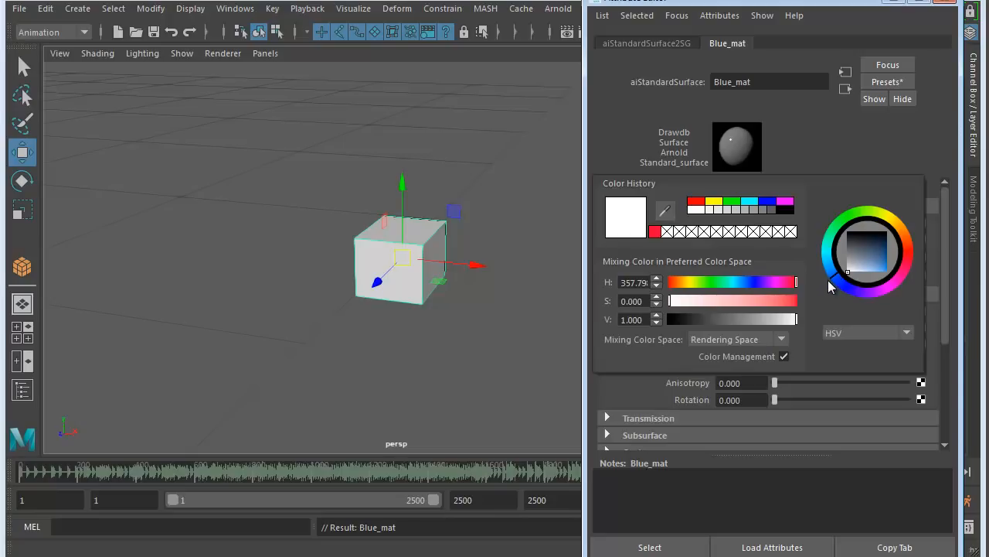
{"action": "left_click_drag", "start_coordinate": [879, 263], "coordinate": [889, 276]}
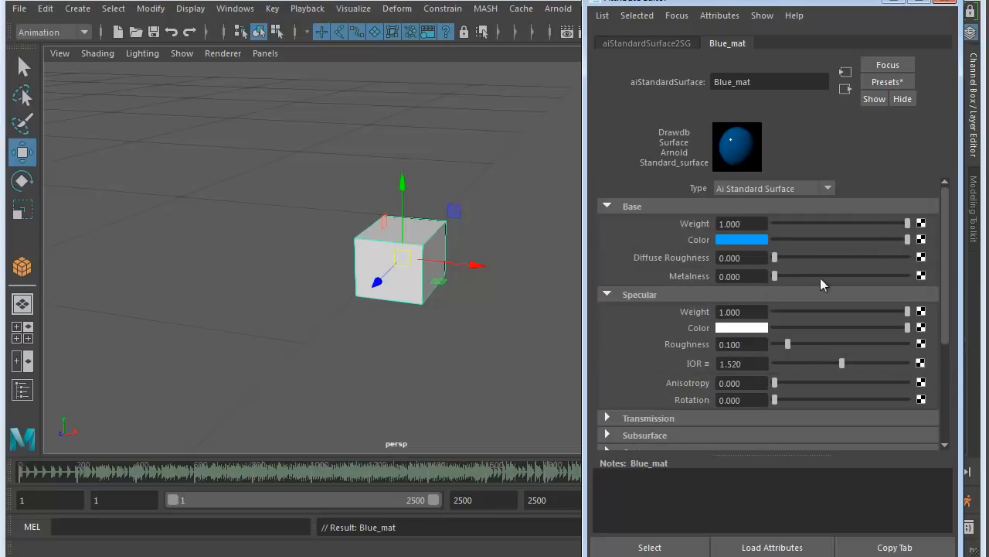
{"action": "left_click", "coordinate": [938, 3]}
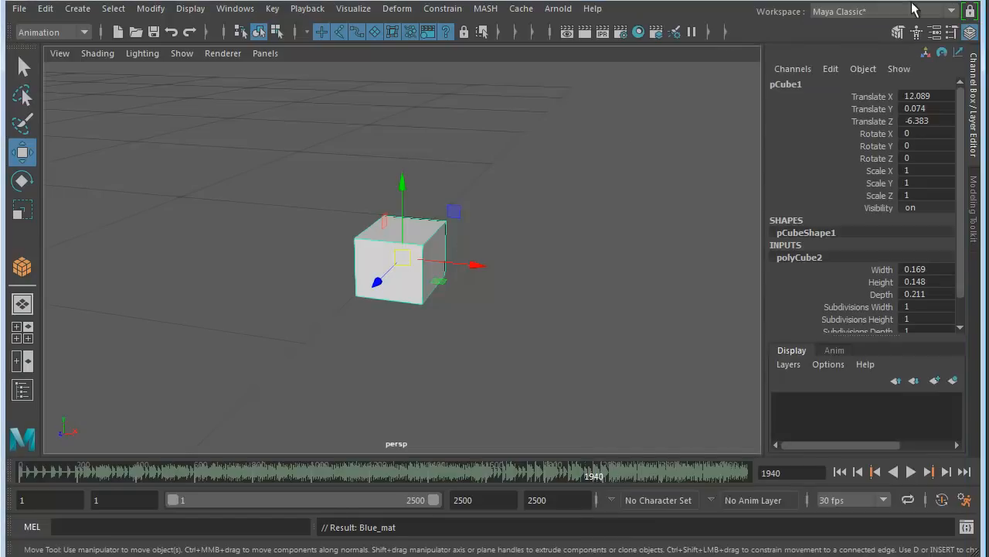
{"action": "left_click", "coordinate": [559, 186]}
{"action": "key", "text": "6"}
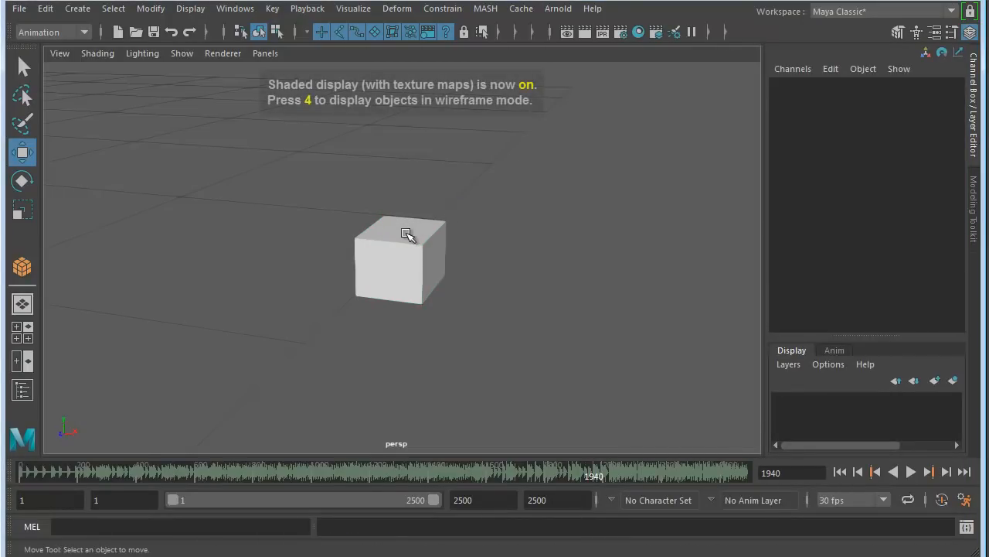
- Move the small cube over the Billboard's near edge, to about Translate X 15.0 and Translate Y 6.1
{"action": "left_click", "coordinate": [412, 259]}
{"action": "left_click_drag", "start_coordinate": [427, 355], "coordinate": [225, 319], "text": "alt"}
{"action": "right_click_drag", "start_coordinate": [380, 338], "coordinate": [272, 310], "text": "alt"}
{"action": "middle_click_drag", "start_coordinate": [272, 311], "coordinate": [300, 340], "text": "alt"}
{"action": "left_click_drag", "start_coordinate": [299, 340], "coordinate": [325, 167], "text": "alt"}
{"action": "left_click_drag", "start_coordinate": [371, 210], "coordinate": [376, 209]}
{"action": "left_click_drag", "start_coordinate": [456, 215], "coordinate": [456, 215]}
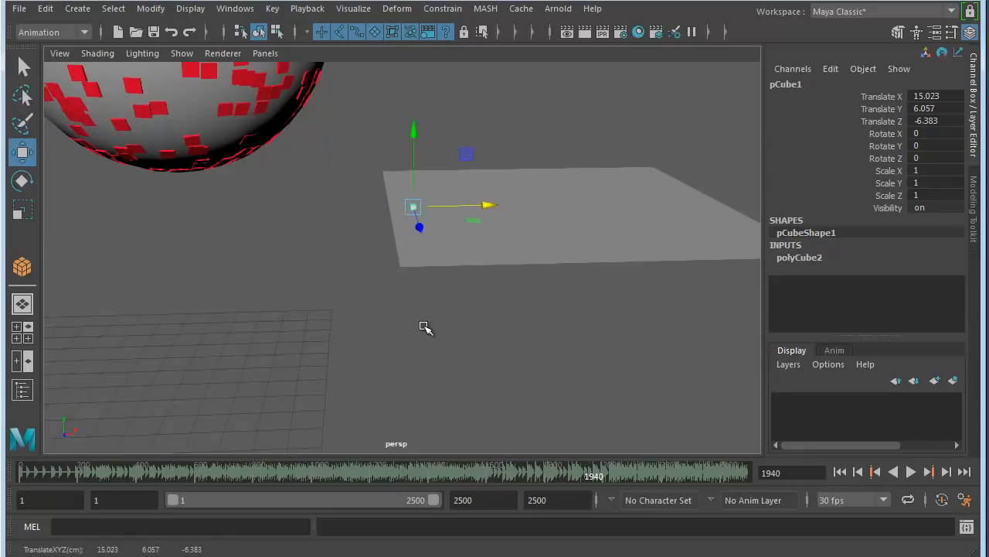
- Lower the cube and shift it just outside the Billboard's near corner, to about Translate X 14.0 and Translate Y 5.0
{"action": "key", "text": "f"}
{"action": "right_click_drag", "start_coordinate": [427, 318], "coordinate": [186, 272], "text": "alt"}
{"action": "left_click_drag", "start_coordinate": [185, 271], "coordinate": [391, 247], "text": "alt"}
{"action": "left_click_drag", "start_coordinate": [429, 140], "coordinate": [429, 295]}
{"action": "left_click_drag", "start_coordinate": [444, 398], "coordinate": [314, 424], "text": "alt"}
{"action": "left_click_drag", "start_coordinate": [446, 339], "coordinate": [316, 340]}
{"action": "left_click_drag", "start_coordinate": [315, 340], "coordinate": [360, 294], "text": "alt"}
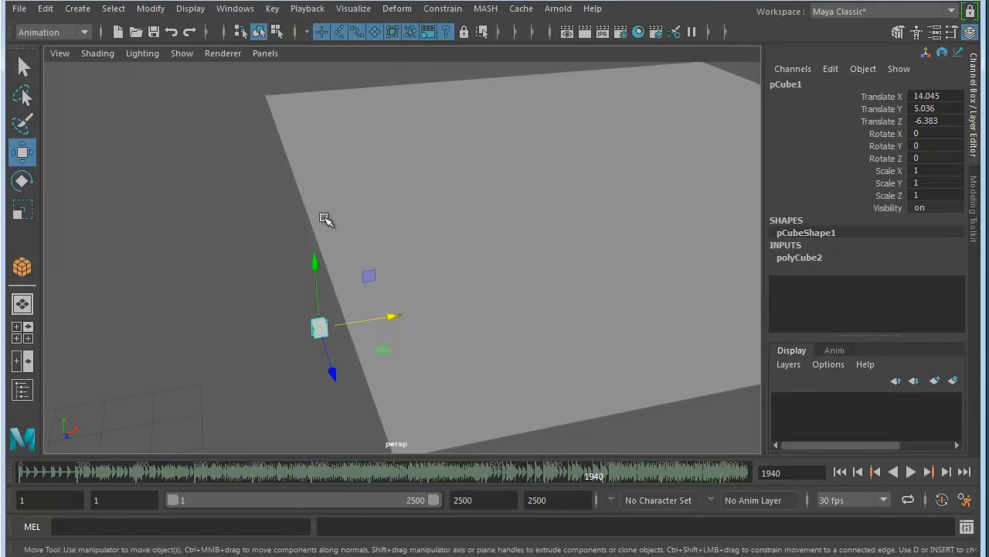
{"action": "left_click_drag", "start_coordinate": [387, 276], "coordinate": [311, 175], "text": "alt"}
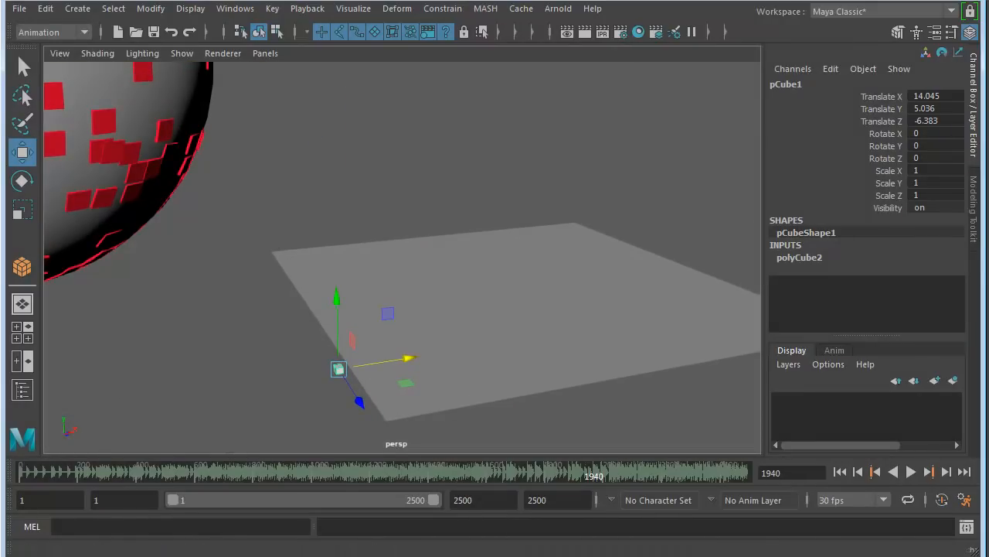
- Create a MASH network from the blue cube
{"action": "left_click", "coordinate": [485, 8]}
{"action": "left_click", "coordinate": [533, 37]}
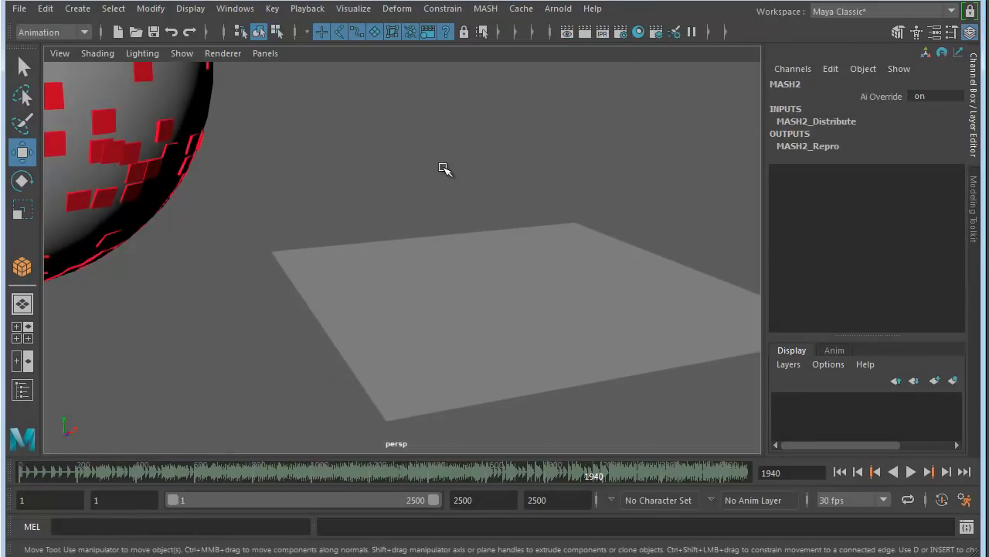
{"action": "left_click_drag", "start_coordinate": [568, 324], "coordinate": [443, 181], "text": "alt"}
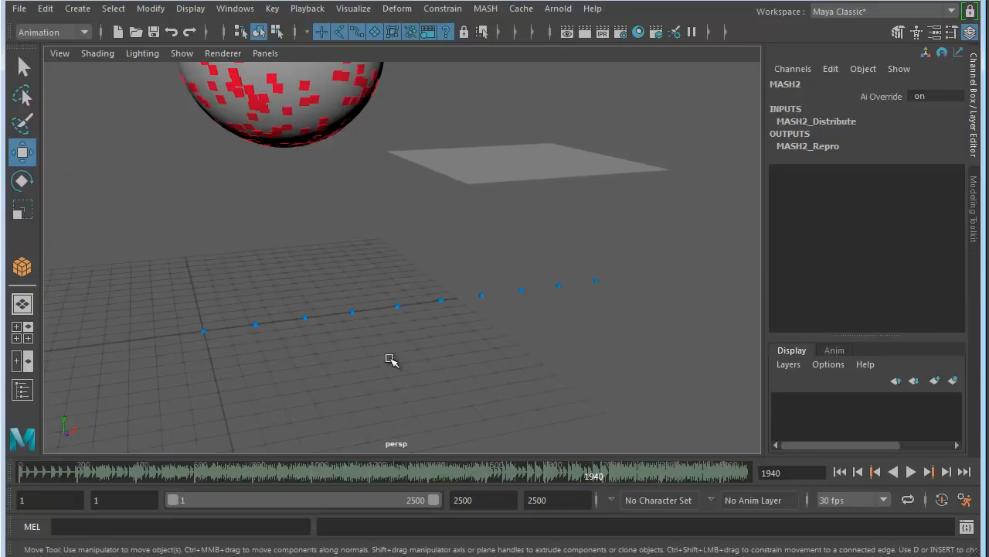
{"action": "left_click_drag", "start_coordinate": [400, 363], "coordinate": [357, 375], "text": "alt"}
{"action": "right_click_drag", "start_coordinate": [358, 374], "coordinate": [459, 363], "text": "alt"}
{"action": "middle_click_drag", "start_coordinate": [459, 363], "coordinate": [470, 327], "text": "alt"}
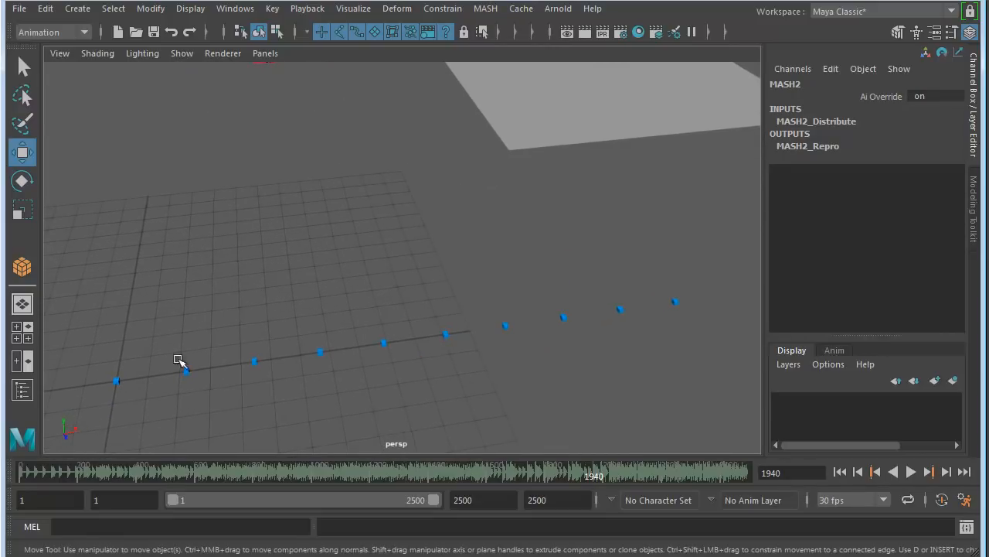
{"action": "right_click_drag", "start_coordinate": [384, 327], "coordinate": [335, 320], "text": "alt"}
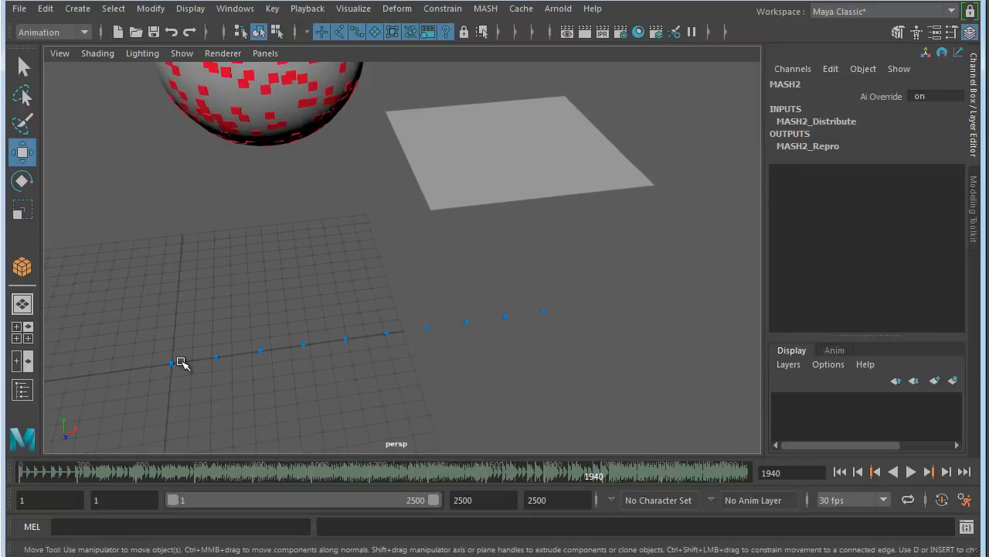
- Set the distribution type of the blue cubes' MASH2_Distribute node to Mesh
{"action": "left_click", "coordinate": [302, 344]}
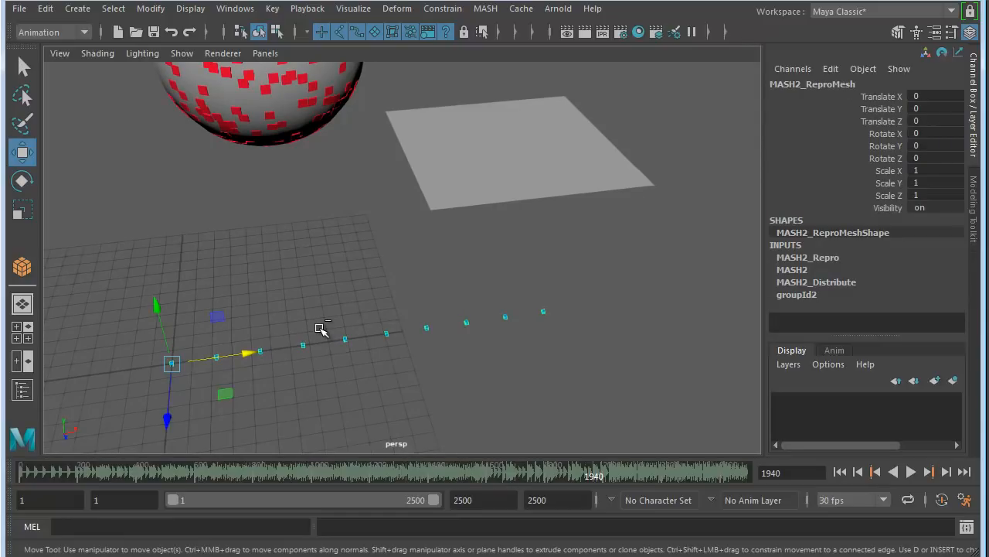
{"action": "key", "text": "ctrl+a"}
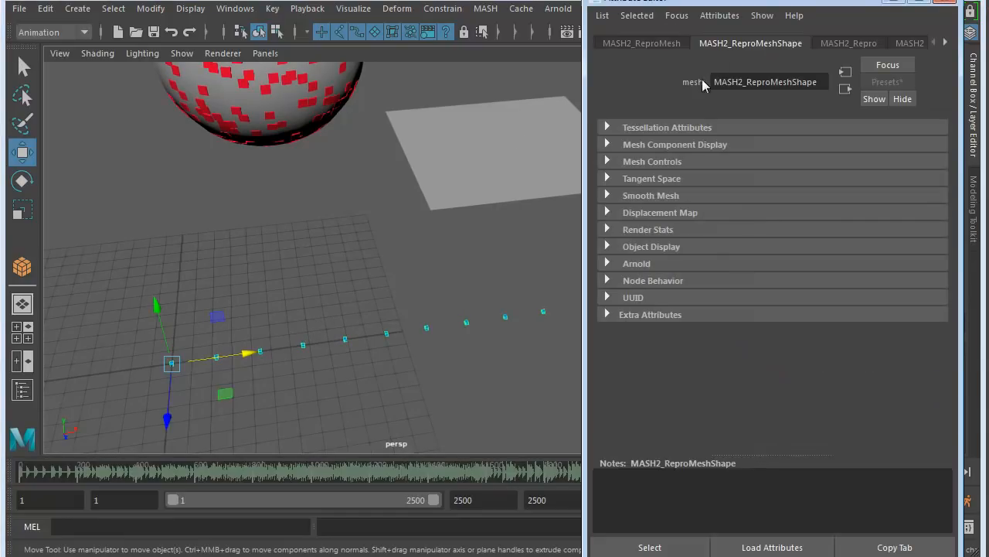
{"action": "left_click", "coordinate": [945, 42]}
{"action": "left_click", "coordinate": [944, 42]}
{"action": "left_click", "coordinate": [865, 44]}
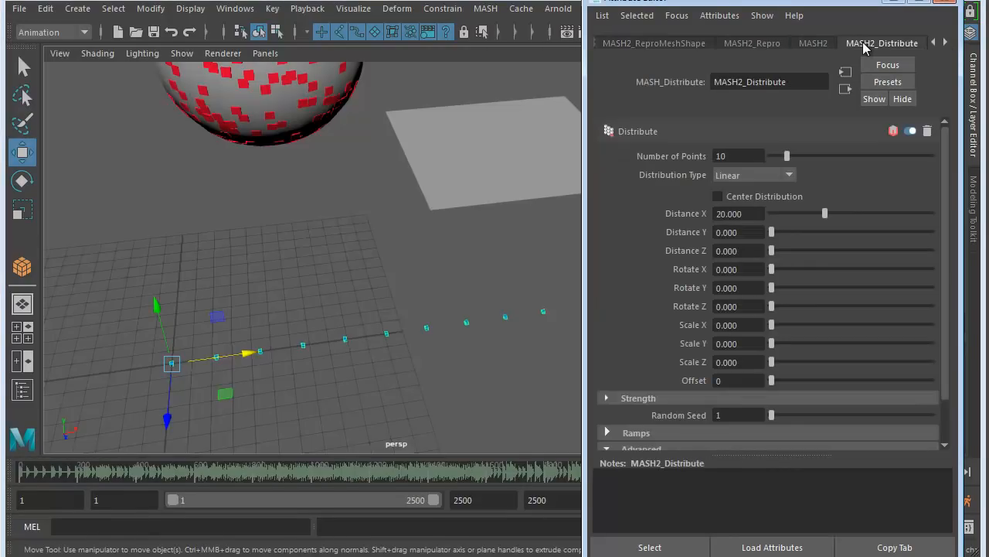
{"action": "left_click", "coordinate": [789, 174]}
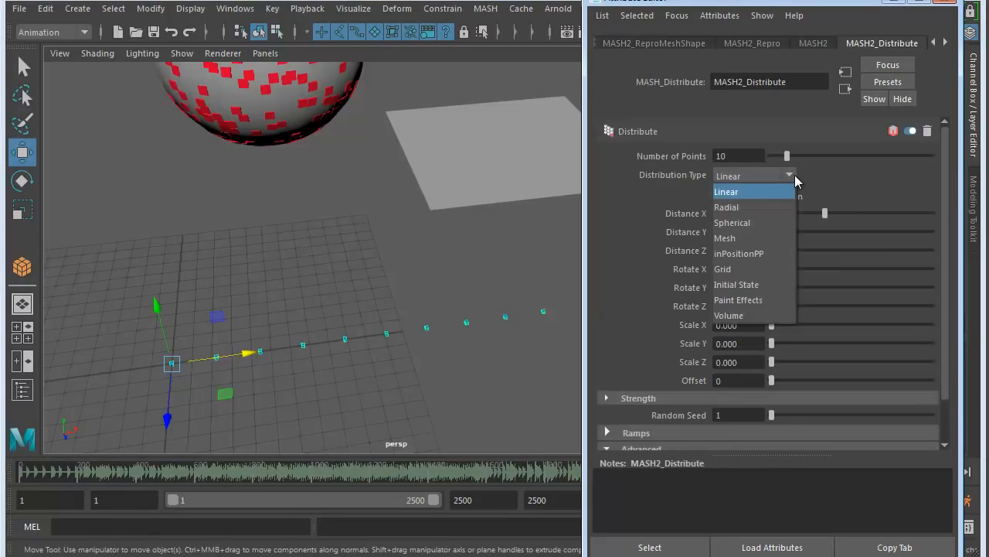
{"action": "left_click", "coordinate": [734, 238]}
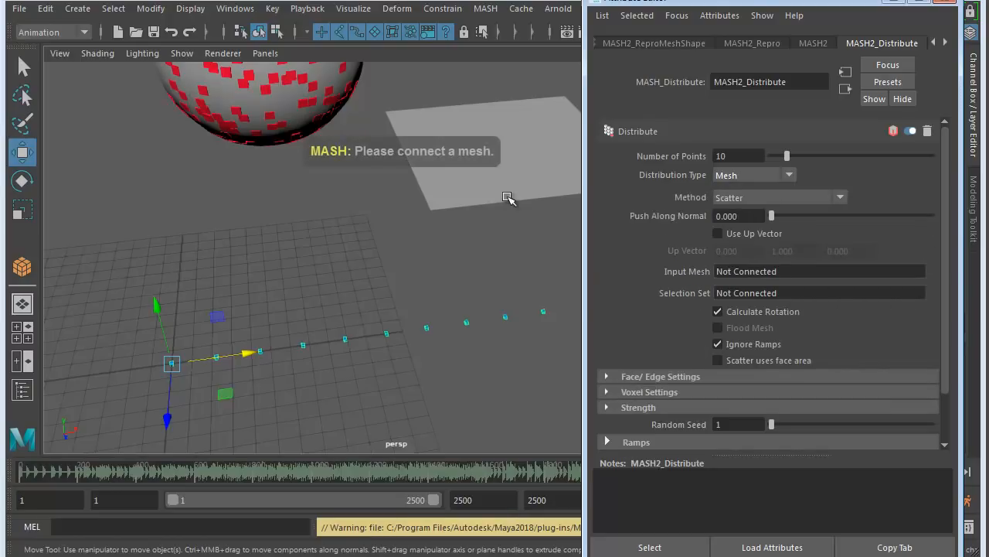
- Connect the Billboard from the Outliner as the Input Mesh of MASH2_Distribute, leaving the Outliner closed
{"action": "left_click", "coordinate": [235, 8]}
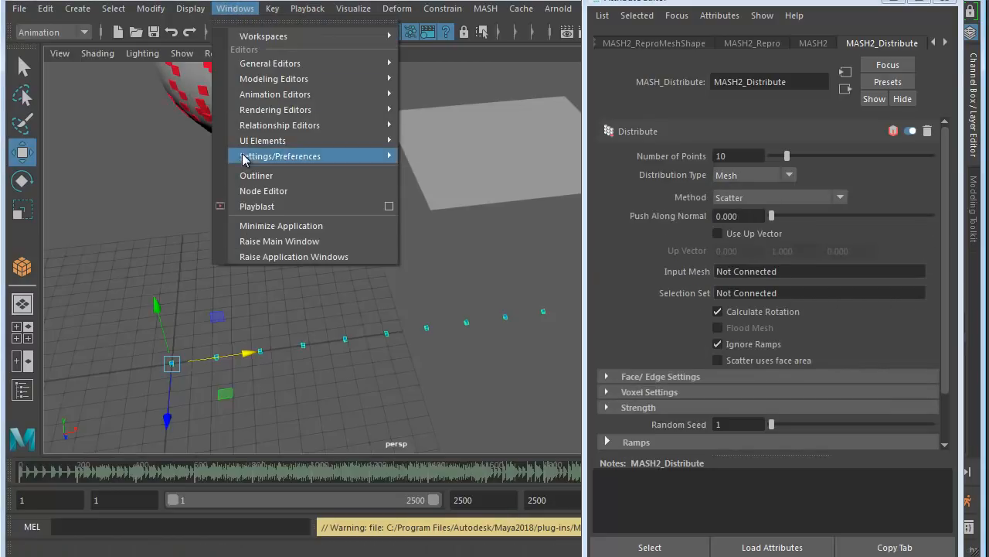
{"action": "left_click", "coordinate": [255, 172]}
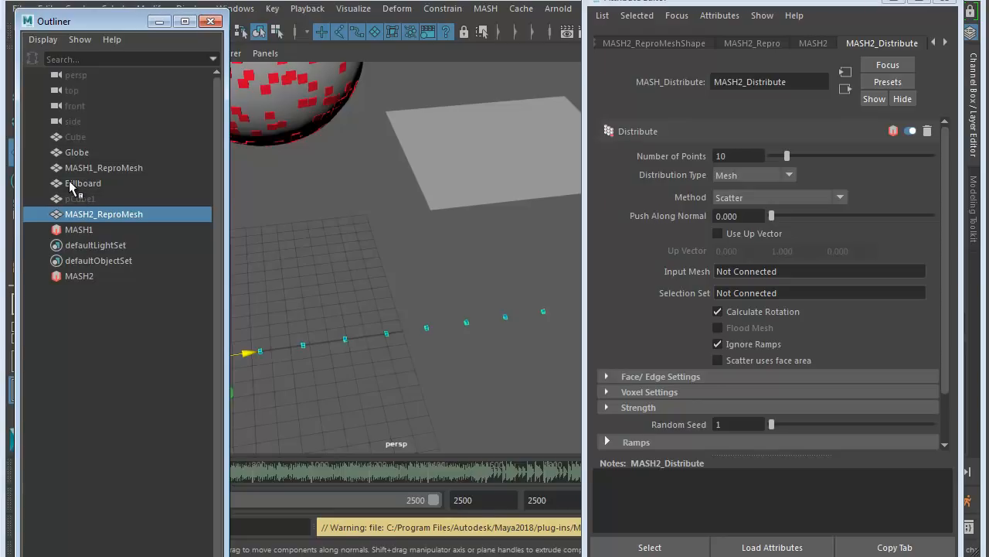
{"action": "middle_click_drag", "start_coordinate": [69, 186], "coordinate": [779, 269]}
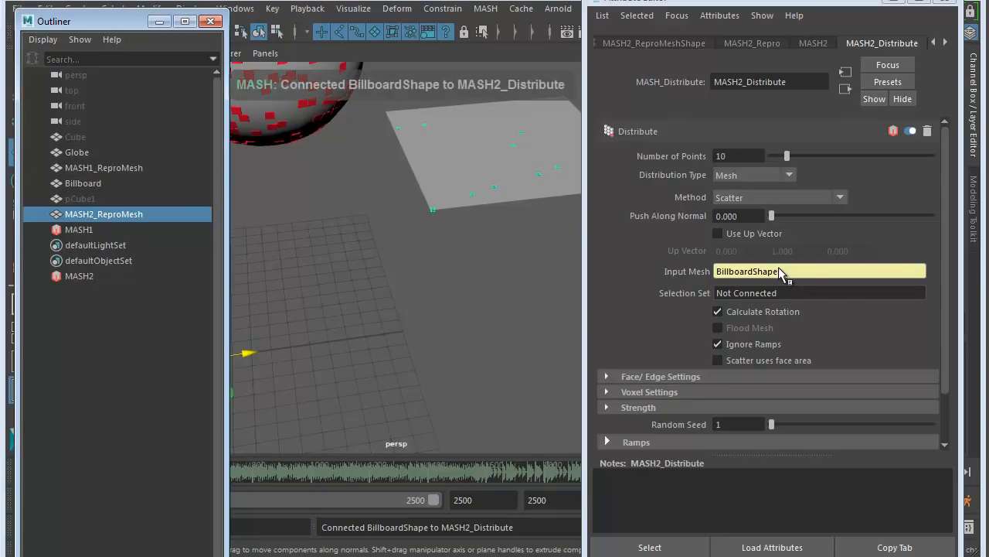
{"action": "left_click", "coordinate": [209, 21]}
- Examine how the blue cubes are scattered over the Billboard plane and look through the remaining Distribute settings
{"action": "middle_click_drag", "start_coordinate": [378, 216], "coordinate": [197, 273], "text": "alt"}
{"action": "right_click_drag", "start_coordinate": [196, 274], "coordinate": [526, 231], "text": "alt"}
{"action": "middle_click_drag", "start_coordinate": [470, 231], "coordinate": [473, 265], "text": "alt"}
{"action": "right_click_drag", "start_coordinate": [473, 264], "coordinate": [377, 226], "text": "alt"}
{"action": "middle_click_drag", "start_coordinate": [377, 225], "coordinate": [362, 239], "text": "alt"}
{"action": "right_click_drag", "start_coordinate": [363, 239], "coordinate": [495, 213], "text": "alt"}
{"action": "middle_click_drag", "start_coordinate": [495, 213], "coordinate": [479, 241], "text": "alt"}
{"action": "right_click_drag", "start_coordinate": [479, 242], "coordinate": [384, 221], "text": "alt"}
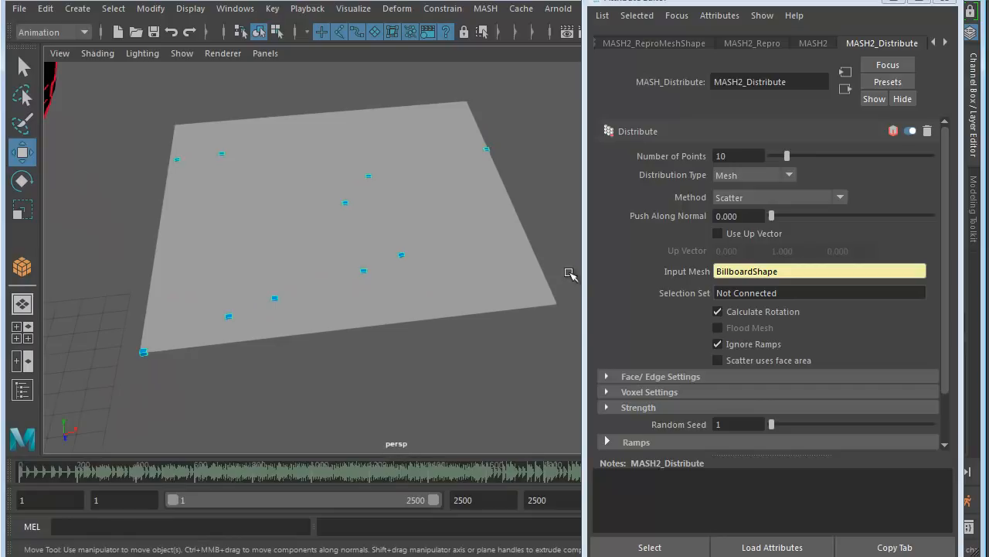
{"action": "scroll", "coordinate": [672, 275], "scroll_direction": "down", "scroll_amount": 2}
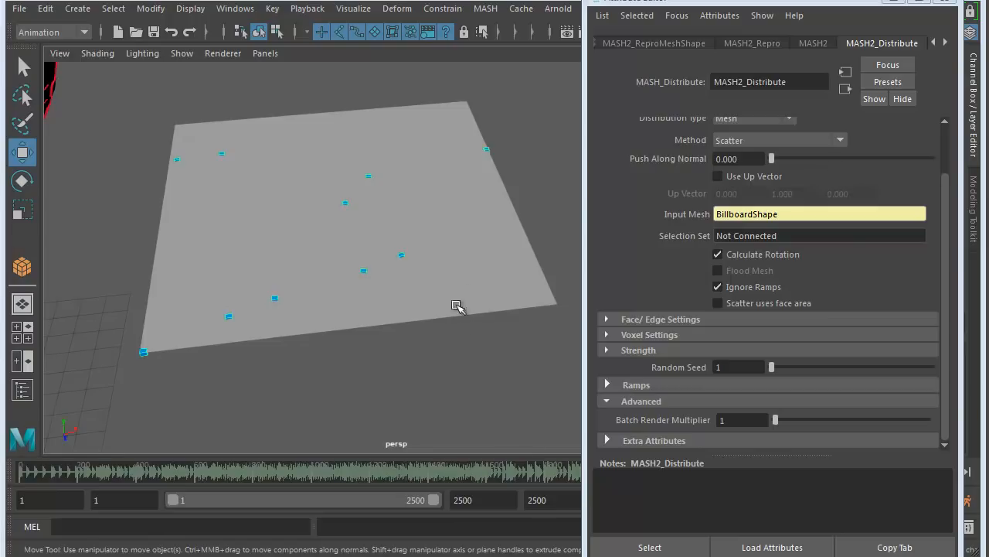
- Hide the Billboard plane by setting its Visibility to off
{"action": "left_click", "coordinate": [490, 236]}
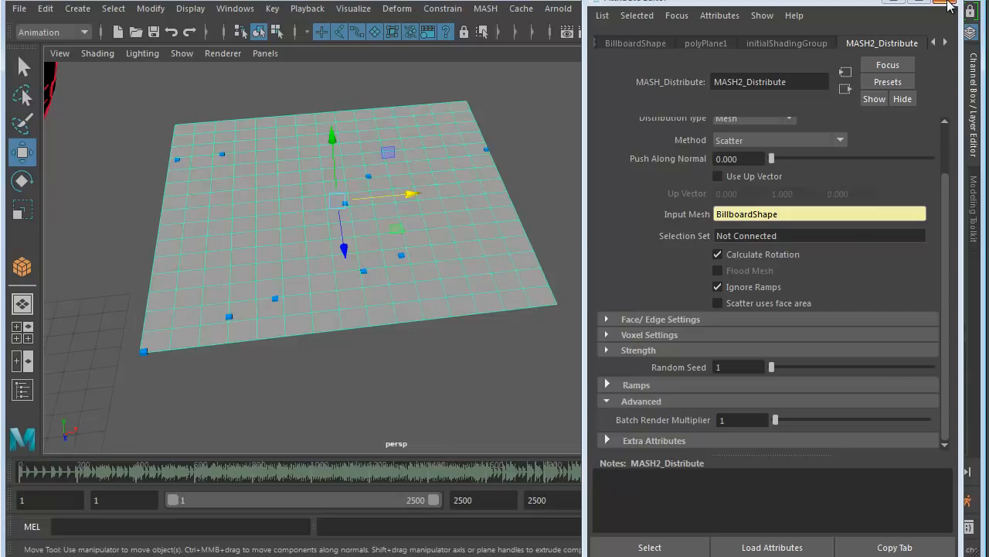
{"action": "left_click", "coordinate": [946, 2]}
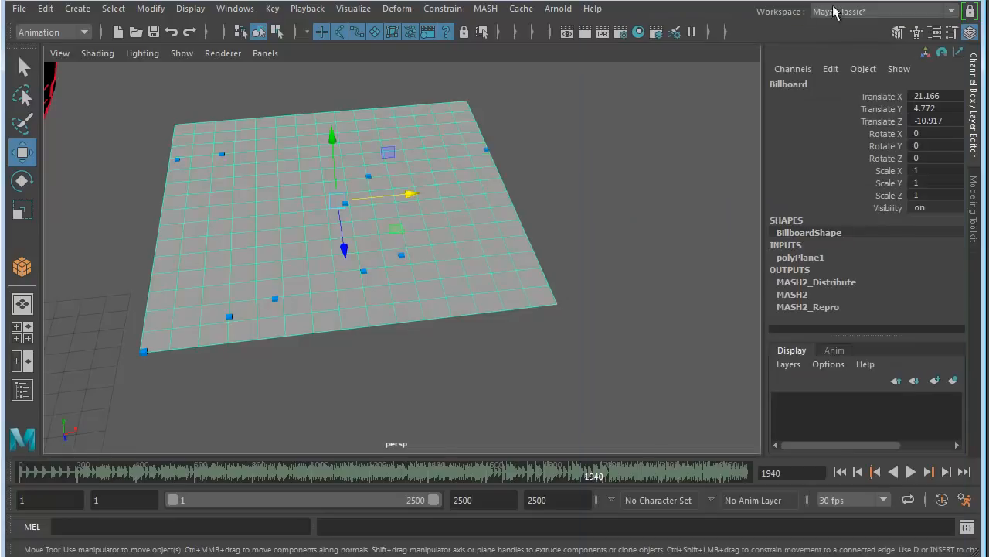
{"action": "left_click", "coordinate": [976, 80]}
{"action": "left_click", "coordinate": [977, 92]}
{"action": "double_click", "coordinate": [931, 208]}
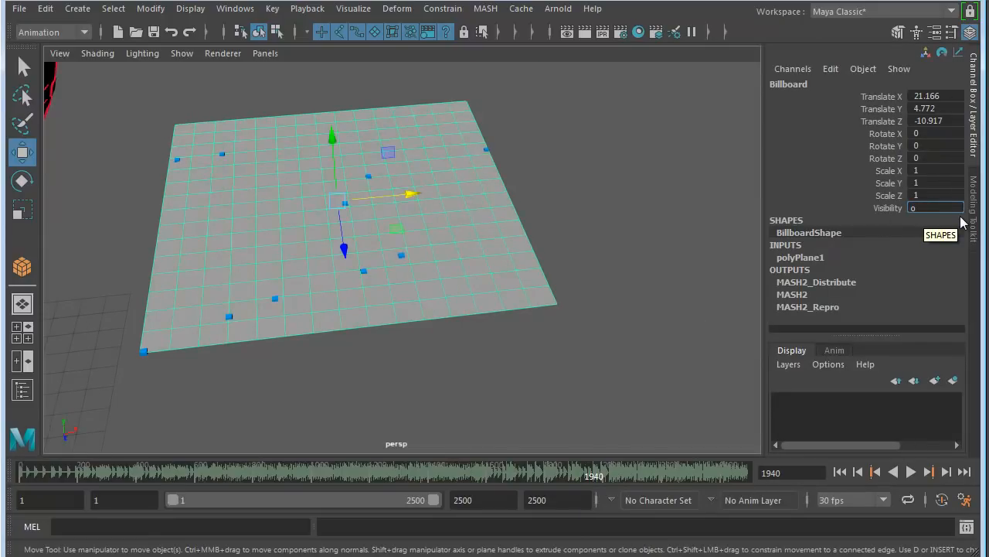
{"action": "type", "text": "off"}
{"action": "key", "text": "Return"}
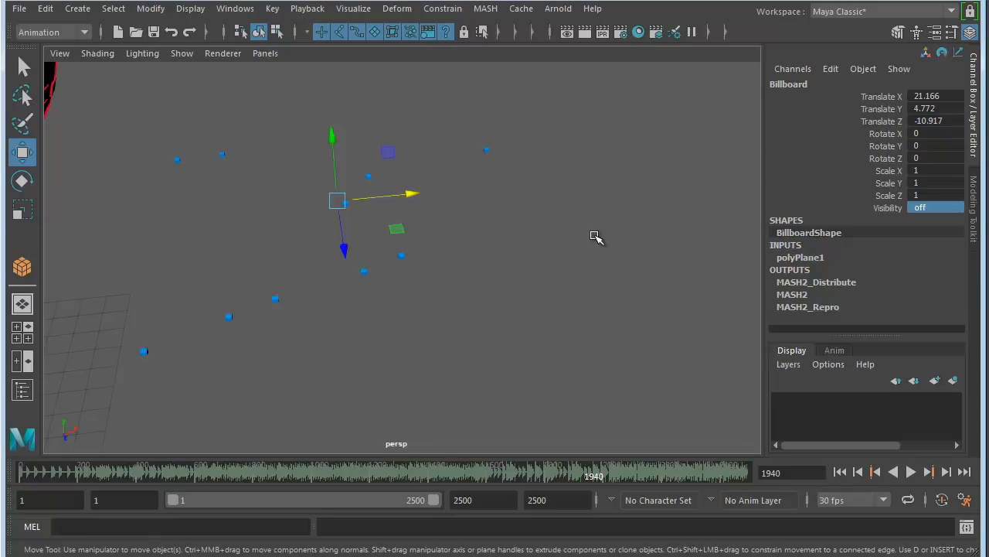
- Add a Visibility node to the MASH2 network
{"action": "key", "text": "ctrl+a"}
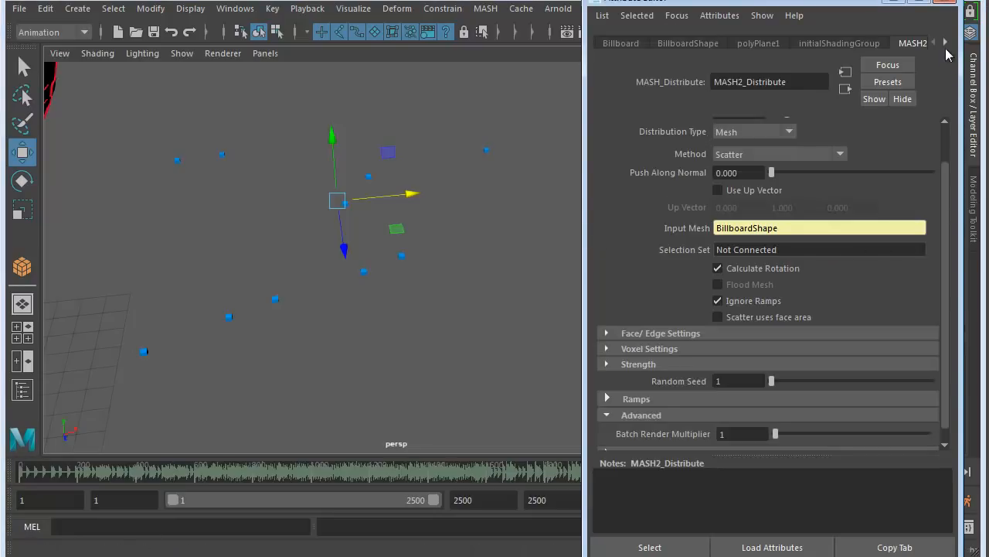
{"action": "left_click", "coordinate": [946, 44]}
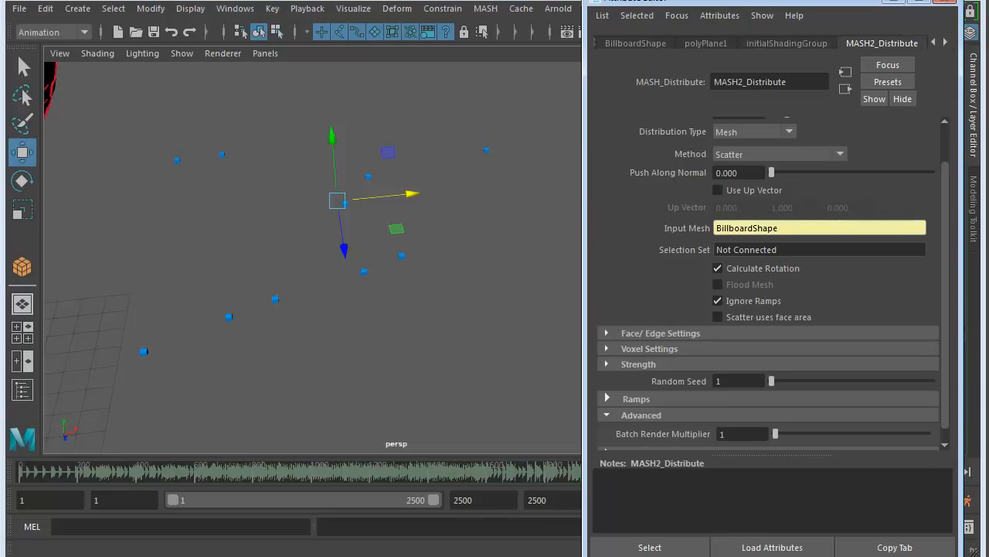
{"action": "left_click", "coordinate": [945, 43]}
{"action": "left_click", "coordinate": [946, 42]}
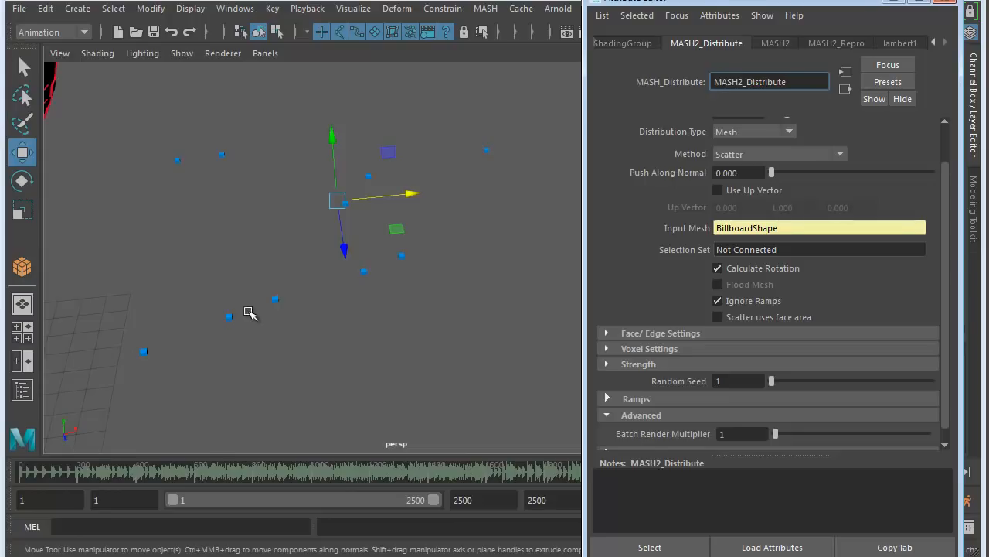
{"action": "left_click", "coordinate": [776, 45]}
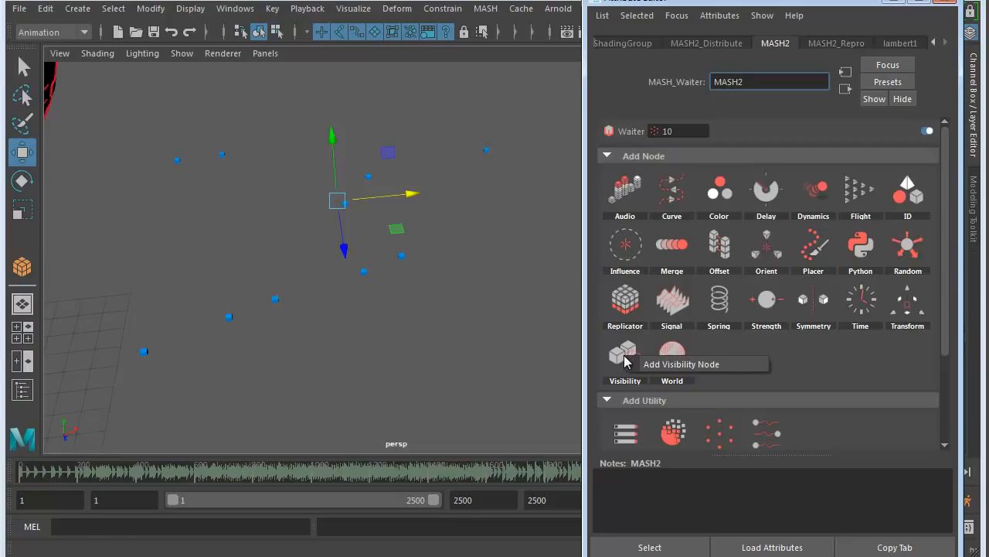
{"action": "left_click", "coordinate": [697, 363]}
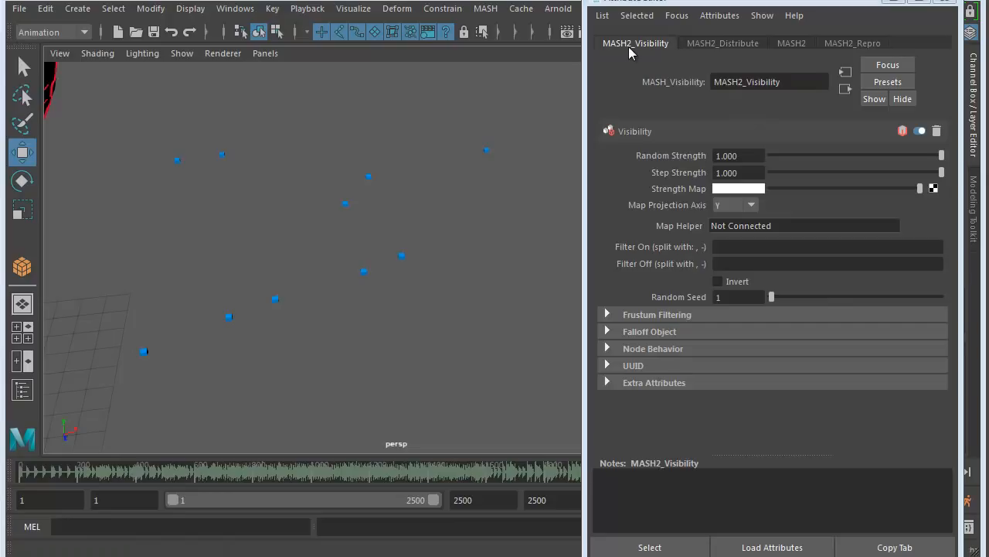
- Map a File texture with the image star2.jpg to the Strength Map of the MASH2_Visibility node
{"action": "left_click", "coordinate": [934, 190]}
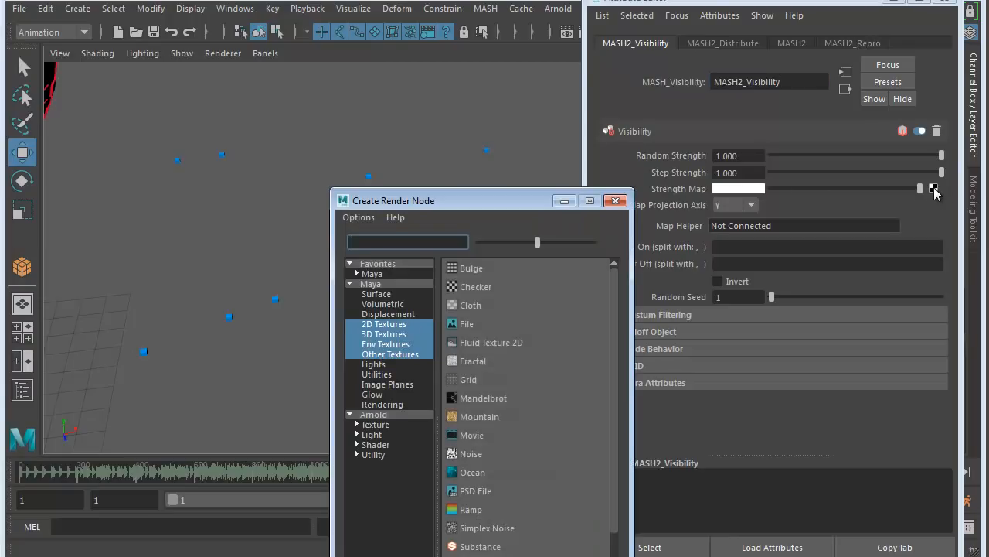
{"action": "left_click_drag", "start_coordinate": [504, 195], "coordinate": [511, 51]}
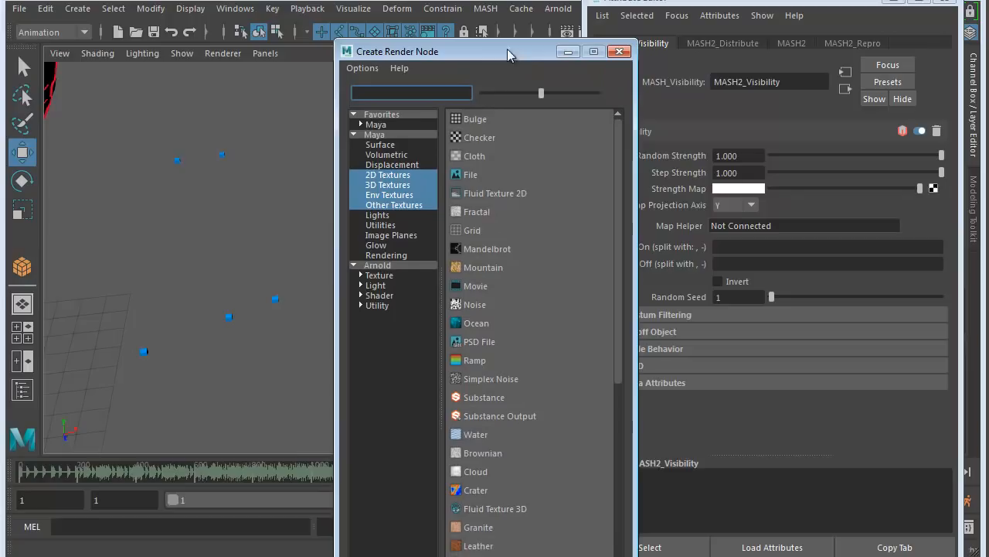
{"action": "left_click", "coordinate": [470, 177]}
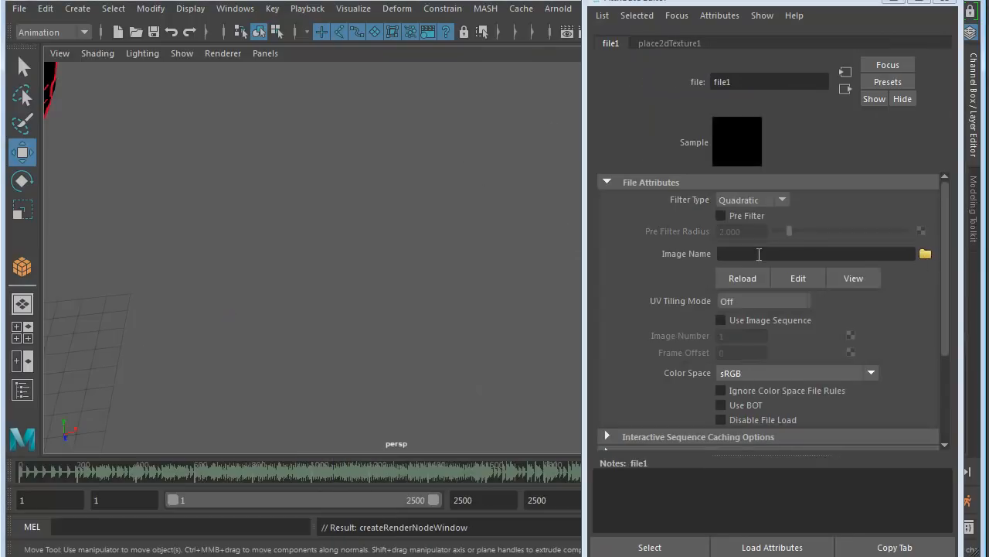
{"action": "left_click", "coordinate": [925, 253]}
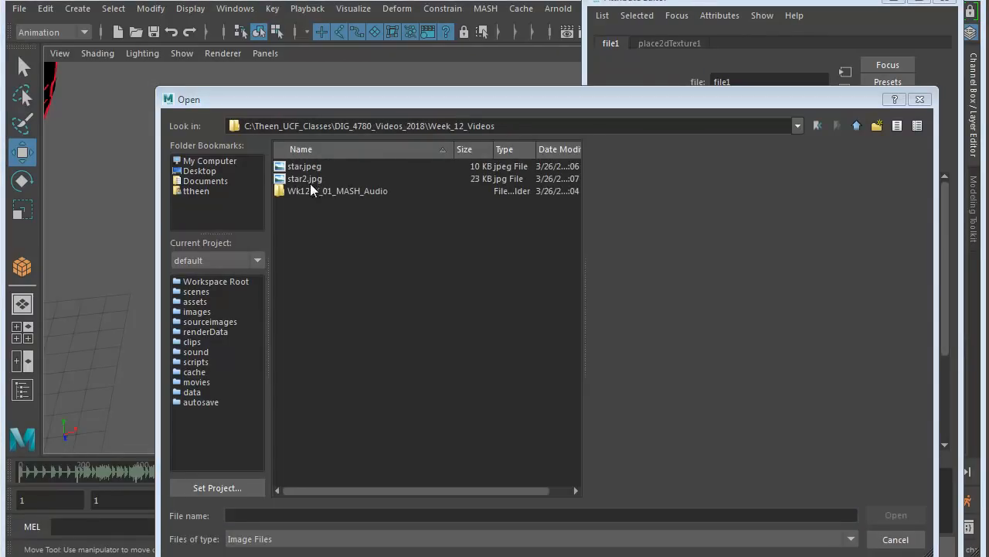
{"action": "left_click", "coordinate": [301, 181]}
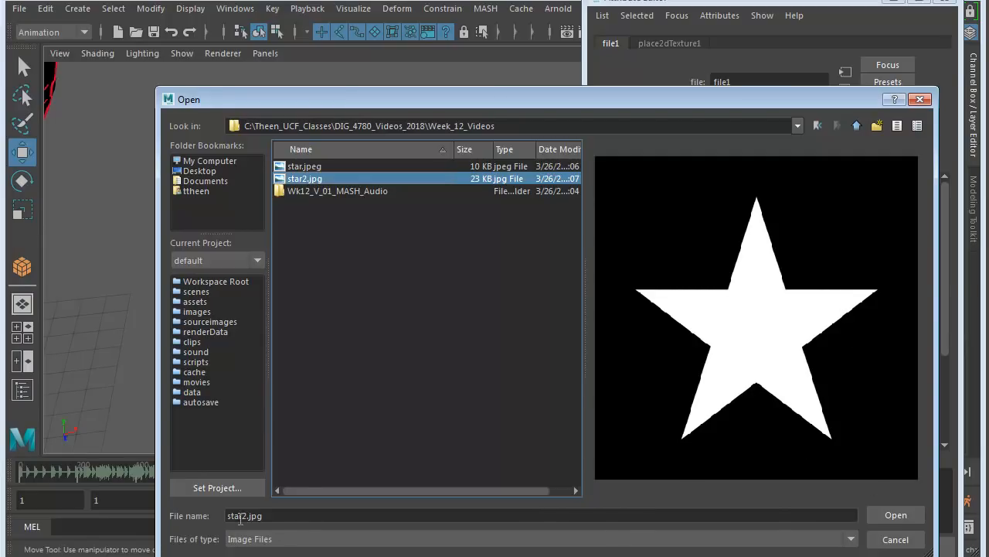
{"action": "left_click", "coordinate": [896, 515]}
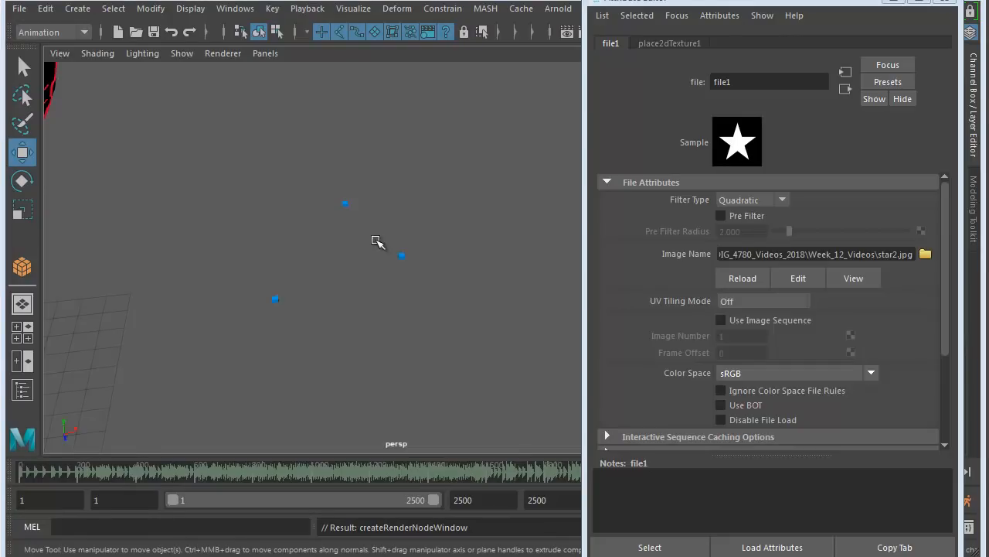
- Connect the Billboard from the Outliner as the Map Helper of MASH2_Visibility, leaving the Outliner closed
{"action": "left_click", "coordinate": [846, 90]}
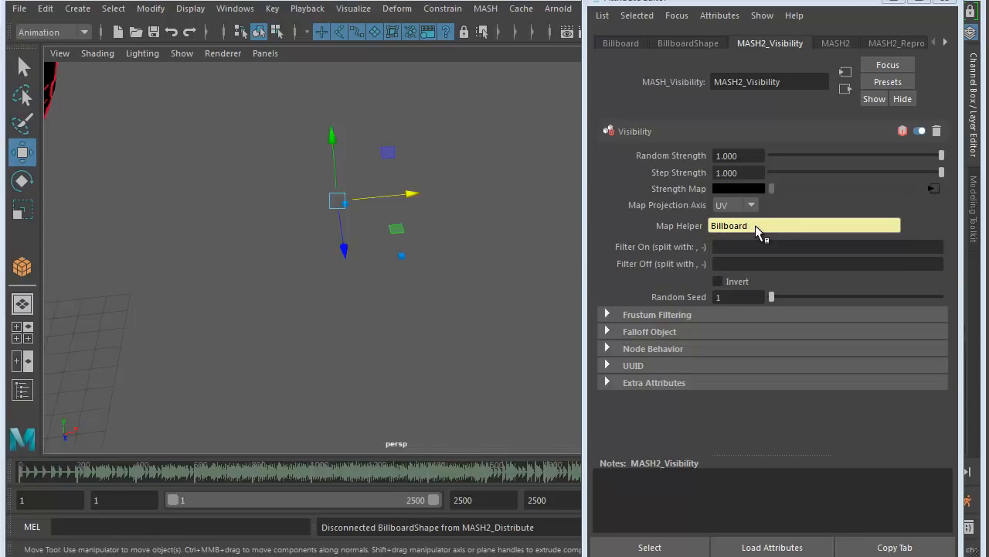
{"action": "left_click", "coordinate": [692, 228]}
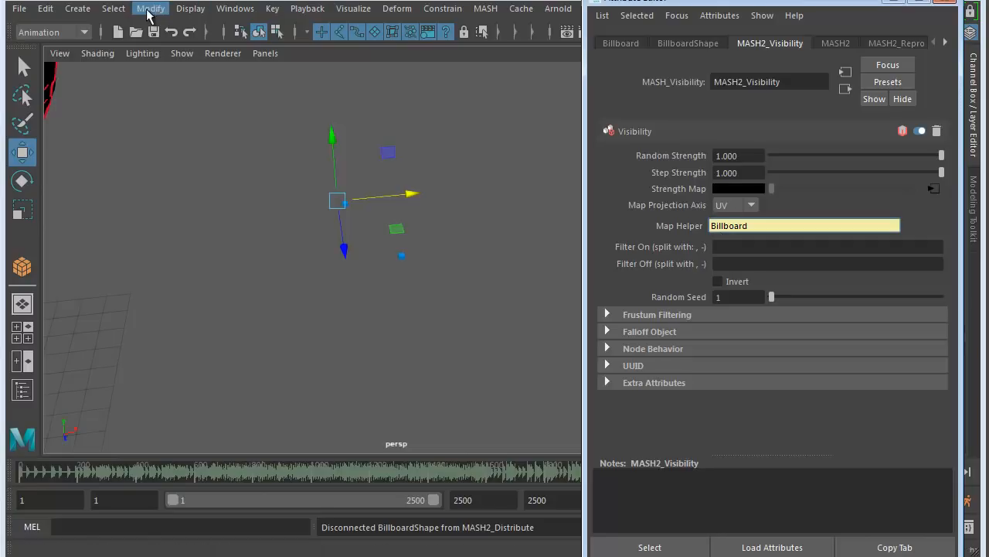
{"action": "left_click", "coordinate": [242, 9]}
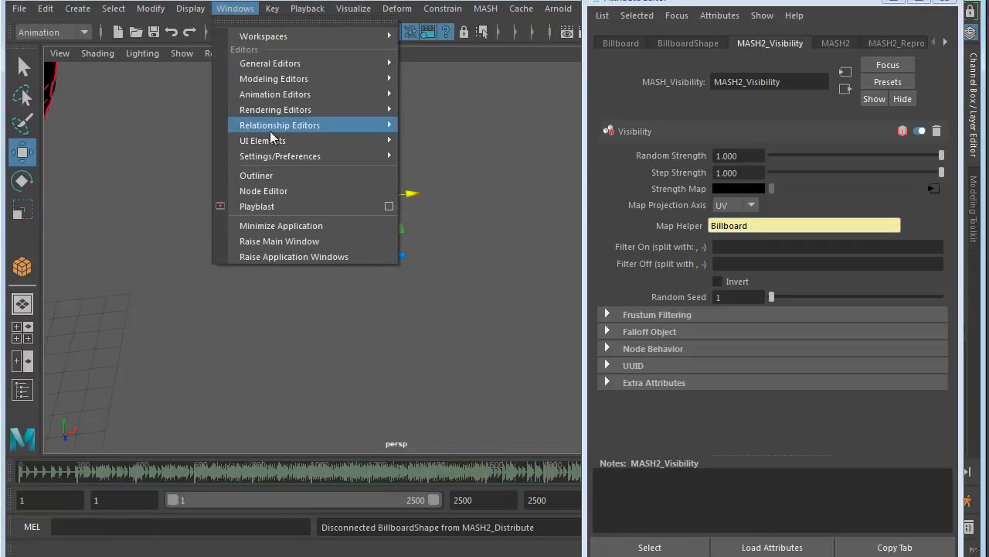
{"action": "left_click", "coordinate": [259, 175]}
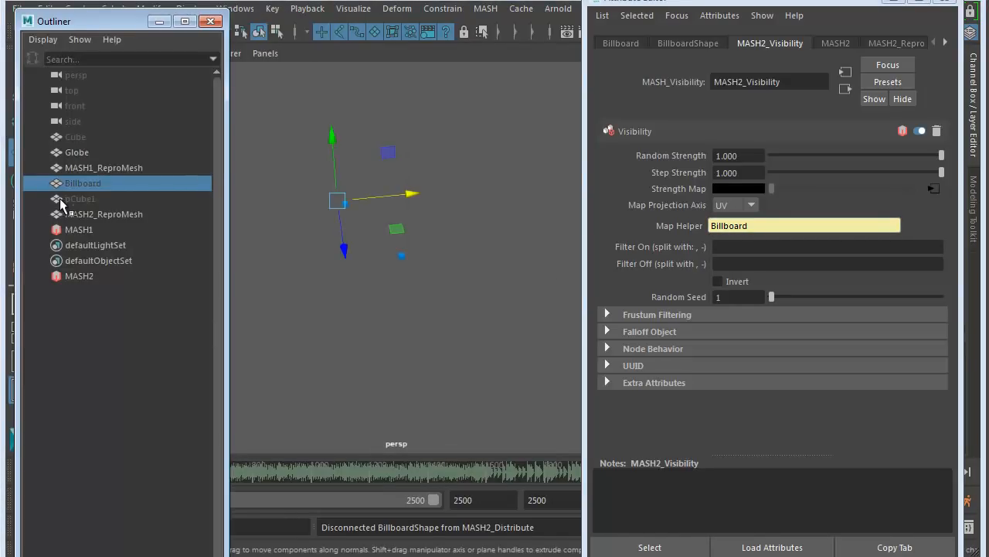
{"action": "left_click_drag", "start_coordinate": [68, 184], "coordinate": [746, 222]}
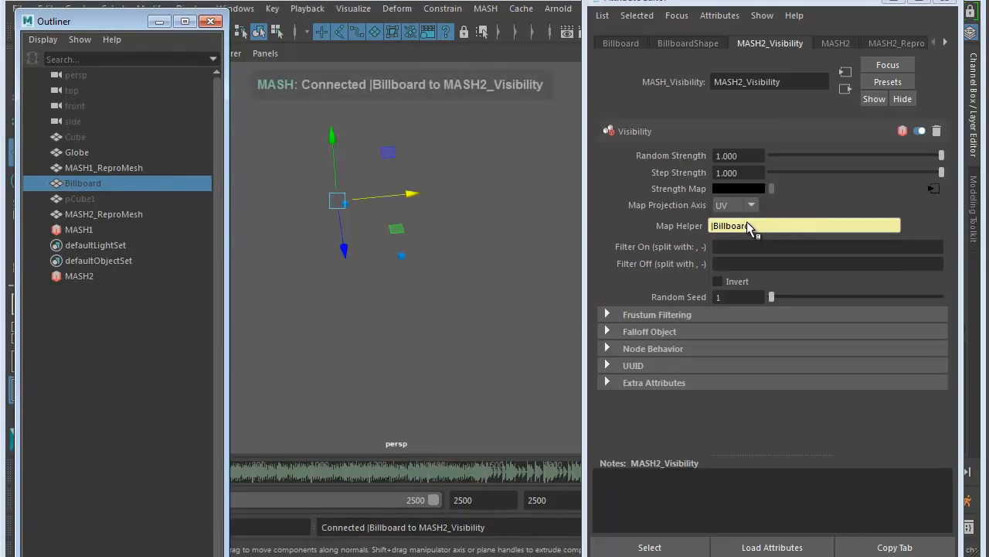
{"action": "left_click", "coordinate": [210, 21]}
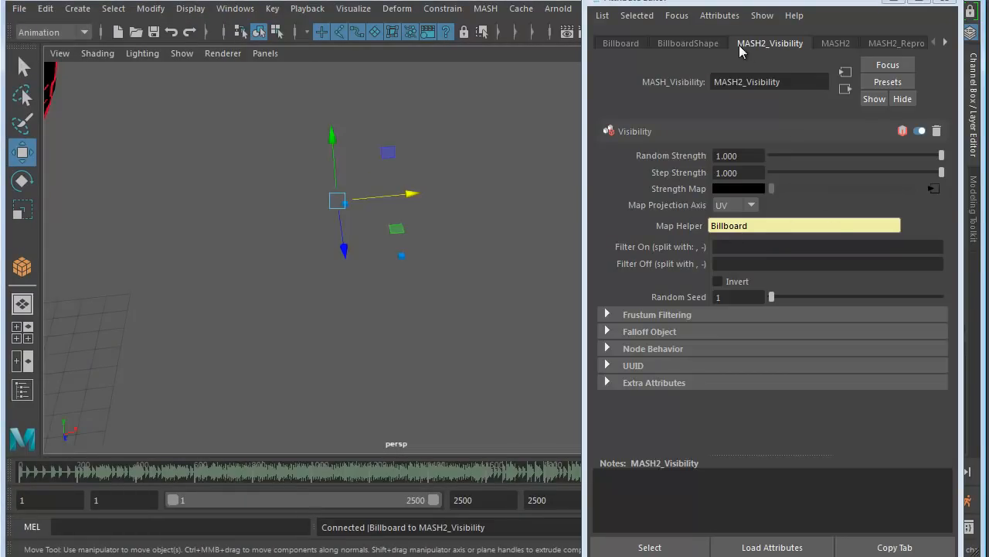
{"action": "left_click", "coordinate": [835, 43]}
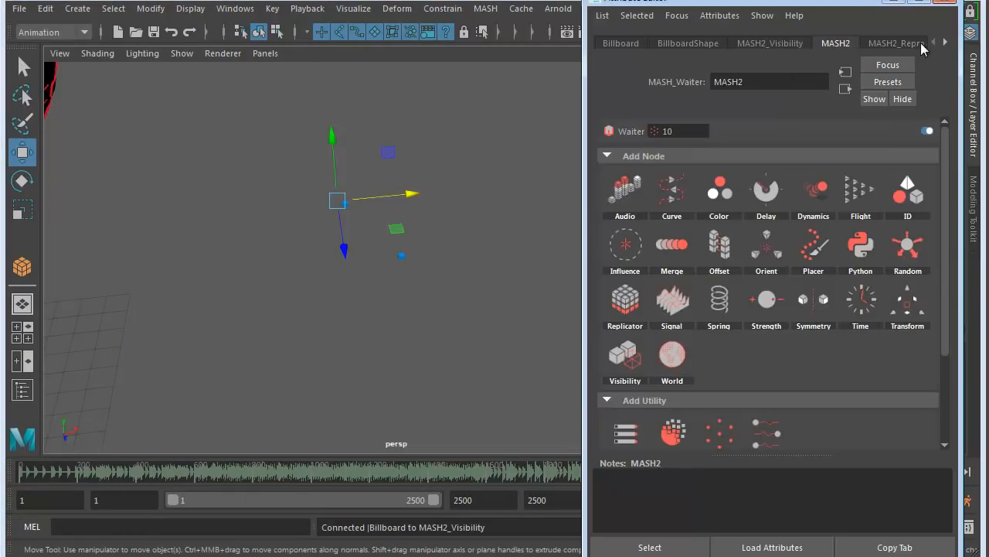
{"action": "left_click", "coordinate": [946, 42]}
{"action": "left_click", "coordinate": [946, 43]}
{"action": "left_click", "coordinate": [945, 42]}
{"action": "left_click", "coordinate": [945, 42]}
{"action": "left_click", "coordinate": [933, 43]}
{"action": "left_click", "coordinate": [933, 43]}
{"action": "left_click", "coordinate": [933, 42]}
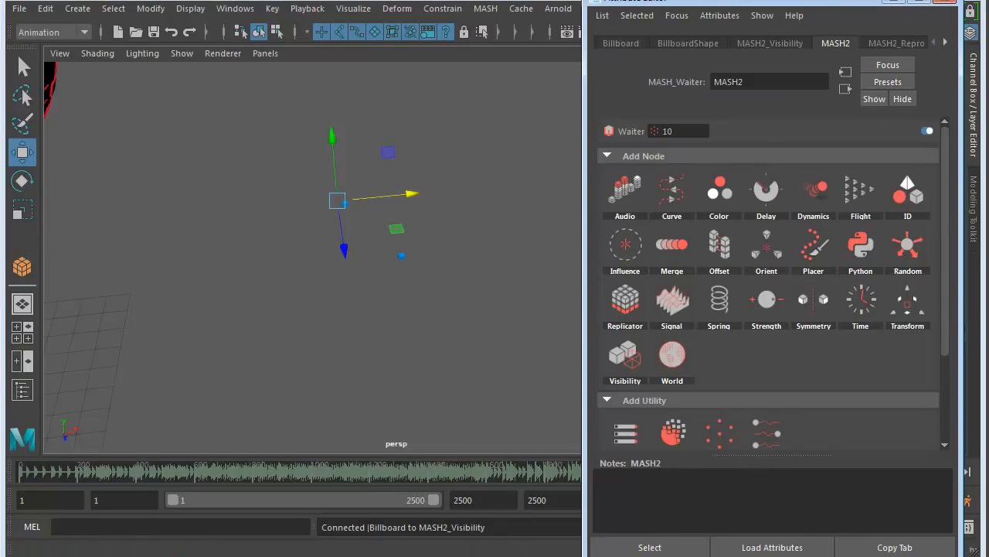
{"action": "left_click", "coordinate": [770, 43]}
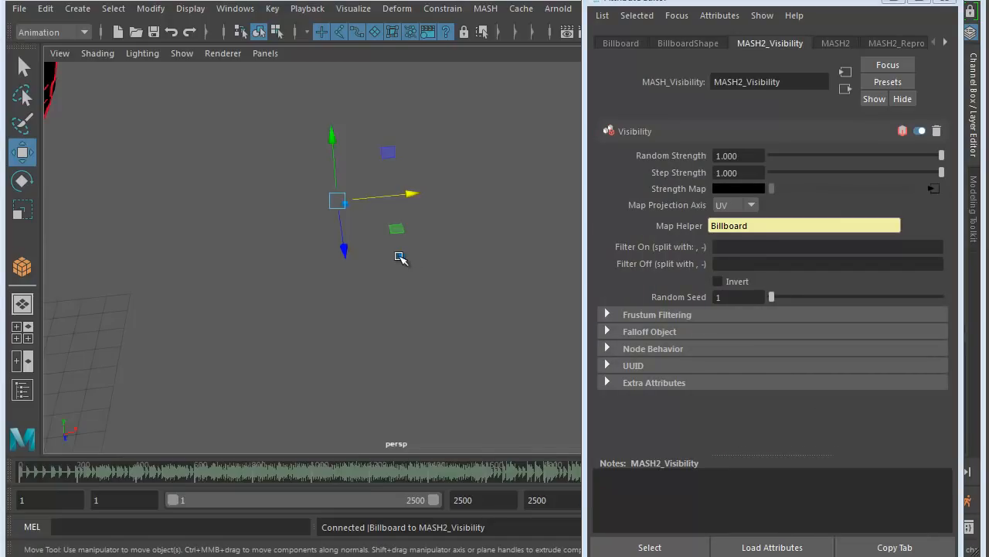
- Select the blue MASH cubes and set the Number of Points of MASH2_Distribute to 1000
{"action": "left_click", "coordinate": [403, 259]}
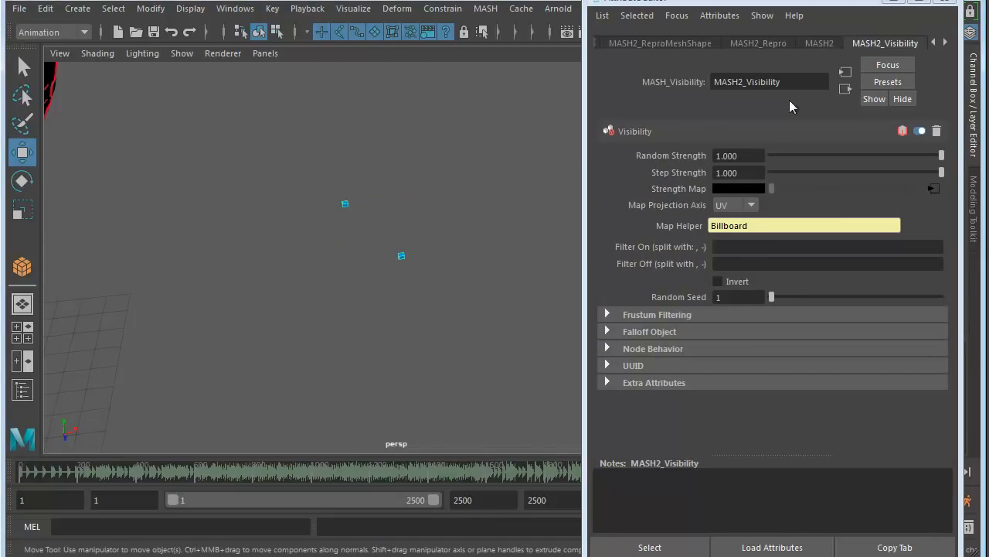
{"action": "left_click", "coordinate": [944, 42]}
{"action": "left_click", "coordinate": [855, 43]}
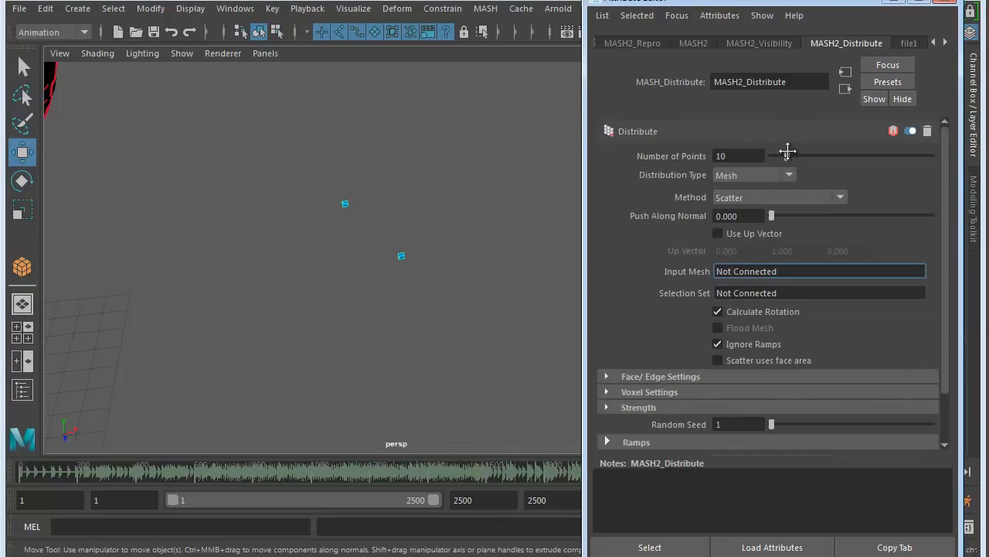
{"action": "left_click_drag", "start_coordinate": [793, 154], "coordinate": [936, 155]}
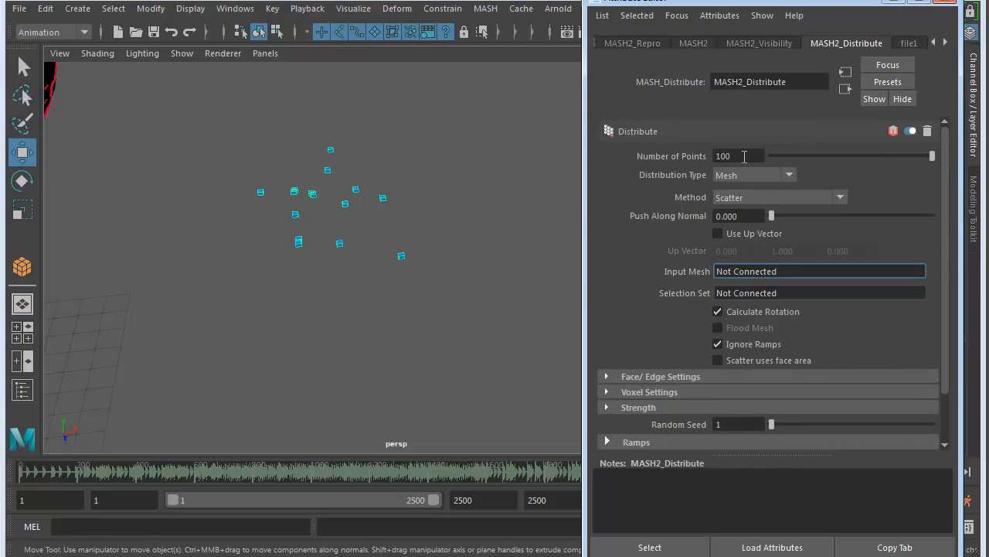
{"action": "left_click", "coordinate": [750, 155]}
{"action": "type", "text": "1000"}
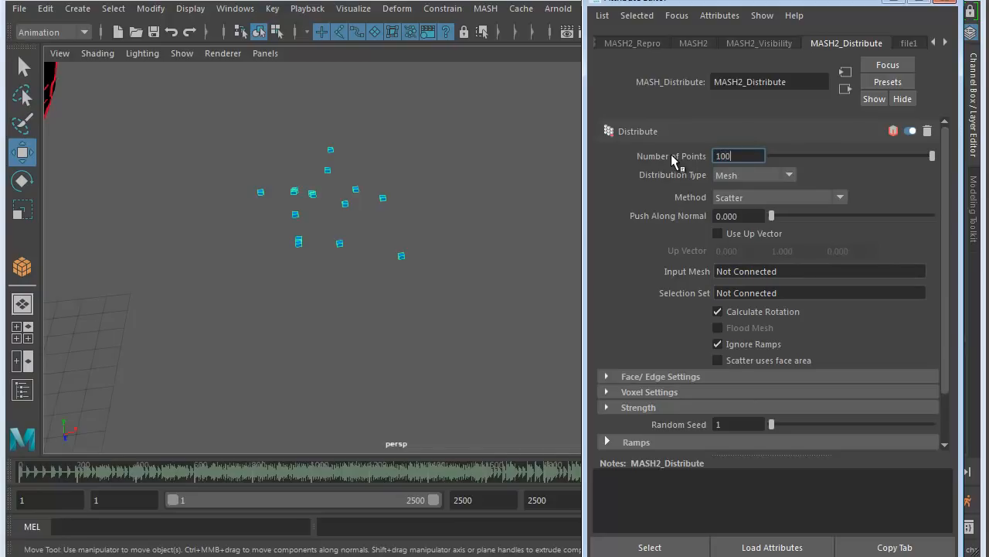
{"action": "key", "text": "Return"}
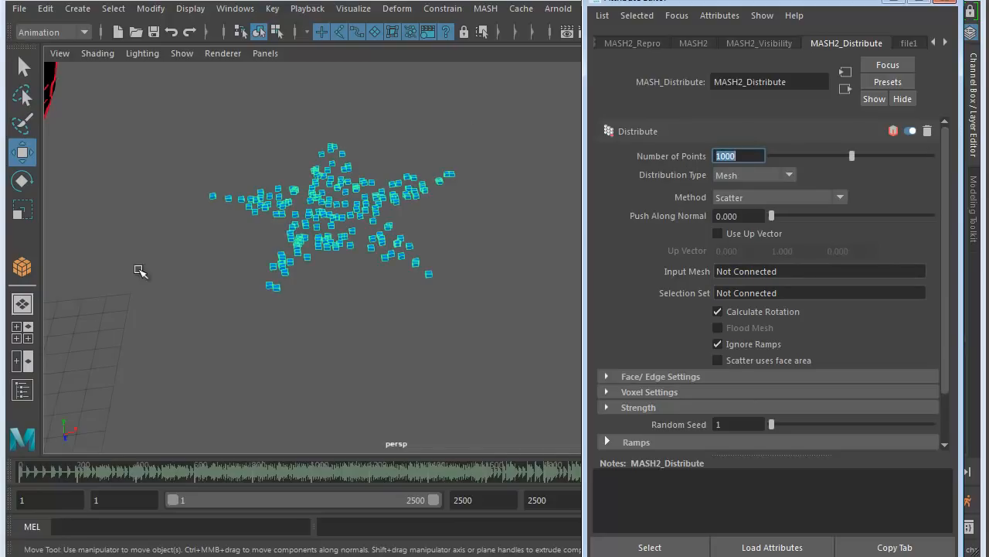
- Try the Vertex, Random Vertex, Face Centre and Edge methods for distributing the cubes over the Billboard mesh
{"action": "left_click_drag", "start_coordinate": [387, 301], "coordinate": [518, 254], "text": "alt"}
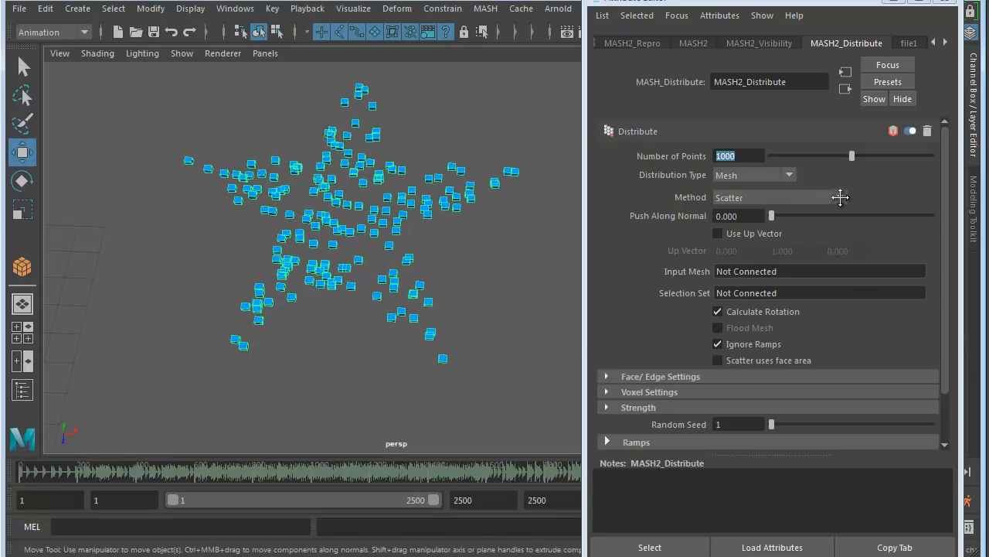
{"action": "left_click", "coordinate": [840, 197]}
{"action": "left_click", "coordinate": [790, 230]}
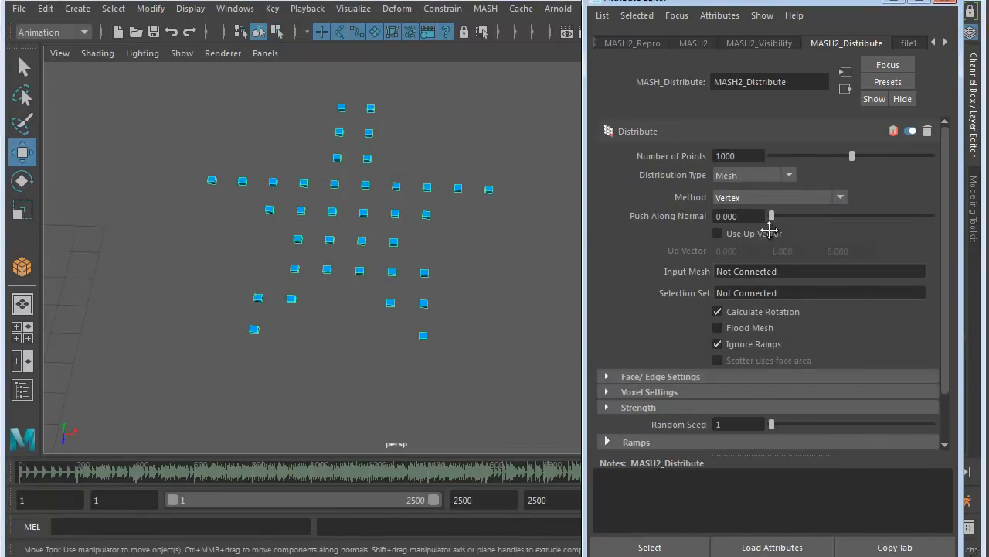
{"action": "left_click", "coordinate": [840, 197]}
{"action": "left_click", "coordinate": [742, 242]}
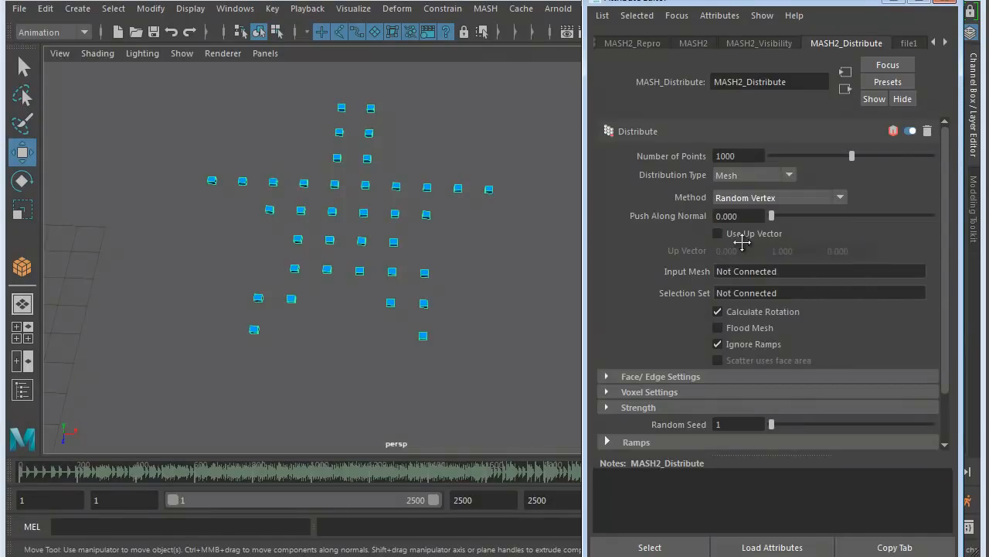
{"action": "left_click", "coordinate": [838, 198]}
{"action": "left_click", "coordinate": [750, 256]}
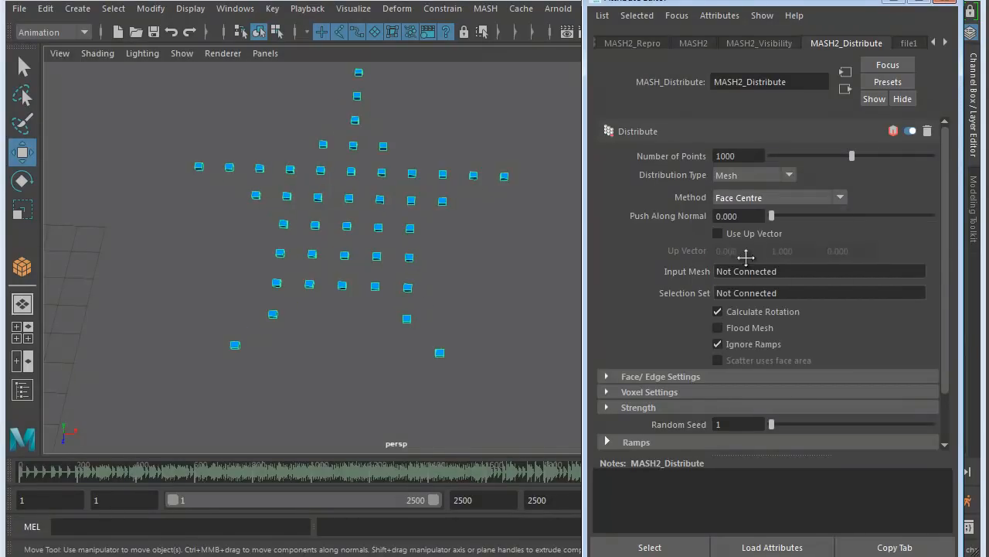
{"action": "left_click", "coordinate": [840, 198]}
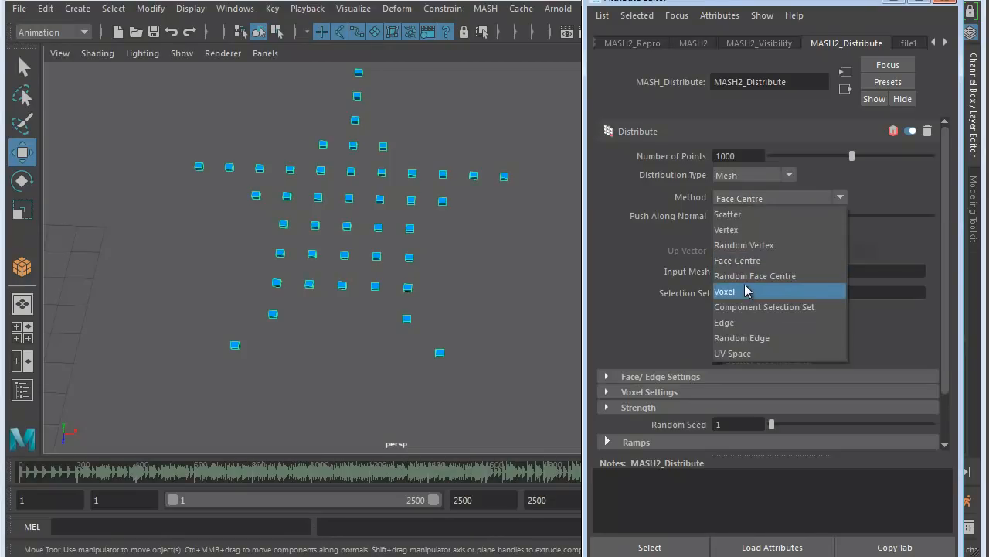
{"action": "left_click", "coordinate": [732, 325]}
{"action": "left_click_drag", "start_coordinate": [564, 327], "coordinate": [433, 321], "text": "alt"}
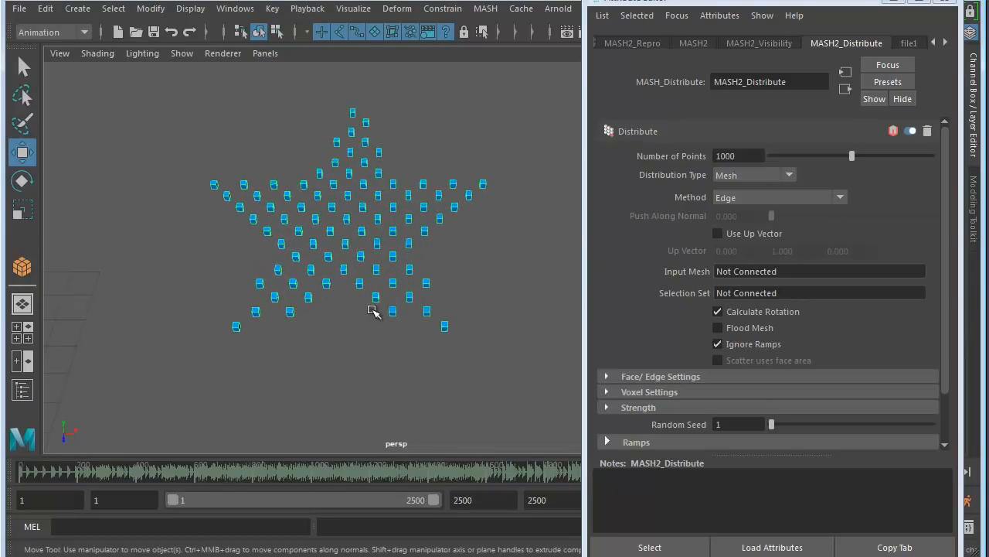
- Set the Number of Points to 1500 and return the distribution Method to Scatter
{"action": "double_click", "coordinate": [729, 156]}
{"action": "type", "text": "1500"}
{"action": "key", "text": "Return"}
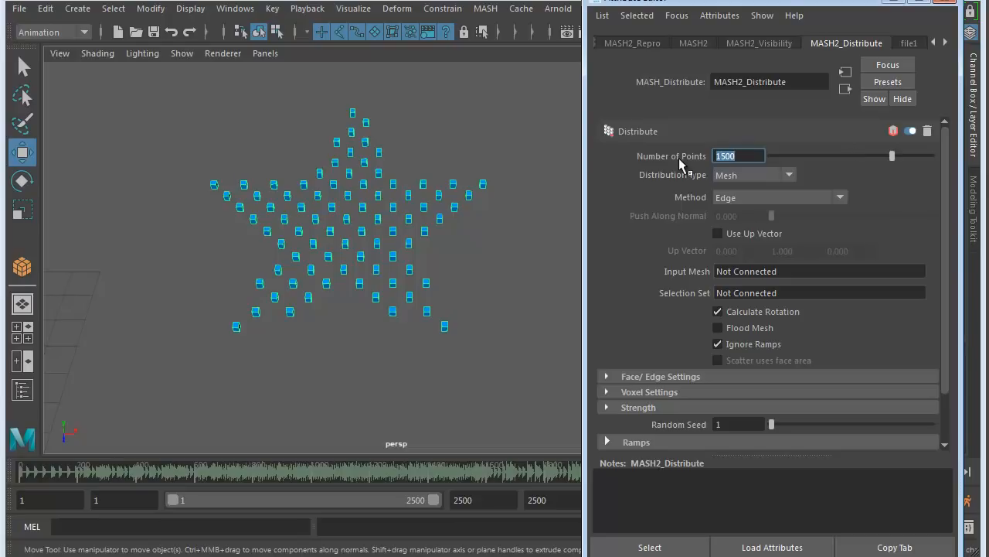
{"action": "left_click", "coordinate": [840, 198]}
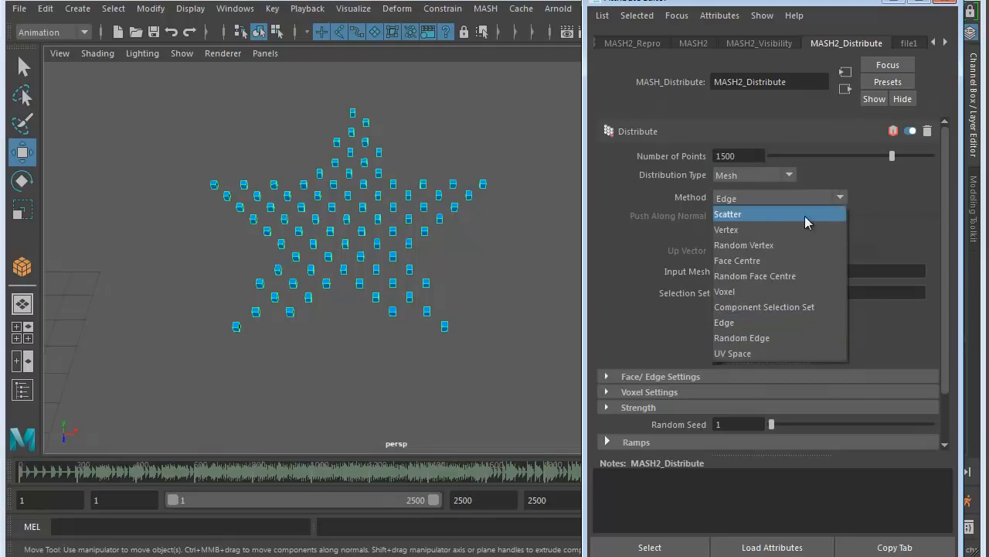
{"action": "left_click", "coordinate": [730, 216]}
{"action": "left_click_drag", "start_coordinate": [375, 287], "coordinate": [298, 317], "text": "alt"}
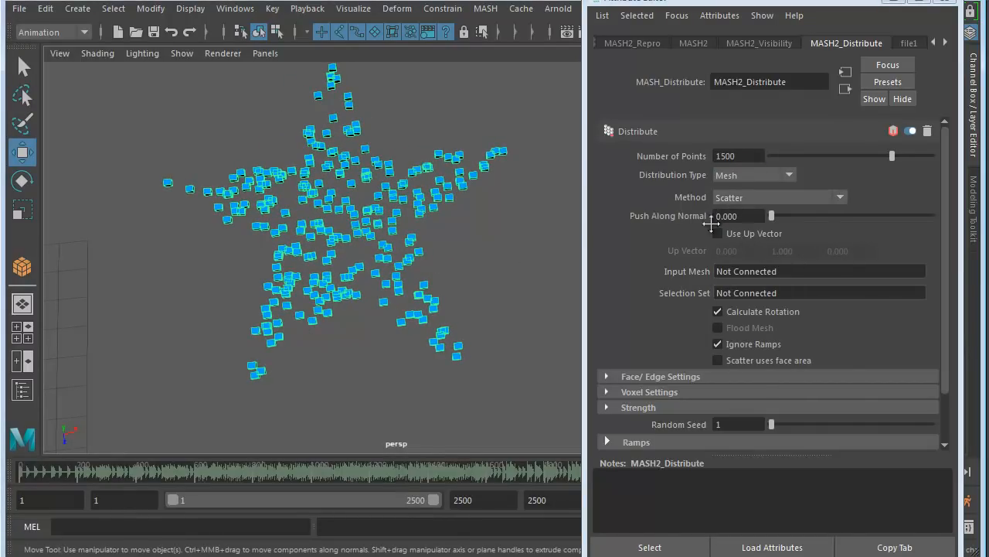
- Set the Number of Points of MASH2_Distribute to 5000
{"action": "left_click", "coordinate": [753, 156]}
{"action": "key", "text": "shift+Left"}
{"action": "key", "text": "shift+Left"}
{"action": "key", "text": "shift+Left"}
{"action": "key", "text": "shift+Left"}
{"action": "type", "text": "5000"}
{"action": "key", "text": "Return"}
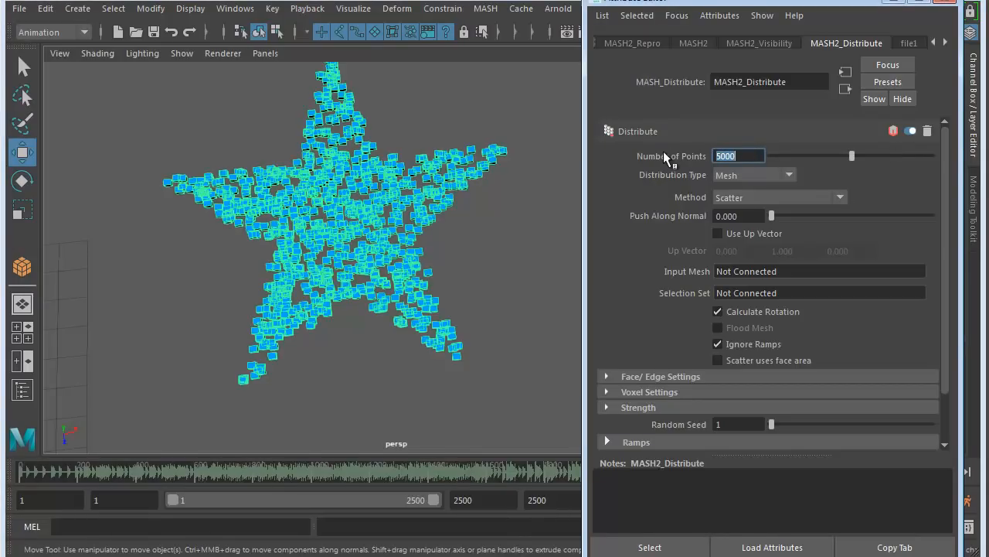
- Examine the star of blue cubes from several angles and distances with the Attribute Editor closed
{"action": "left_click_drag", "start_coordinate": [344, 272], "coordinate": [368, 263], "text": "alt"}
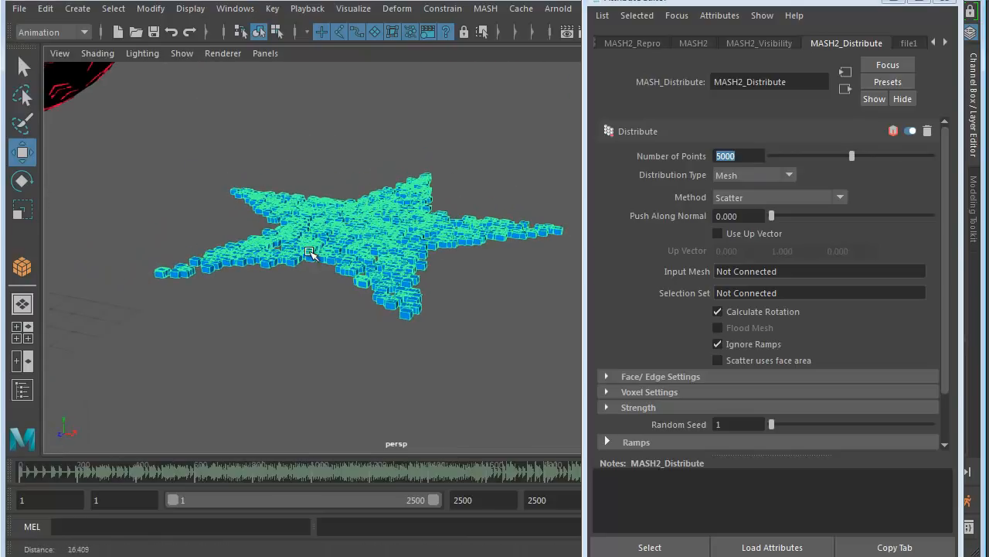
{"action": "left_click", "coordinate": [945, 3]}
{"action": "left_click", "coordinate": [520, 303]}
{"action": "right_click_drag", "start_coordinate": [521, 303], "coordinate": [552, 312], "text": "alt"}
{"action": "left_click_drag", "start_coordinate": [551, 312], "coordinate": [506, 273], "text": "alt"}
{"action": "left_click", "coordinate": [415, 278]}
{"action": "left_click_drag", "start_coordinate": [541, 322], "coordinate": [486, 344], "text": "alt"}
{"action": "left_click", "coordinate": [495, 375]}
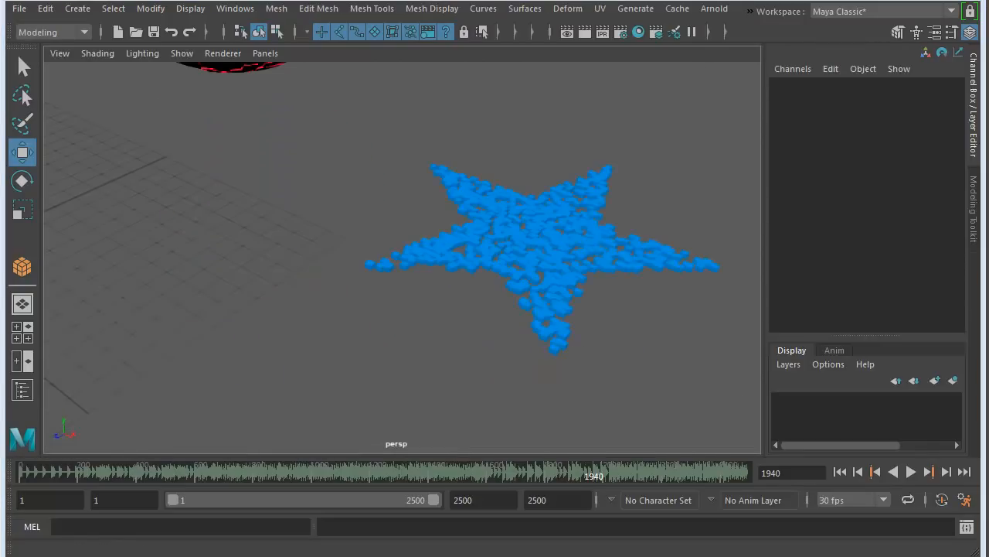
{"action": "left_click_drag", "start_coordinate": [559, 360], "coordinate": [540, 351], "text": "alt"}
{"action": "left_click", "coordinate": [501, 316]}
{"action": "right_click_drag", "start_coordinate": [540, 351], "coordinate": [499, 284], "text": "alt"}
{"action": "middle_click_drag", "start_coordinate": [499, 285], "coordinate": [486, 347], "text": "alt"}
{"action": "left_click_drag", "start_coordinate": [487, 347], "coordinate": [495, 344], "text": "alt"}
{"action": "right_click_drag", "start_coordinate": [494, 344], "coordinate": [610, 337], "text": "alt"}
{"action": "middle_click_drag", "start_coordinate": [610, 337], "coordinate": [608, 216], "text": "alt"}
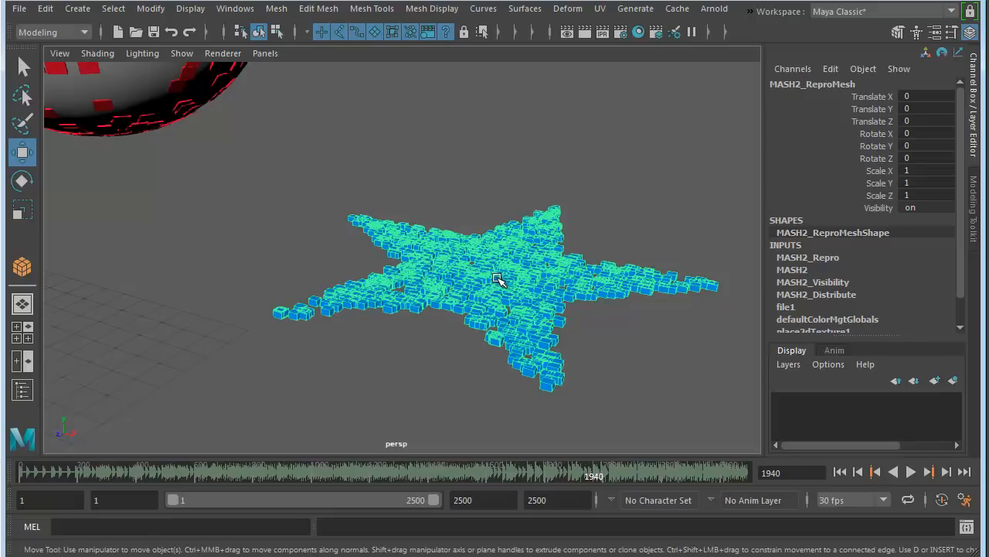
- Add an Audio node to the MASH2 network
{"action": "key", "text": "ctrl+a"}
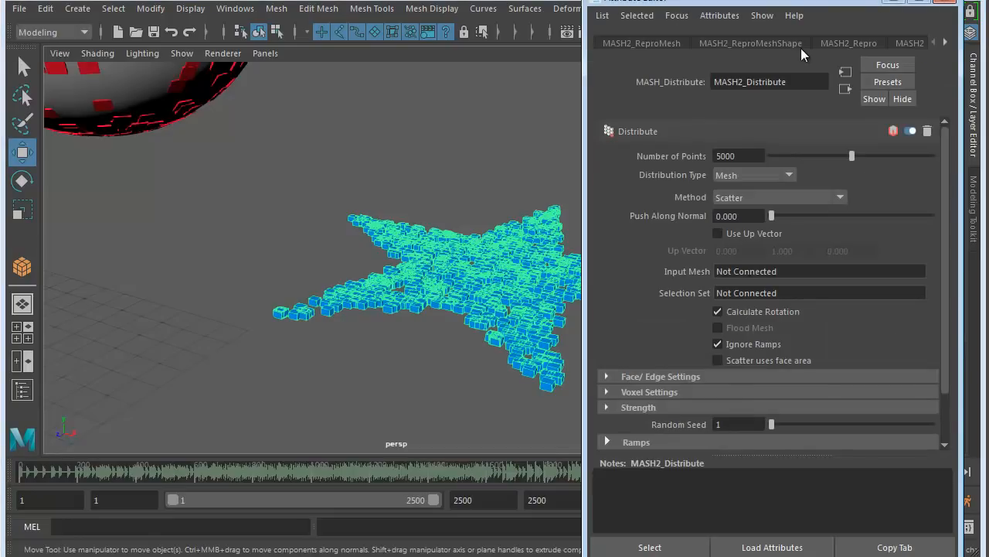
{"action": "left_click", "coordinate": [946, 41]}
{"action": "left_click", "coordinate": [946, 41]}
{"action": "left_click", "coordinate": [946, 41]}
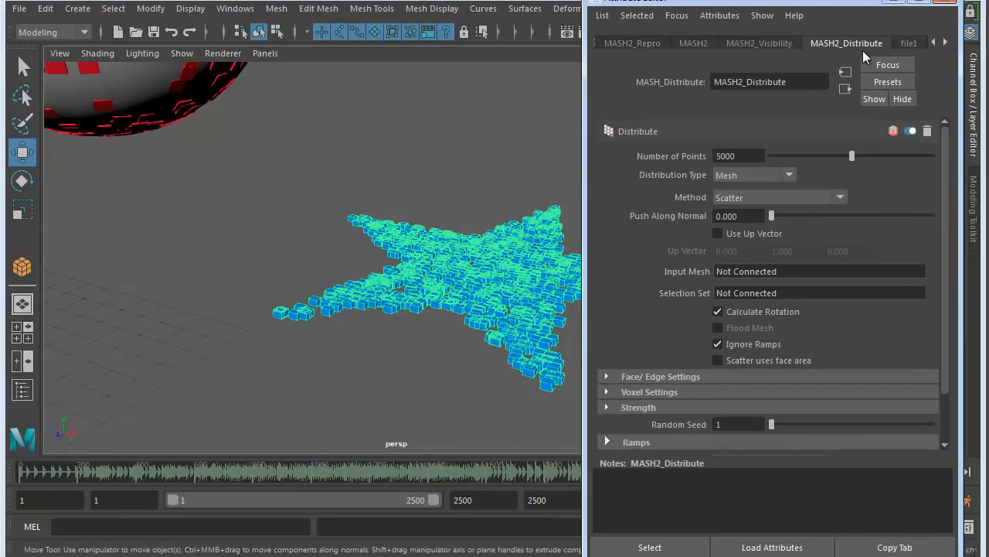
{"action": "left_click", "coordinate": [946, 43]}
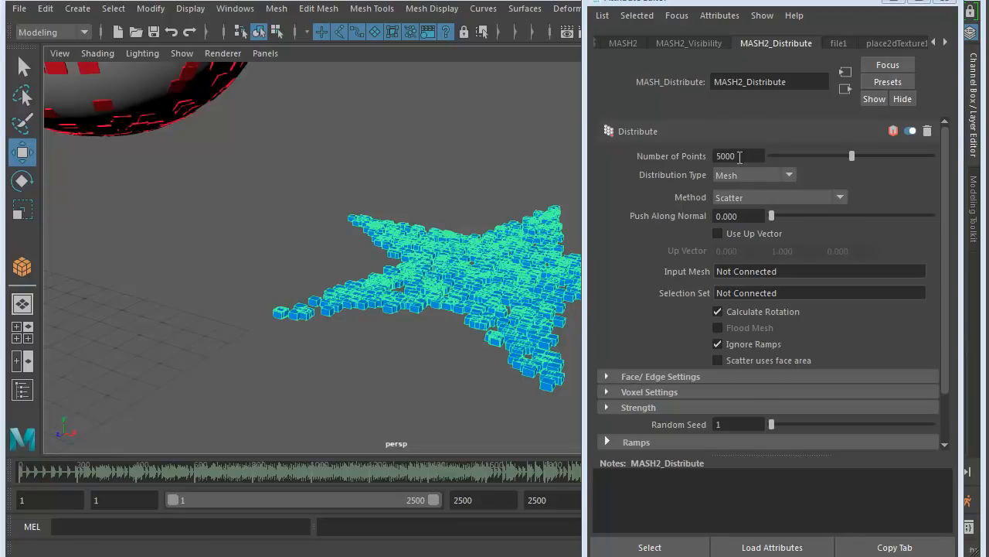
{"action": "left_click", "coordinate": [623, 43]}
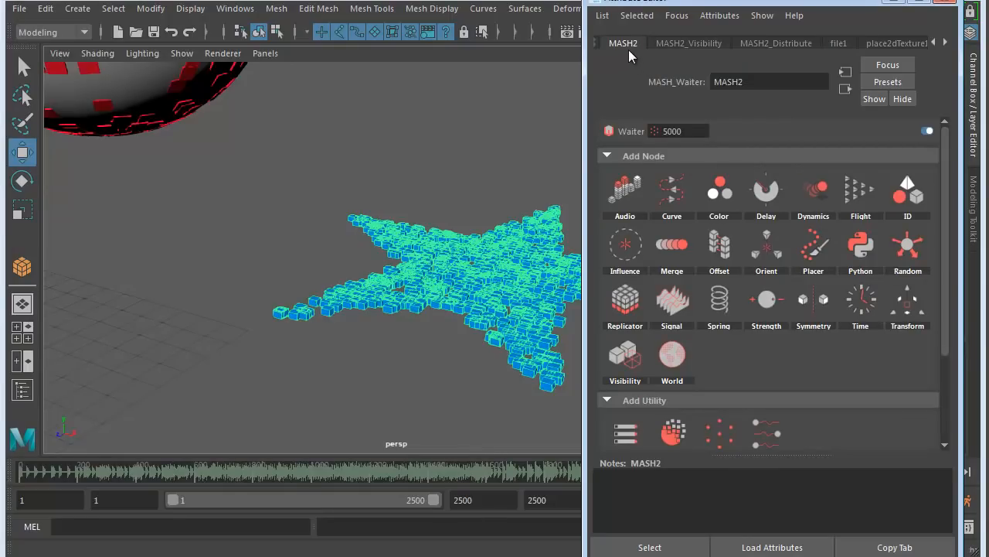
{"action": "left_click", "coordinate": [622, 192]}
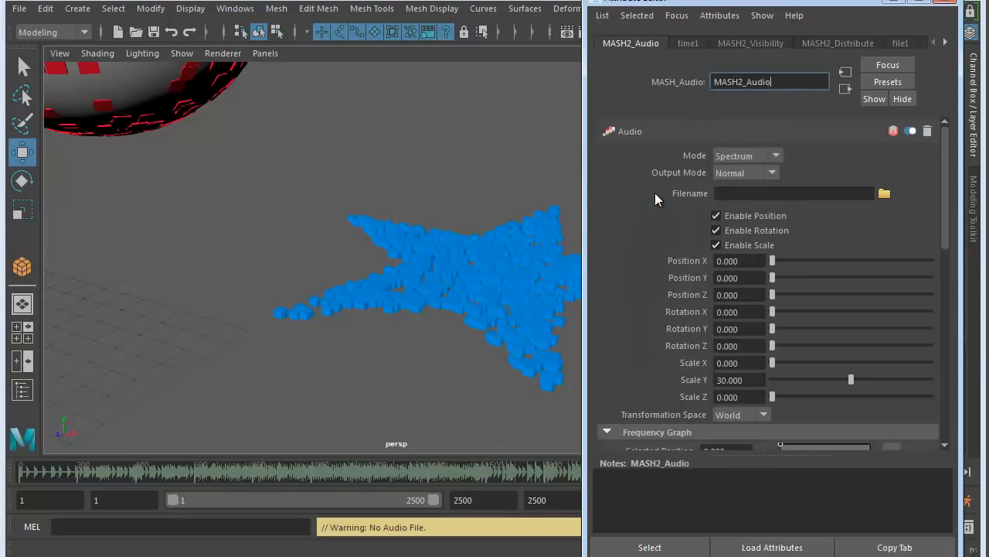
- Load Music_sample_02.wav as the audio file of MASH2_Audio
{"action": "left_click", "coordinate": [883, 195]}
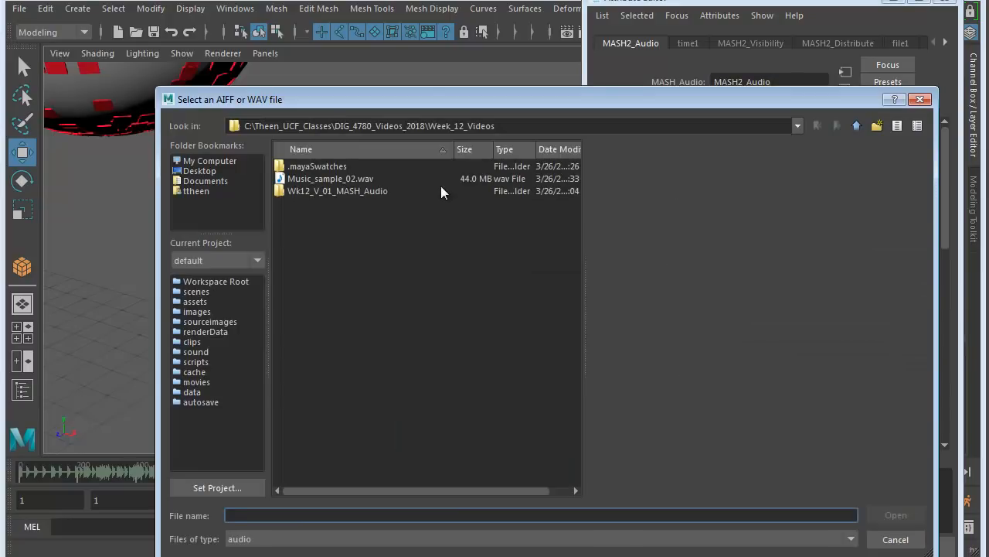
{"action": "left_click", "coordinate": [354, 178]}
{"action": "left_click", "coordinate": [895, 516]}
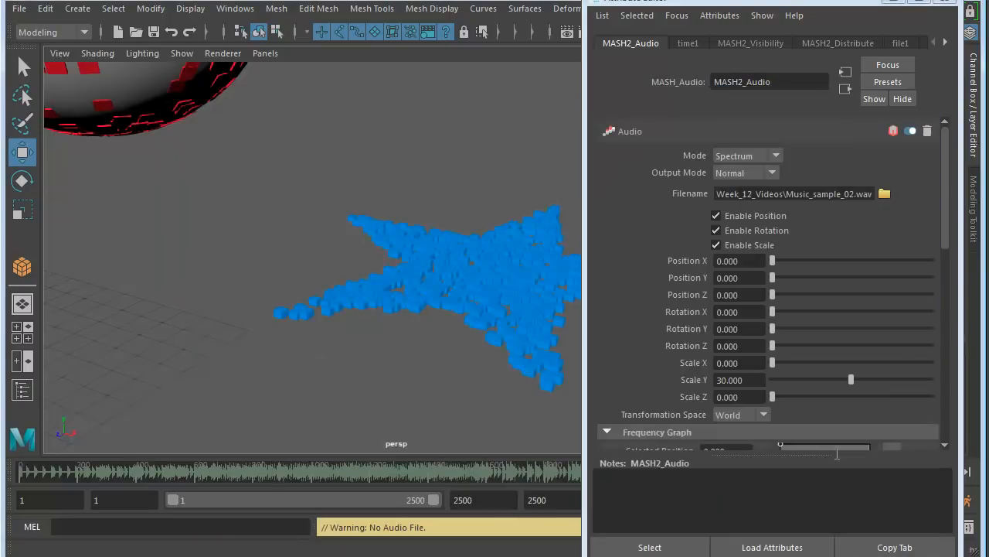
- Play the animation with the star of cubes in view and the Attribute Editor moved clear of the playback controls
{"action": "left_click_drag", "start_coordinate": [437, 372], "coordinate": [469, 318], "text": "alt"}
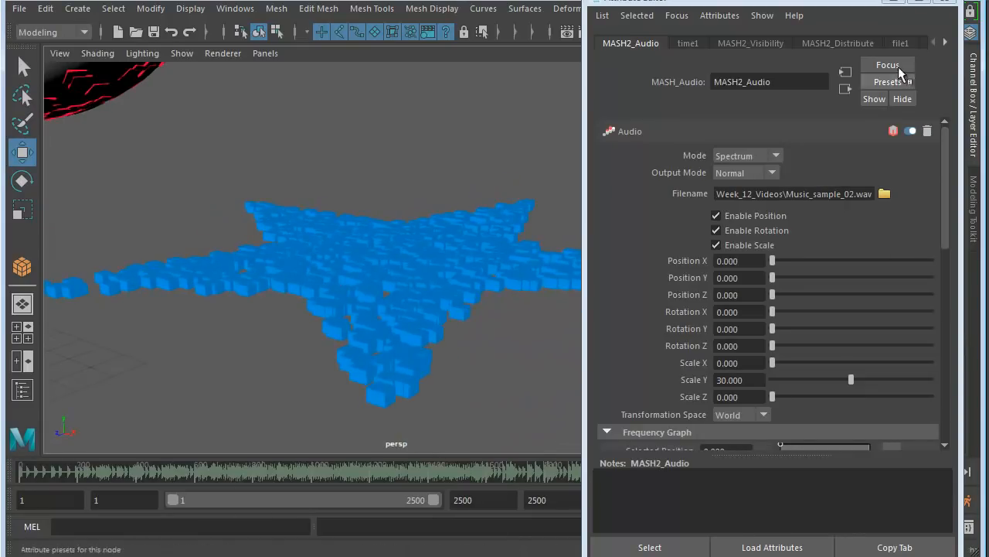
{"action": "left_click_drag", "start_coordinate": [853, 4], "coordinate": [769, 3]}
{"action": "left_click_drag", "start_coordinate": [347, 181], "coordinate": [269, 197], "text": "alt"}
{"action": "left_click", "coordinate": [911, 472]}
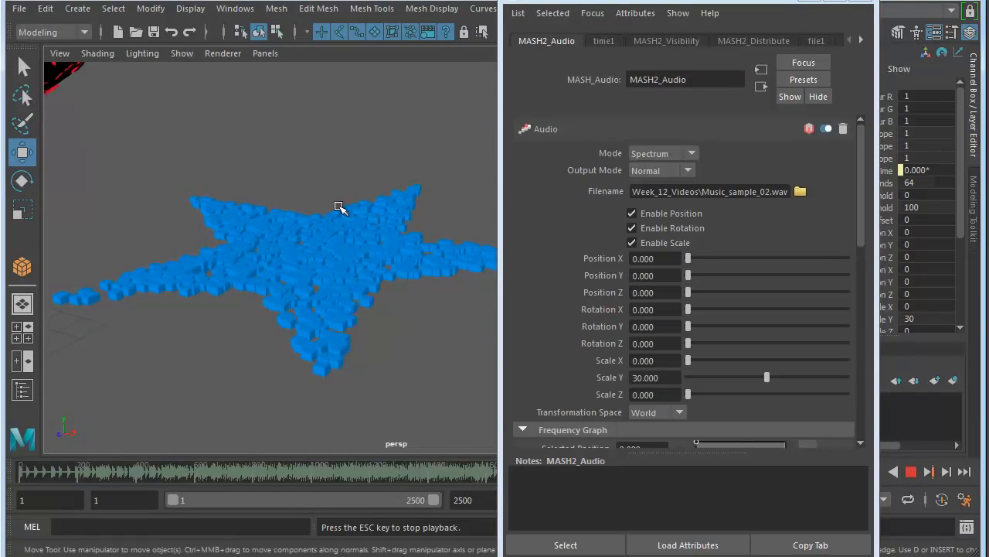
- Try a Scale Y of 100 on MASH2_Audio while the animation plays
{"action": "scroll", "coordinate": [735, 340], "scroll_direction": "down", "scroll_amount": 3}
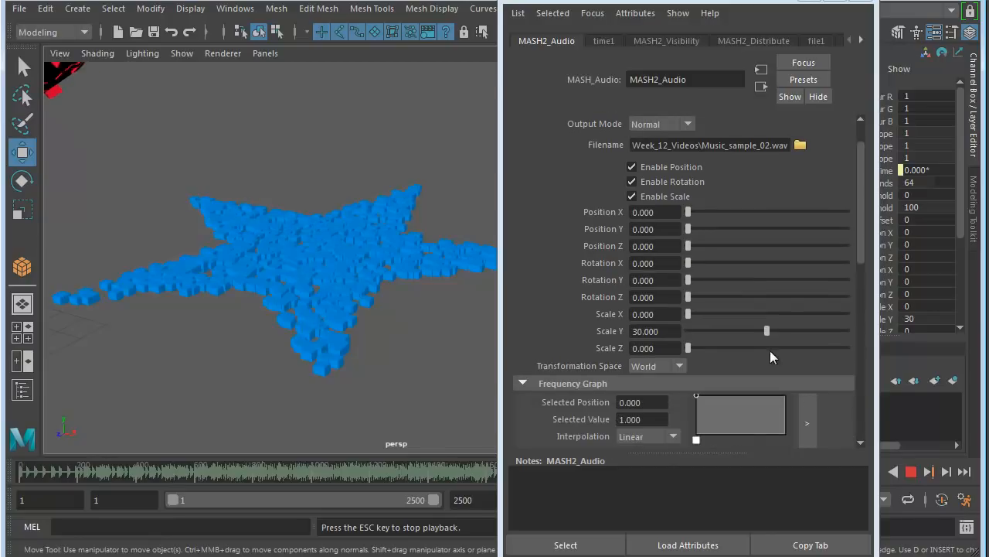
{"action": "left_click_drag", "start_coordinate": [770, 329], "coordinate": [842, 331]}
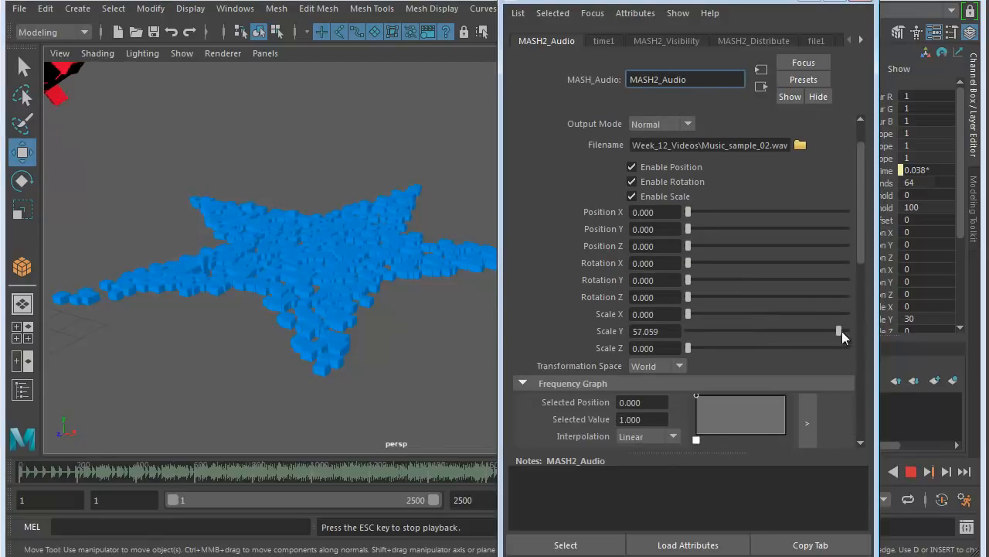
{"action": "left_click", "coordinate": [668, 331]}
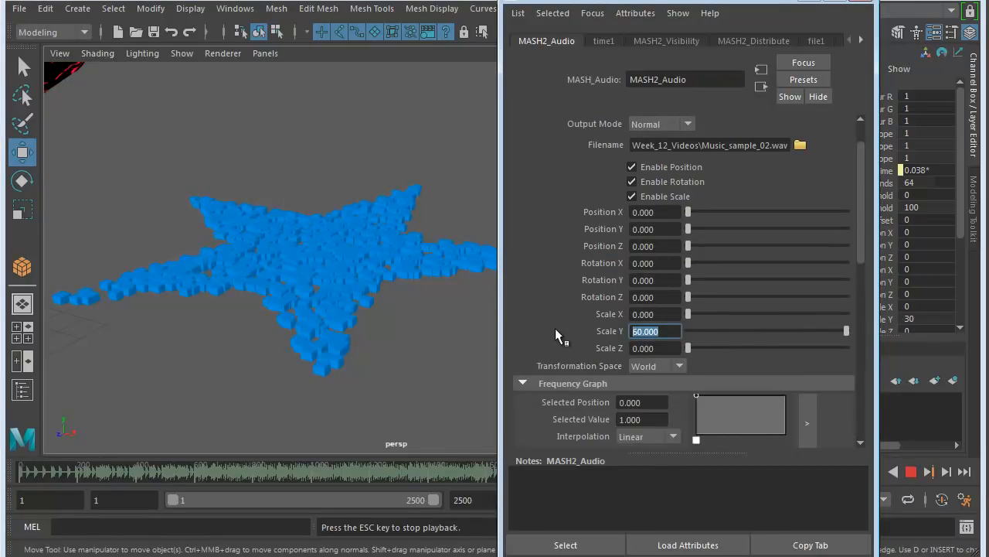
{"action": "type", "text": "100"}
{"action": "key", "text": "Return"}
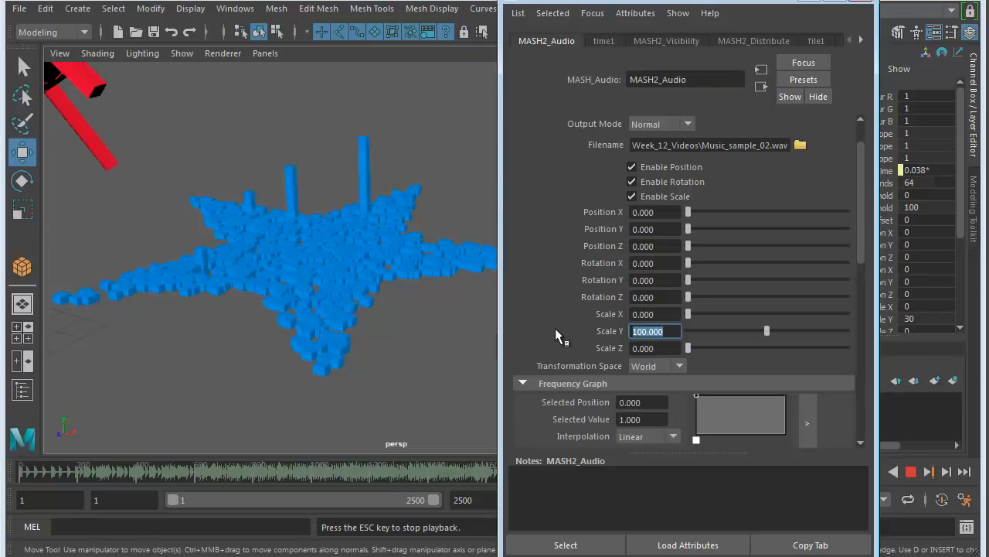
- Try a Strength of 10 on MASH2_Audio and settle on 5
{"action": "scroll", "coordinate": [711, 261], "scroll_direction": "down", "scroll_amount": 4}
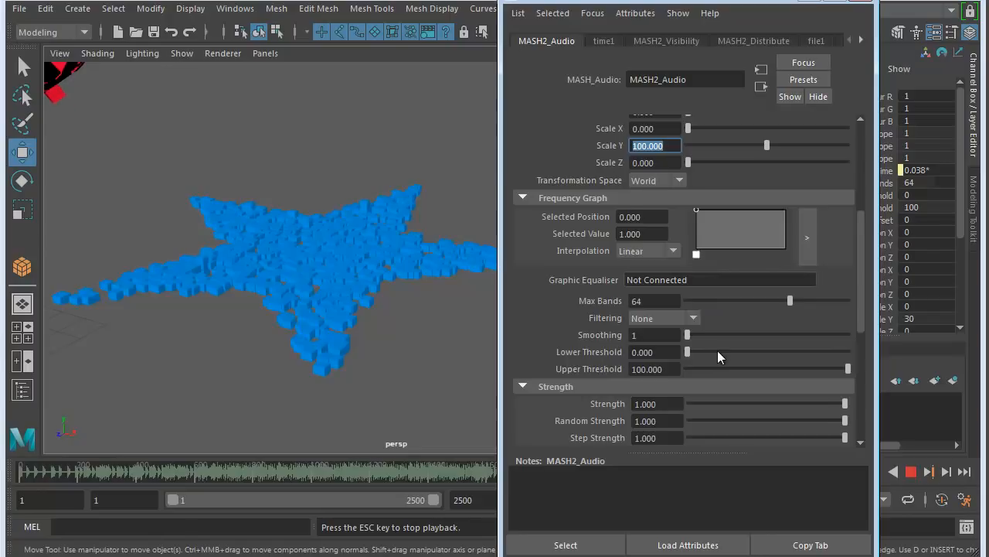
{"action": "scroll", "coordinate": [663, 325], "scroll_direction": "down", "scroll_amount": 1}
{"action": "scroll", "coordinate": [663, 348], "scroll_direction": "down", "scroll_amount": 1}
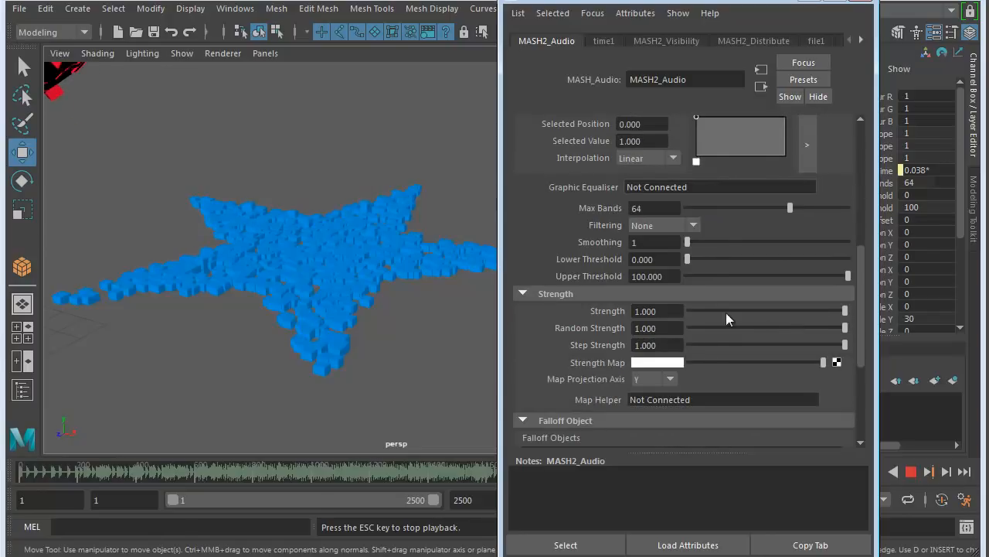
{"action": "type", "text": "10"}
{"action": "key", "text": "Return"}
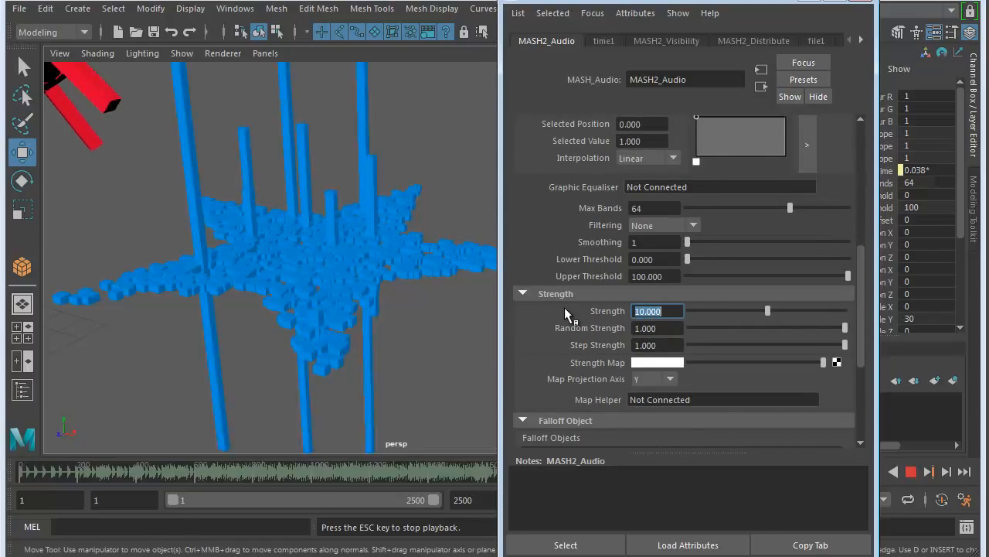
{"action": "left_click", "coordinate": [673, 313]}
{"action": "left_click_drag", "start_coordinate": [605, 312], "coordinate": [585, 311]}
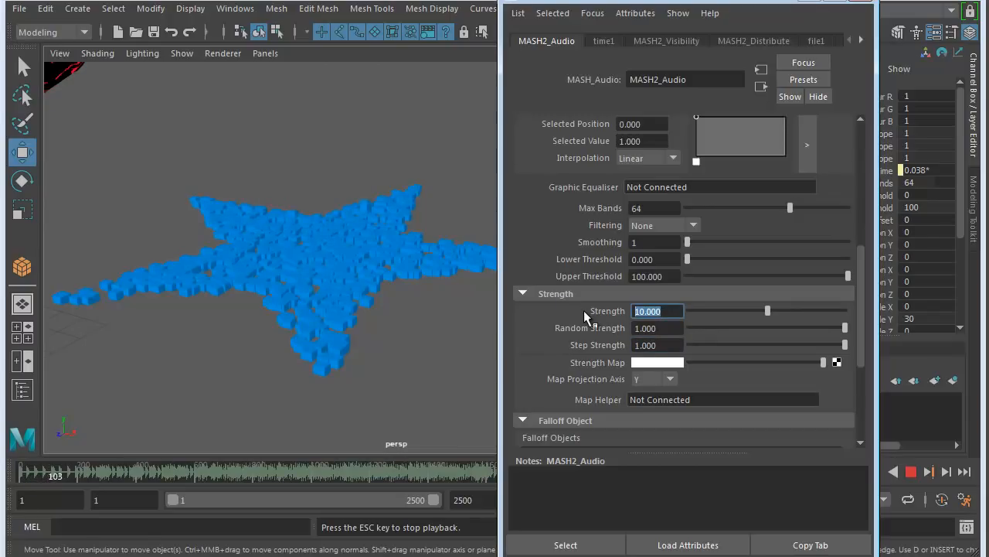
{"action": "type", "text": "5"}
{"action": "key", "text": "Return"}
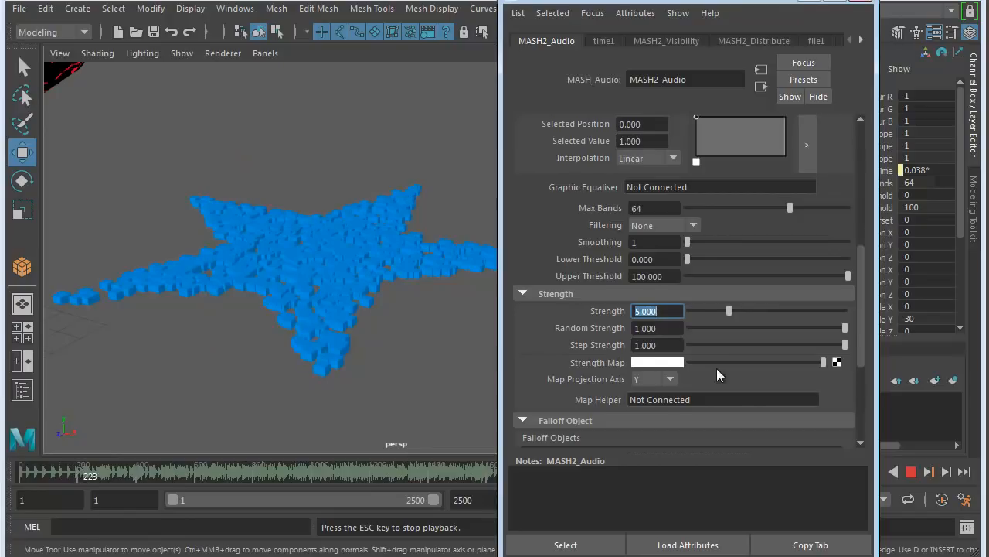
- Stop playback and connect the Billboard from the Outliner as the Map Helper of MASH2_Audio
{"action": "scroll", "coordinate": [733, 373], "scroll_direction": "down", "scroll_amount": 5}
{"action": "scroll", "coordinate": [735, 375], "scroll_direction": "down", "scroll_amount": 2}
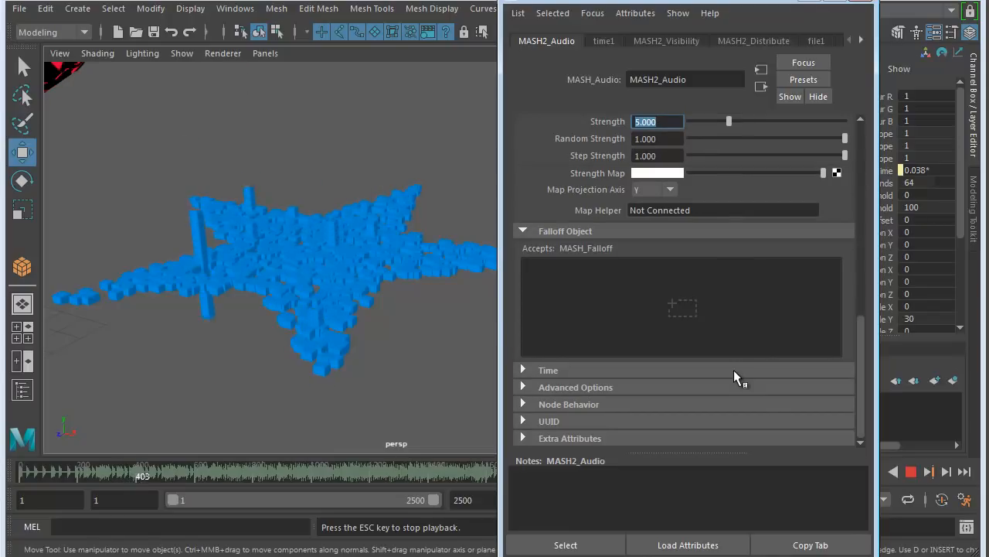
{"action": "left_click", "coordinate": [912, 472]}
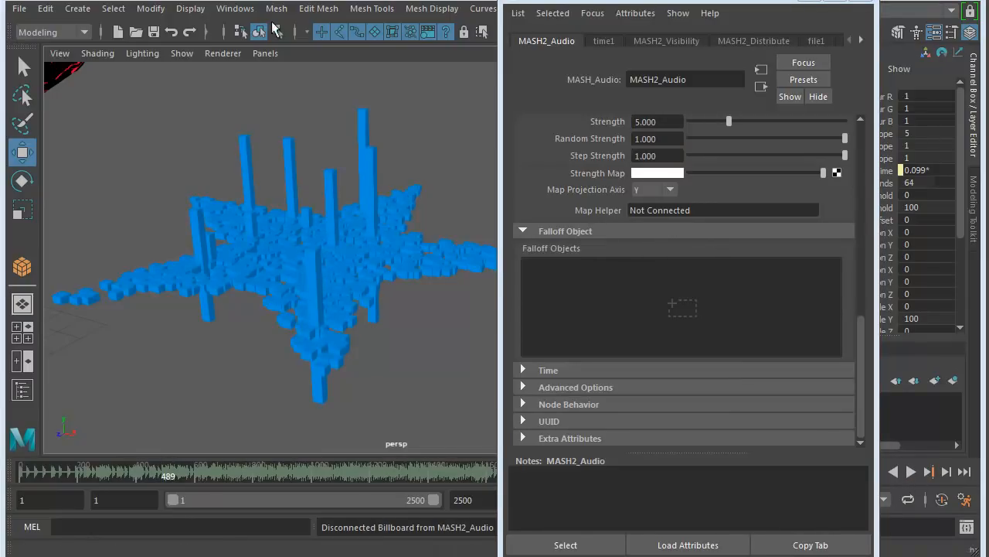
{"action": "left_click", "coordinate": [235, 8]}
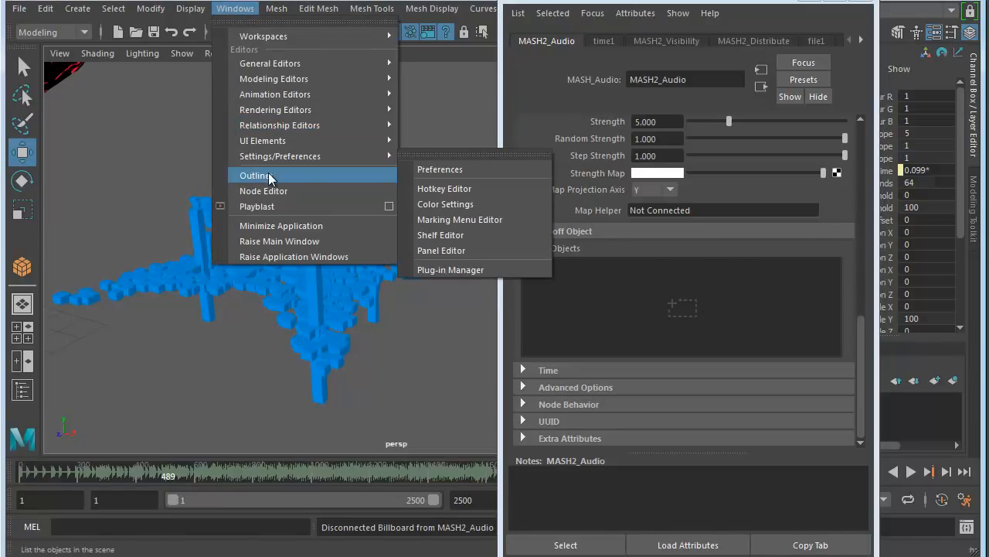
{"action": "left_click", "coordinate": [255, 175]}
{"action": "middle_click_drag", "start_coordinate": [76, 185], "coordinate": [556, 191]}
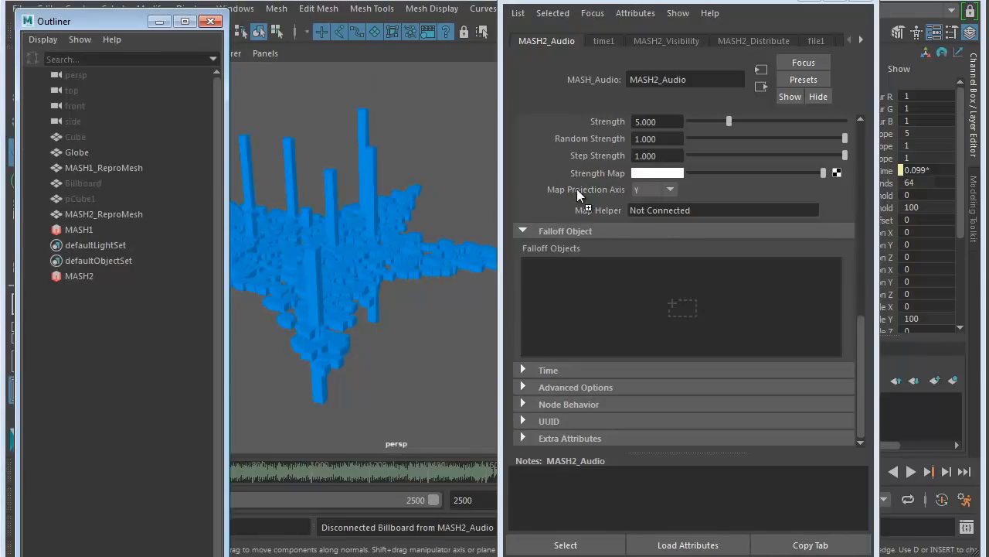
{"action": "middle_click_drag", "start_coordinate": [666, 210], "coordinate": [683, 211]}
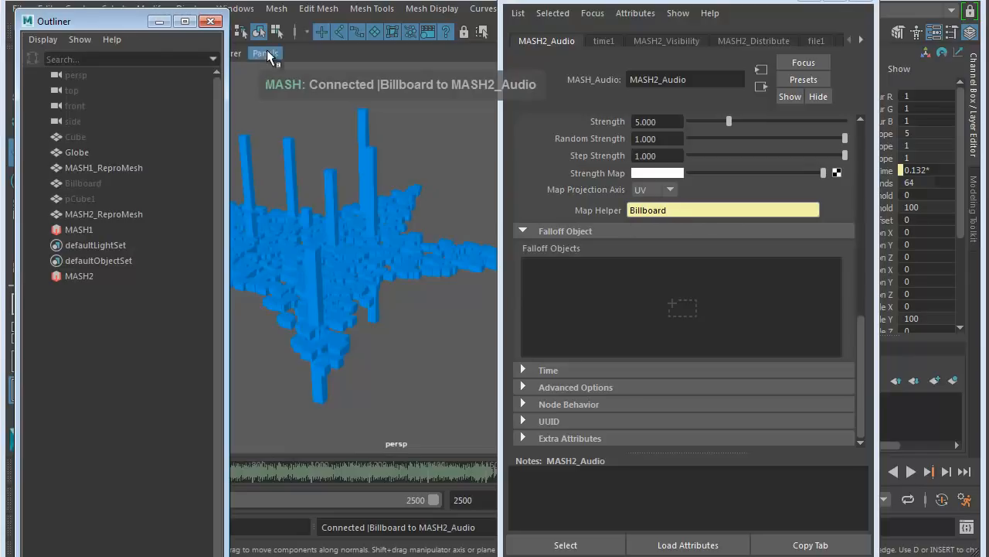
{"action": "left_click", "coordinate": [213, 26]}
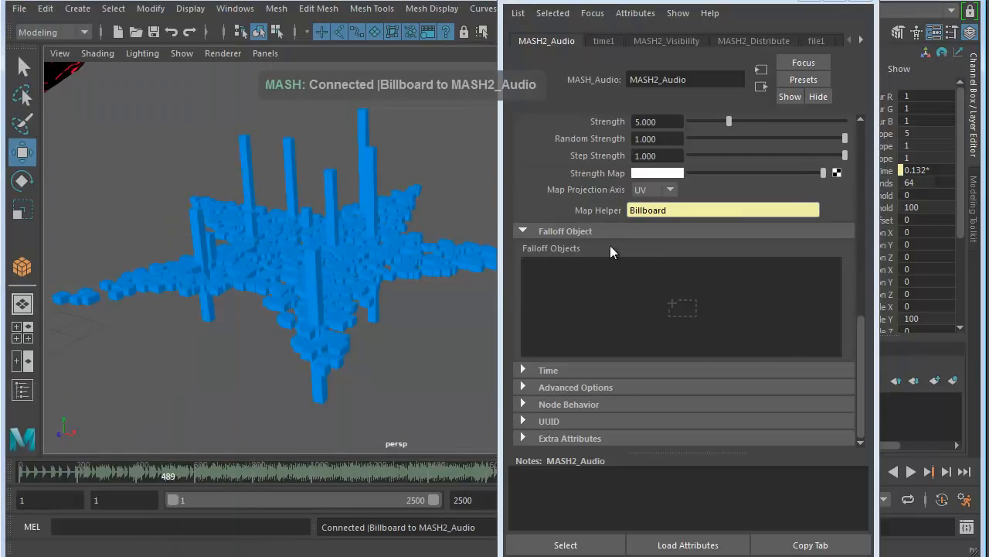
- Resume playback and set Scale Y of MASH2_Audio to 25
{"action": "scroll", "coordinate": [683, 275], "scroll_direction": "up", "scroll_amount": 10}
{"action": "scroll", "coordinate": [678, 274], "scroll_direction": "up", "scroll_amount": 2}
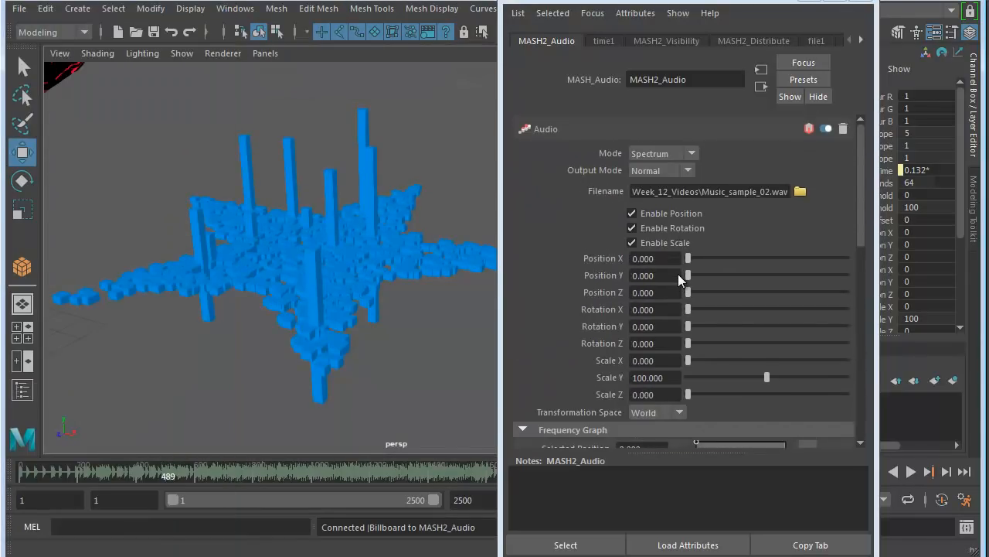
{"action": "left_click", "coordinate": [908, 471]}
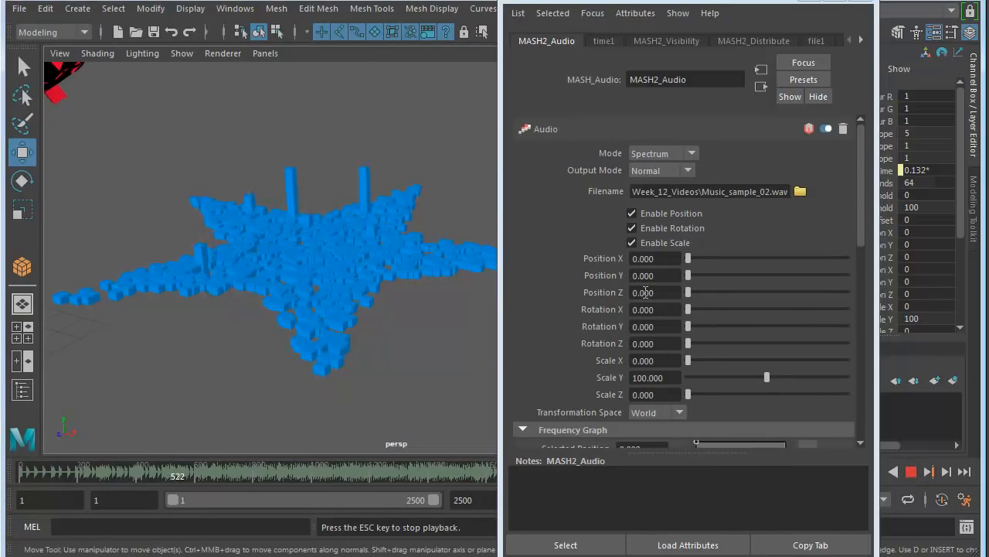
{"action": "left_click_drag", "start_coordinate": [670, 378], "coordinate": [569, 364]}
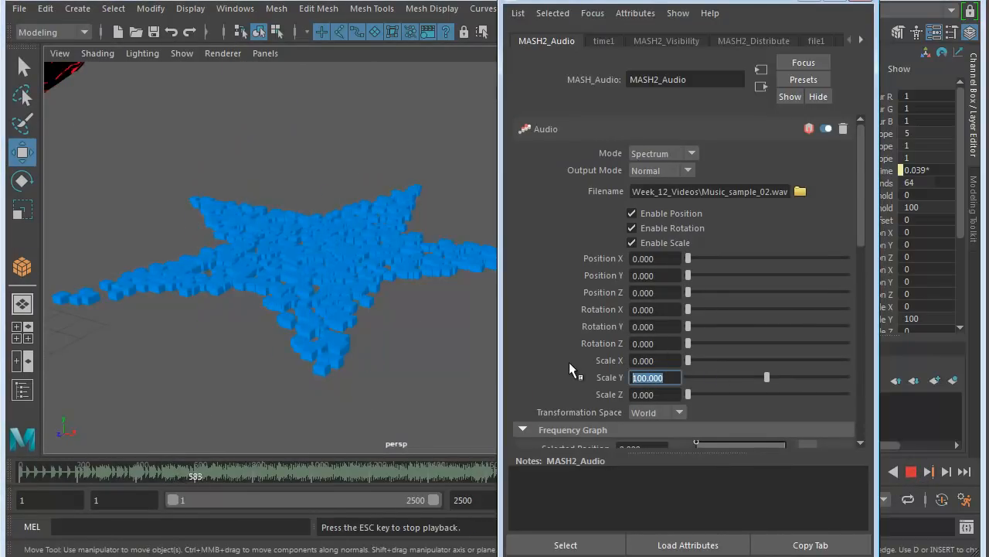
{"action": "type", "text": "25"}
{"action": "key", "text": "Return"}
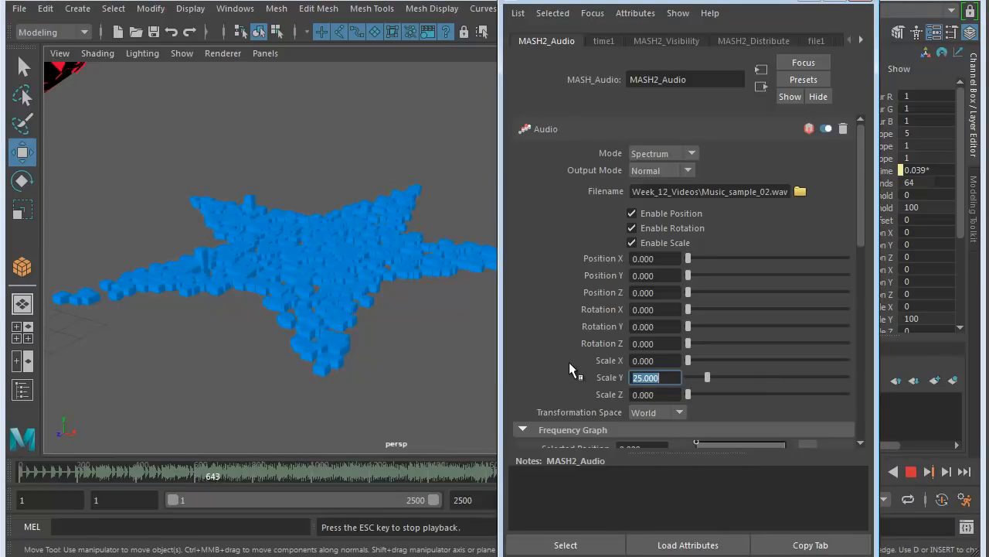
- Set Max Bands of MASH2_Audio to 100 with the star of cubes in closer view
{"action": "mouse_move", "coordinate": [353, 295]}
{"action": "left_mouse_down", "text": "alt"}
{"action": "mouse_move", "coordinate": [362, 287]}
{"action": "mouse_move", "coordinate": [348, 283]}
{"action": "left_mouse_up", "text": "alt"}
{"action": "right_click_drag", "start_coordinate": [348, 283], "coordinate": [397, 283], "text": "alt"}
{"action": "left_click_drag", "start_coordinate": [398, 283], "coordinate": [368, 294], "text": "alt"}
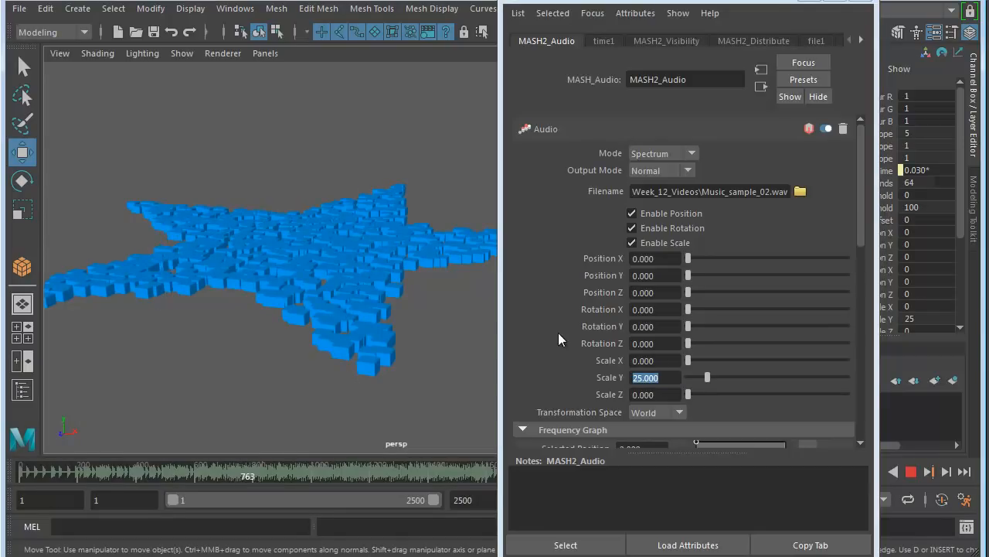
{"action": "scroll", "coordinate": [729, 307], "scroll_direction": "down", "scroll_amount": 5}
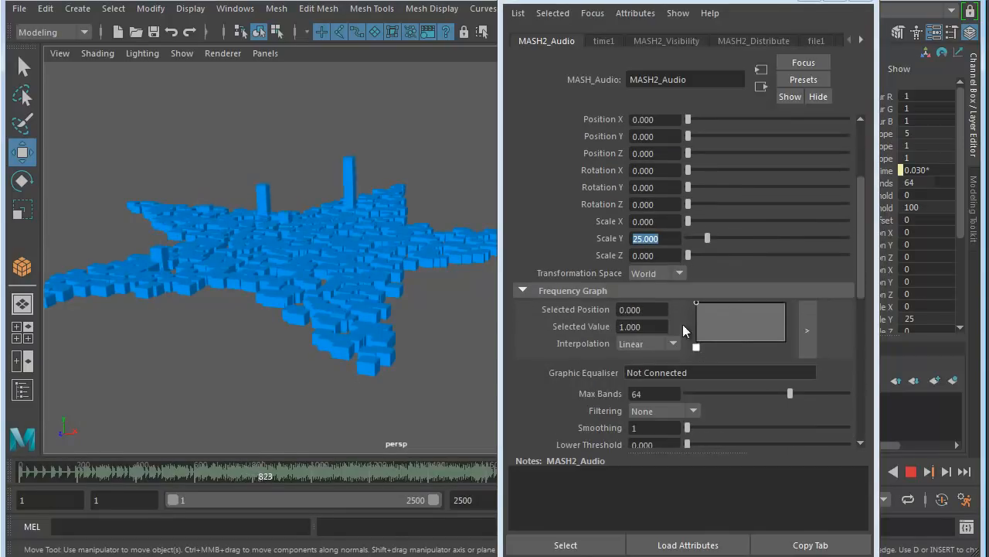
{"action": "scroll", "coordinate": [627, 335], "scroll_direction": "down", "scroll_amount": 3}
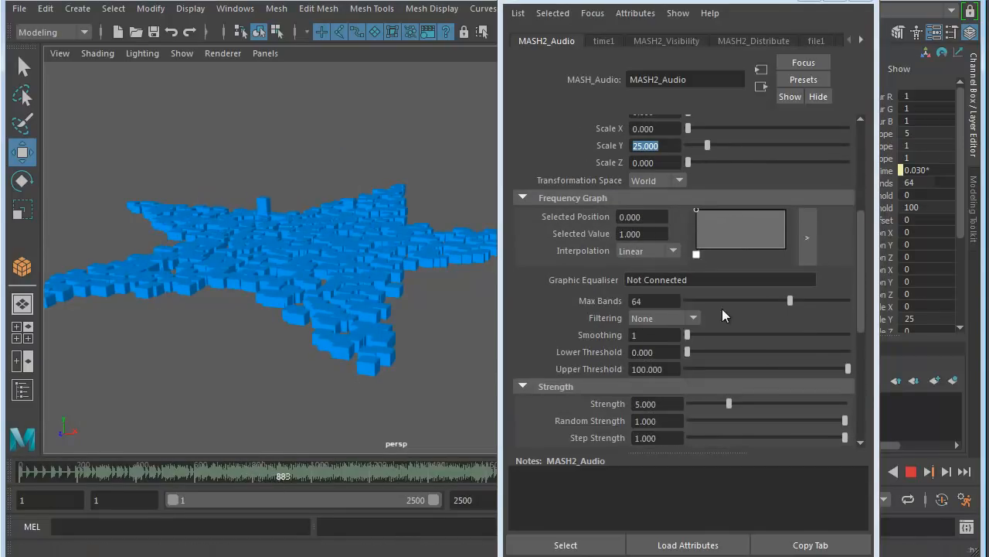
{"action": "left_click_drag", "start_coordinate": [790, 298], "coordinate": [850, 299]}
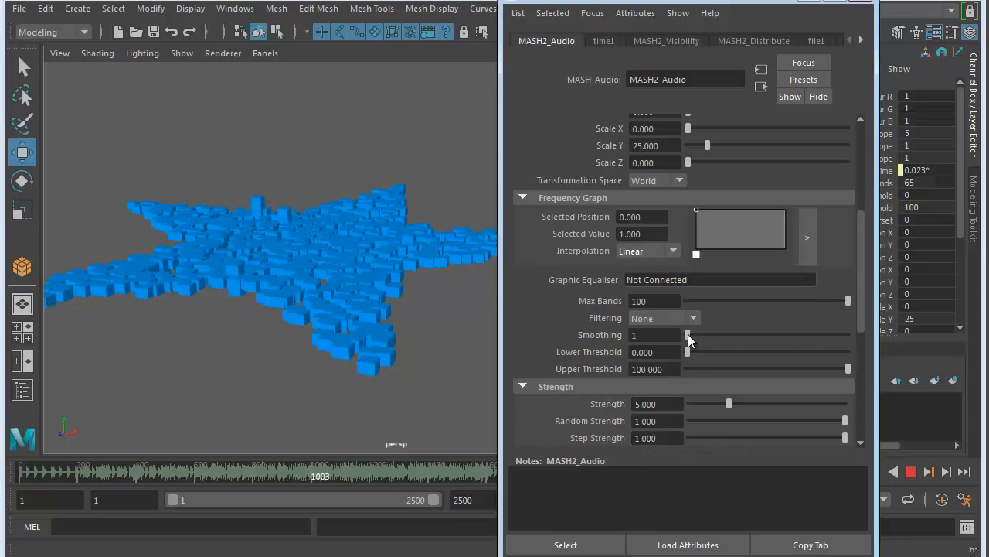
{"action": "scroll", "coordinate": [688, 334], "scroll_direction": "down", "scroll_amount": 3}
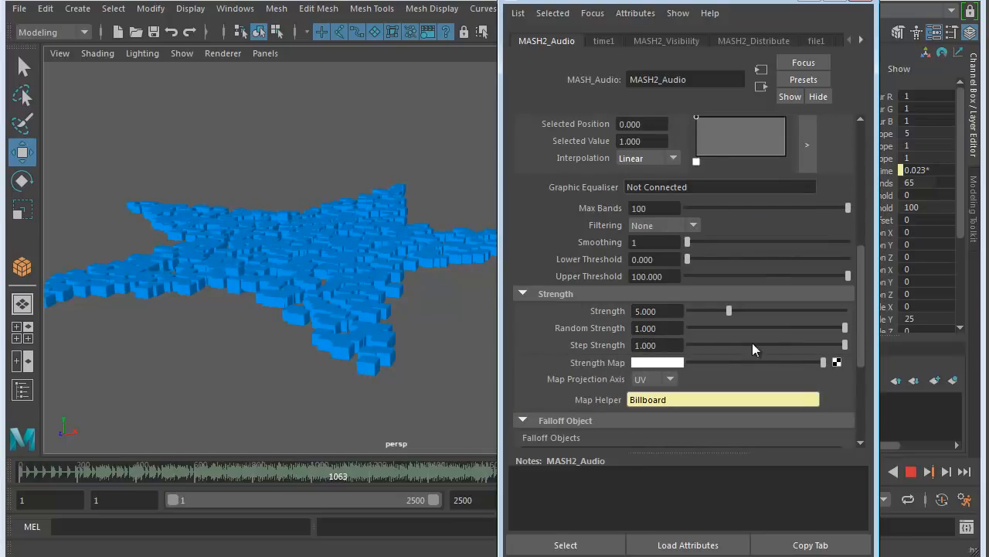
{"action": "scroll", "coordinate": [759, 351], "scroll_direction": "down", "scroll_amount": 2}
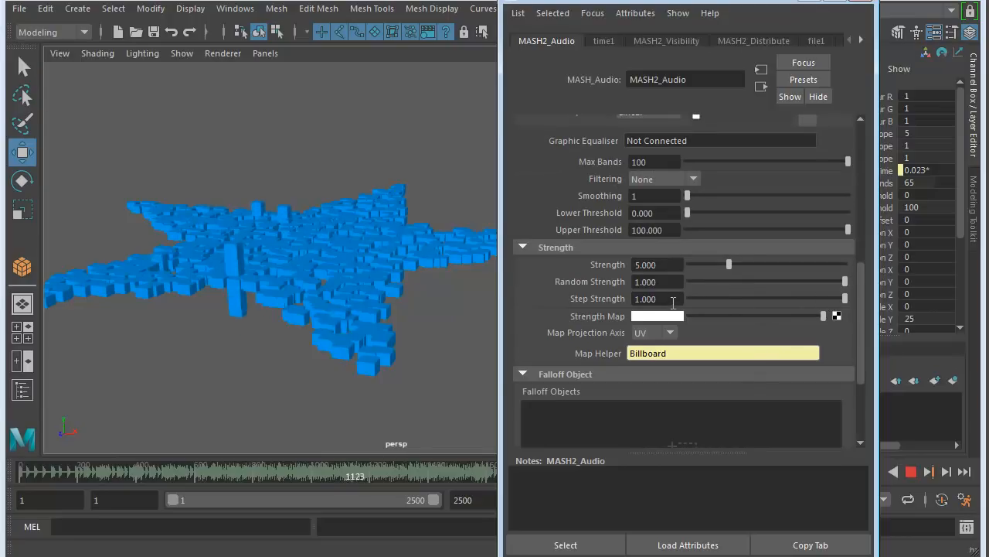
{"action": "scroll", "coordinate": [702, 338], "scroll_direction": "up", "scroll_amount": 10}
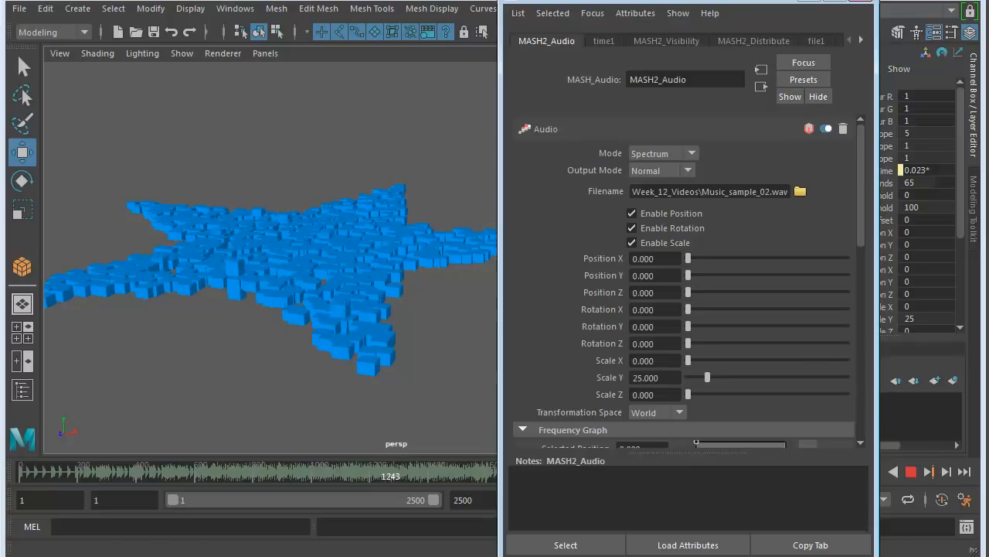
- Stop playback and close the MASH2_Audio attribute window
{"action": "left_click", "coordinate": [910, 472]}
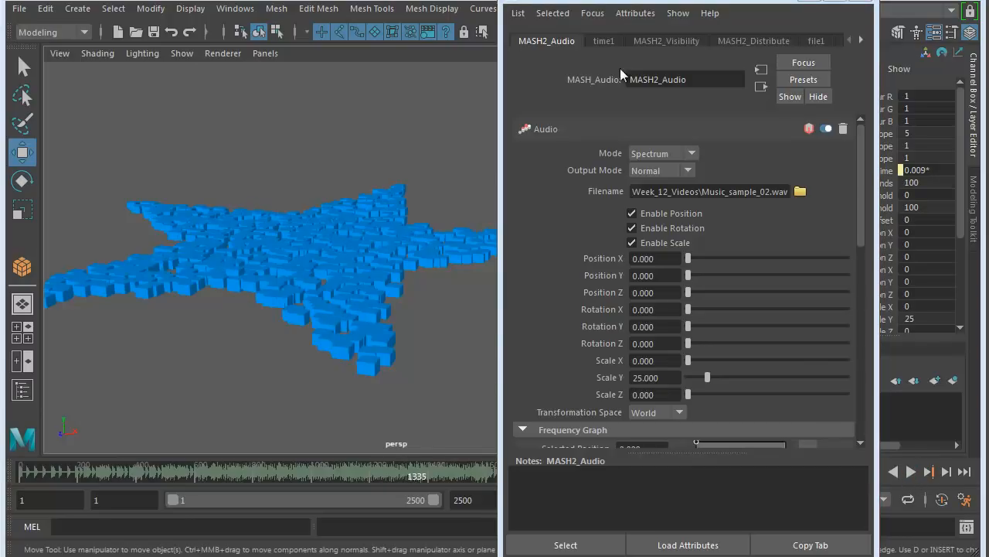
{"action": "left_click", "coordinate": [856, 2]}
{"action": "right_click_drag", "start_coordinate": [433, 267], "coordinate": [310, 261], "text": "alt"}
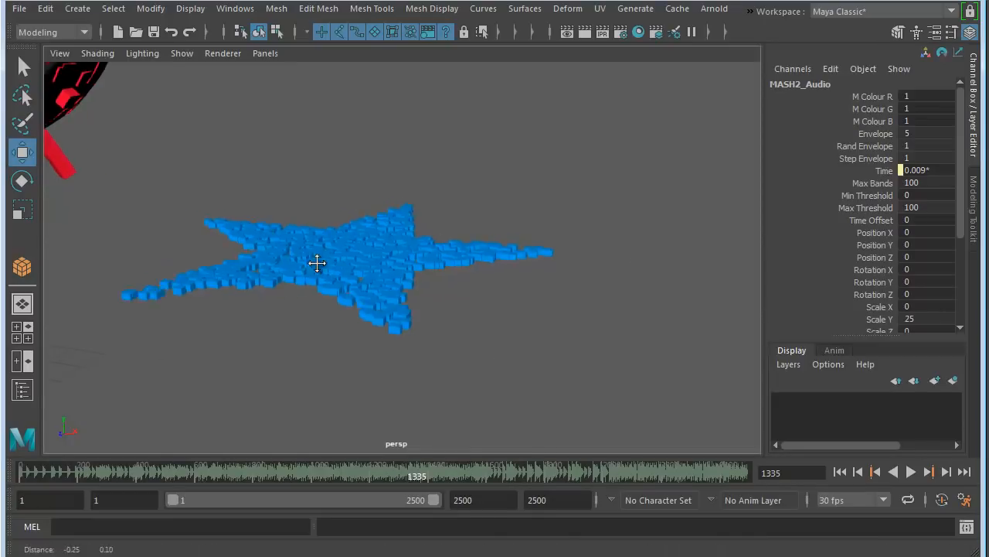
{"action": "middle_click_drag", "start_coordinate": [309, 261], "coordinate": [378, 265], "text": "alt"}
- Add a nonlinear Wave deformer to the star of blue cubes (MASH2_ReproMesh)
{"action": "left_click", "coordinate": [377, 255]}
{"action": "left_click_drag", "start_coordinate": [405, 177], "coordinate": [430, 193], "text": "alt"}
{"action": "left_click", "coordinate": [31, 32]}
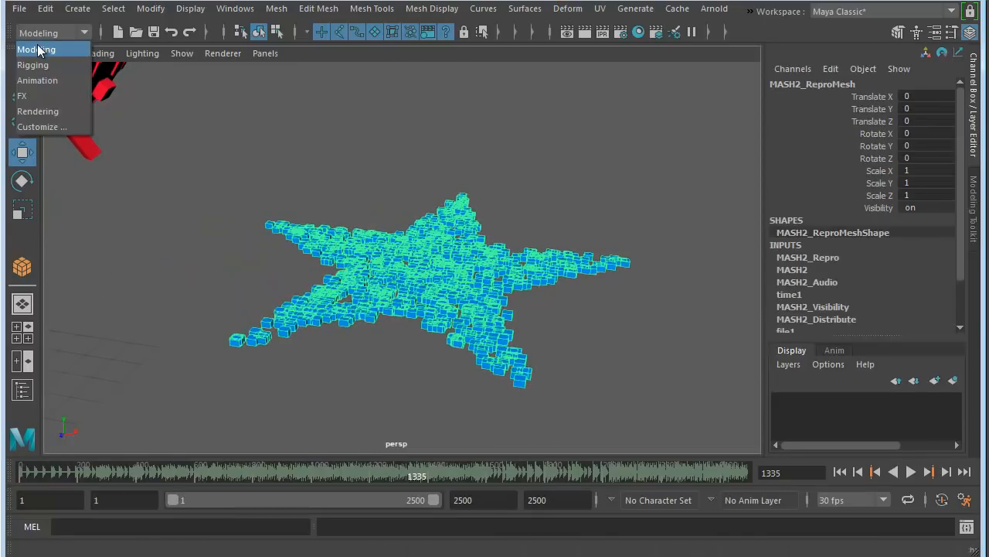
{"action": "left_click", "coordinate": [47, 49]}
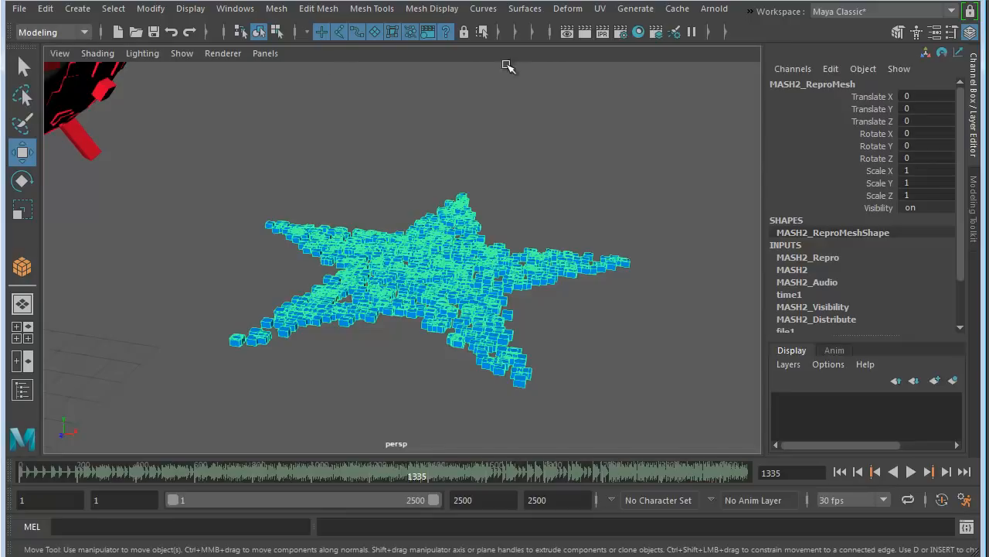
{"action": "left_click", "coordinate": [574, 11]}
{"action": "mouse_move", "coordinate": [635, 227]}
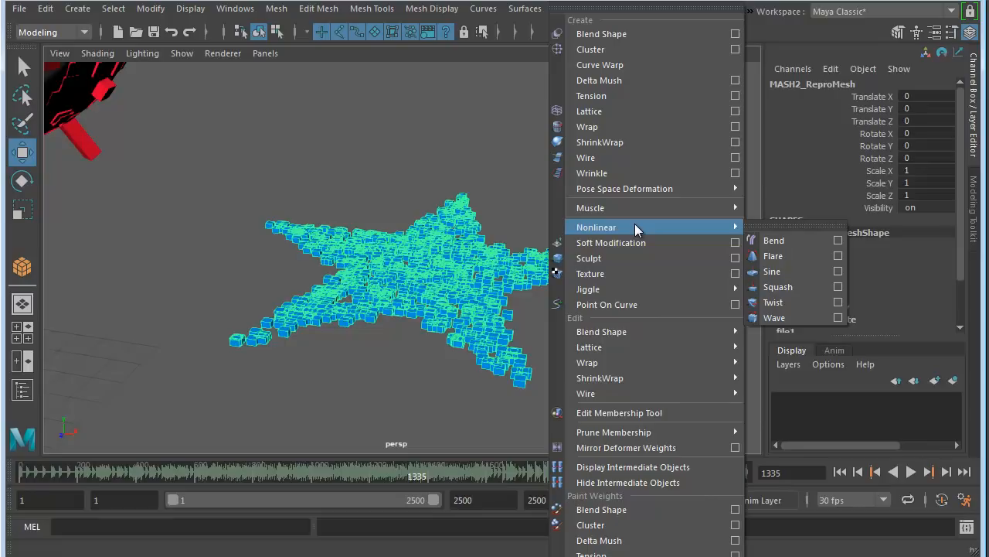
{"action": "left_click", "coordinate": [774, 318]}
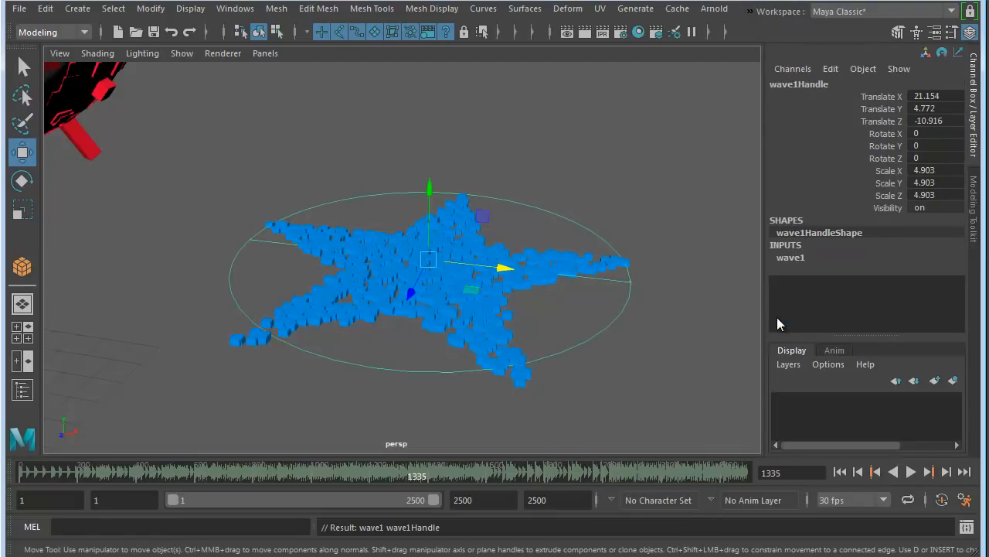
- Set the Amplitude of the wave1 deformer to 0.1
{"action": "left_click", "coordinate": [811, 258]}
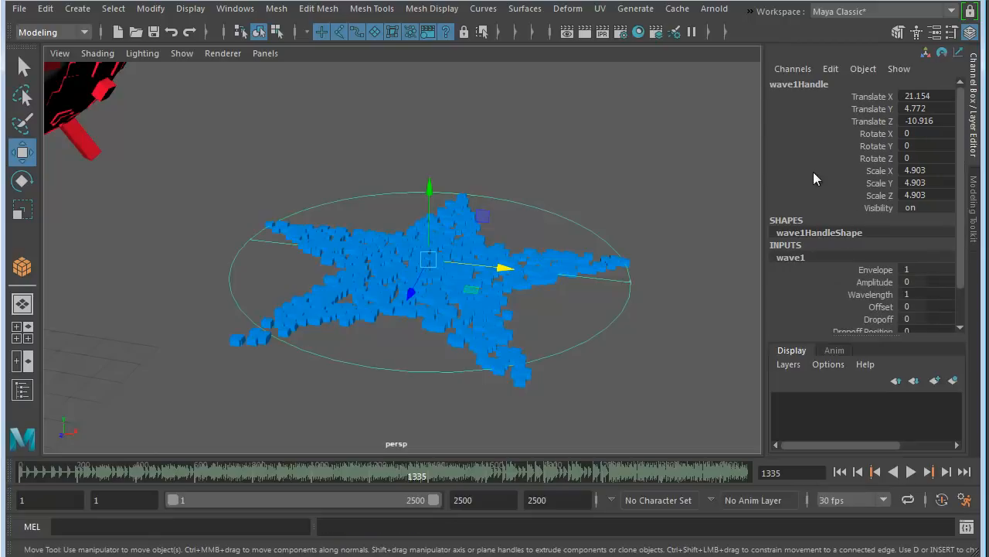
{"action": "scroll", "coordinate": [814, 284], "scroll_direction": "down", "scroll_amount": 2}
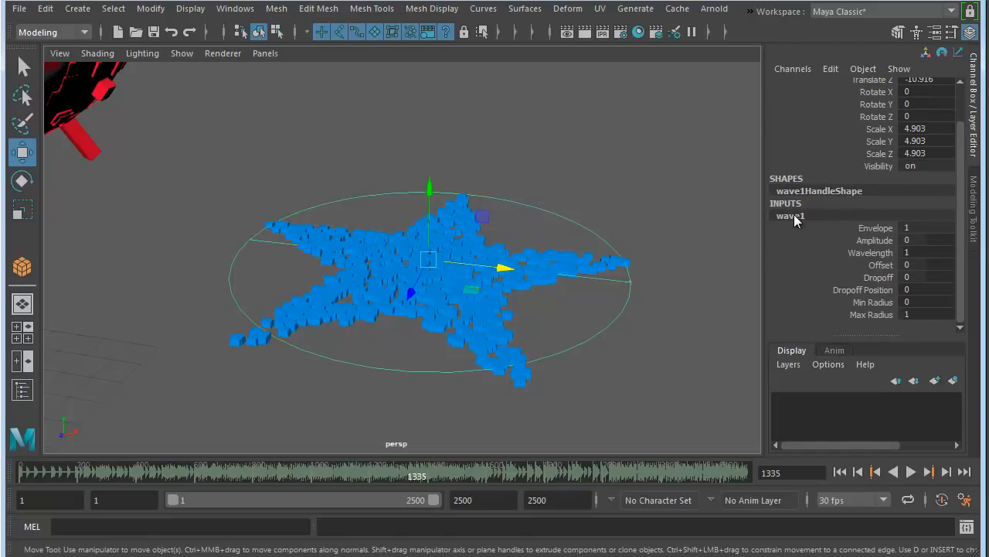
{"action": "left_click", "coordinate": [871, 240]}
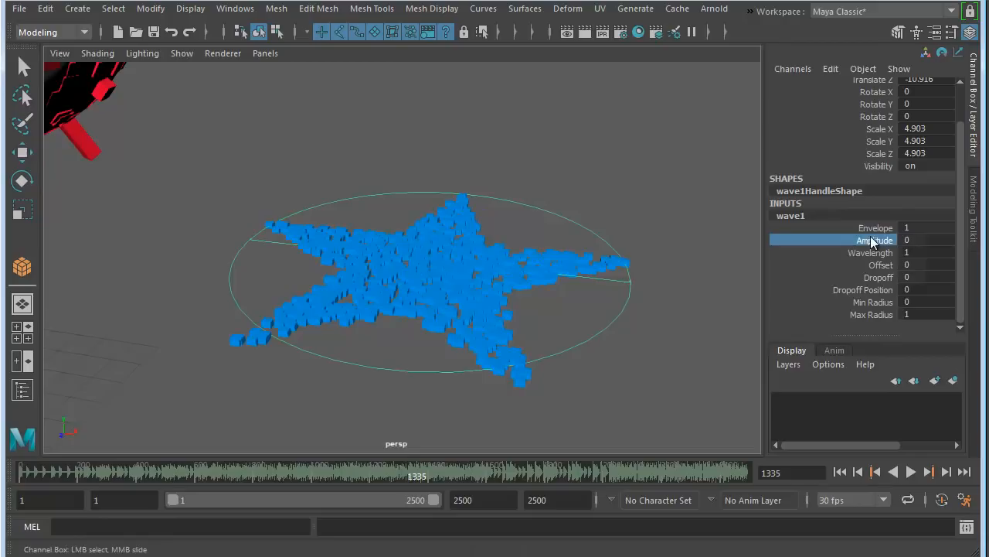
{"action": "mouse_move", "coordinate": [600, 233]}
{"action": "middle_mouse_down"}
{"action": "mouse_move", "coordinate": [609, 231]}
{"action": "mouse_move", "coordinate": [601, 243]}
{"action": "middle_mouse_up"}
{"action": "left_click_drag", "start_coordinate": [600, 243], "coordinate": [499, 281], "text": "alt"}
{"action": "middle_click_drag", "start_coordinate": [499, 281], "coordinate": [597, 240], "text": "alt"}
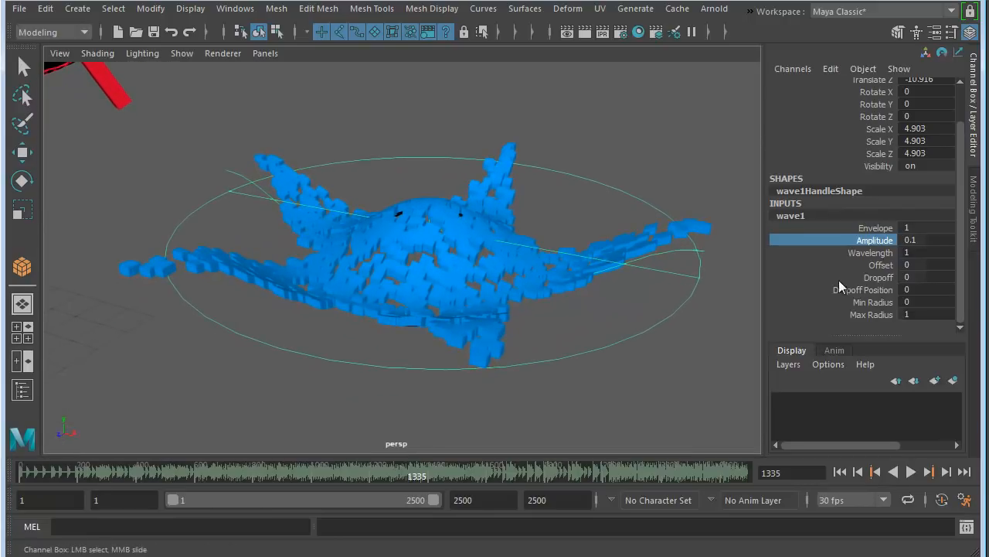
- Set the wave1 deformer's Wavelength to 0.9 and its Dropoff to 0.1
{"action": "left_click", "coordinate": [874, 252]}
{"action": "middle_click_drag", "start_coordinate": [720, 263], "coordinate": [692, 304]}
{"action": "left_click", "coordinate": [881, 277]}
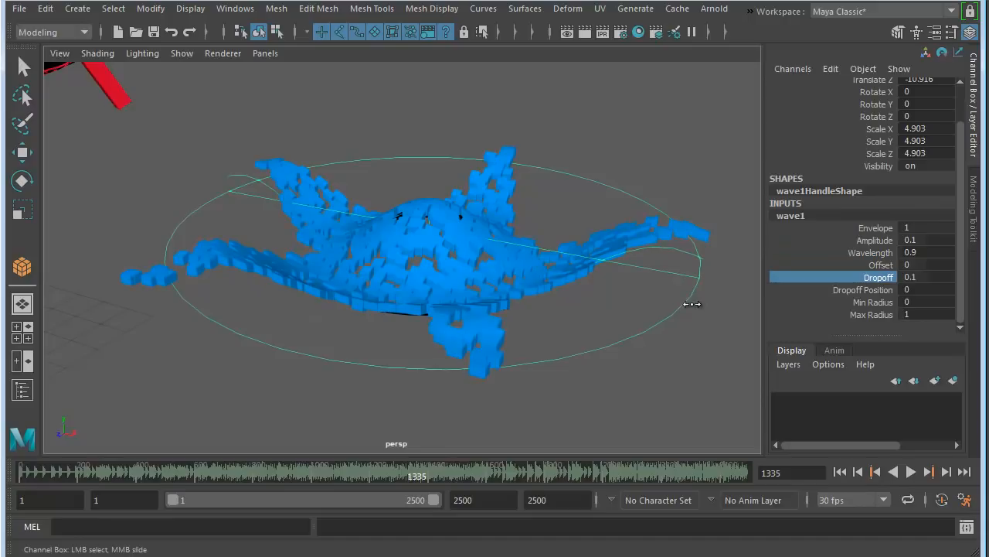
{"action": "left_click", "coordinate": [886, 265]}
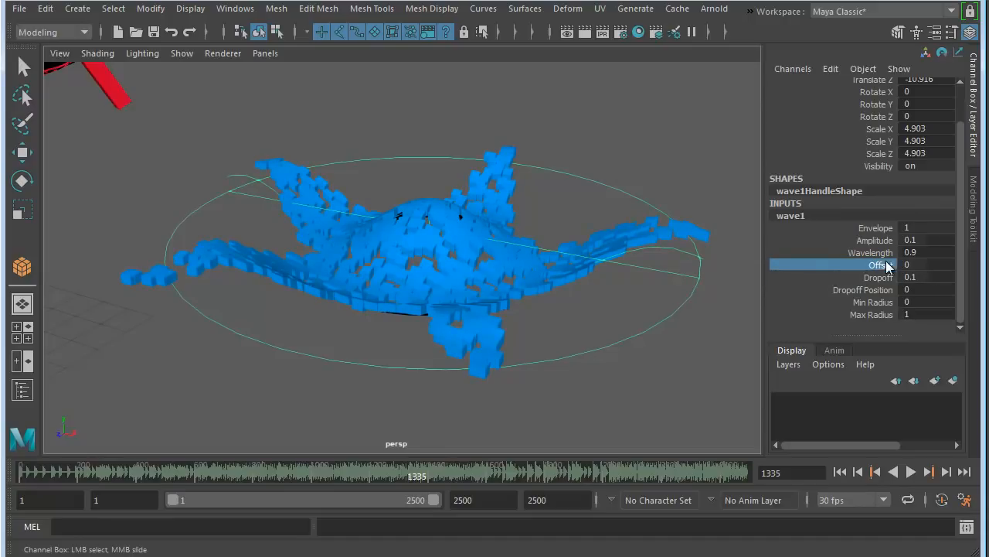
- Set the Min Radius of the wave1 deformer to 0.2
{"action": "left_click", "coordinate": [878, 303]}
{"action": "middle_click_drag", "start_coordinate": [640, 333], "coordinate": [642, 334]}
{"action": "mouse_move", "coordinate": [535, 292]}
{"action": "left_mouse_down", "text": "alt"}
{"action": "mouse_move", "coordinate": [598, 285]}
{"action": "mouse_move", "coordinate": [524, 297]}
{"action": "left_mouse_up", "text": "alt"}
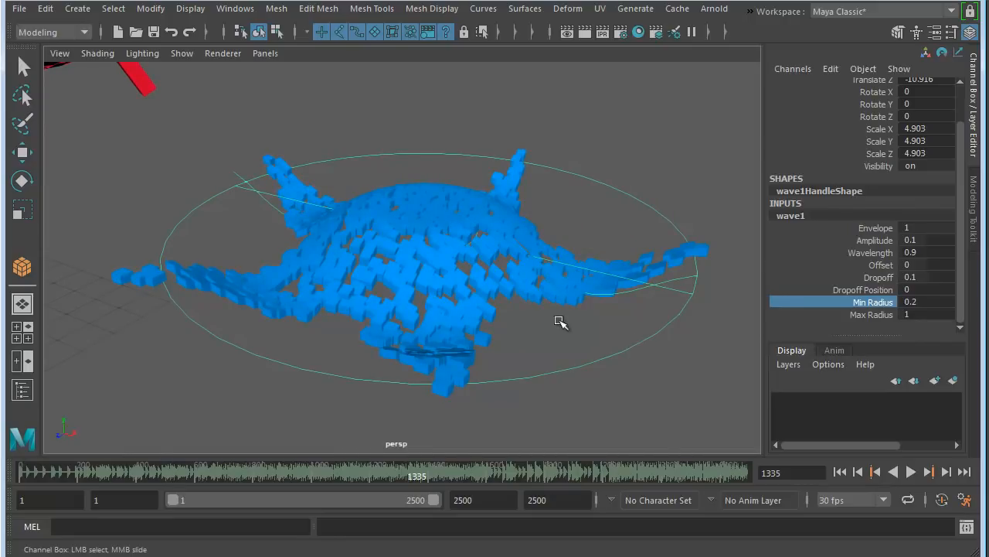
- Move the wave deformer handle along X clear of the star, to Translate X 32.421
{"action": "key", "text": "w"}
{"action": "scroll", "coordinate": [618, 348], "scroll_direction": "down", "scroll_amount": 6}
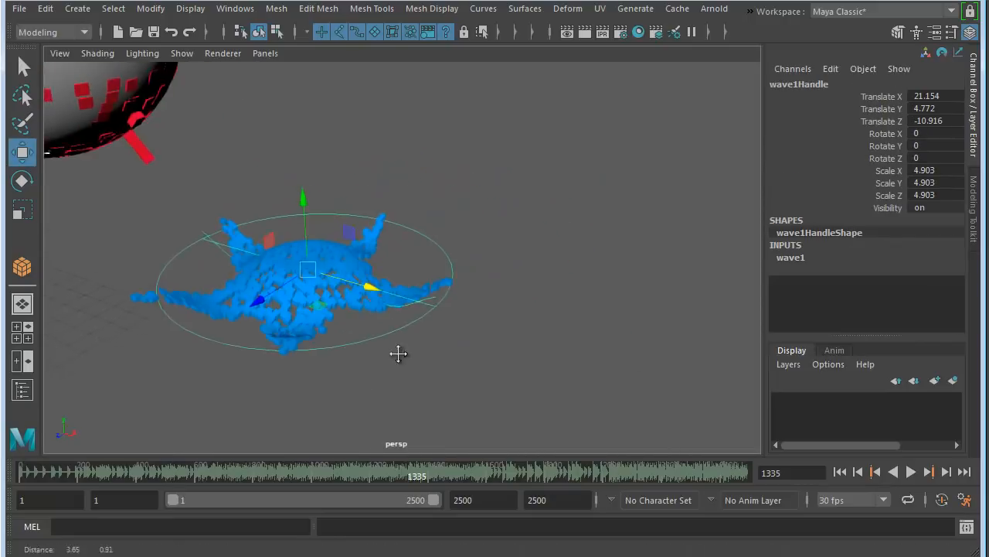
{"action": "left_click_drag", "start_coordinate": [399, 289], "coordinate": [759, 294]}
- Play the animation up to frame 202, stop there and key the wave handle
{"action": "key", "text": "alt+v"}
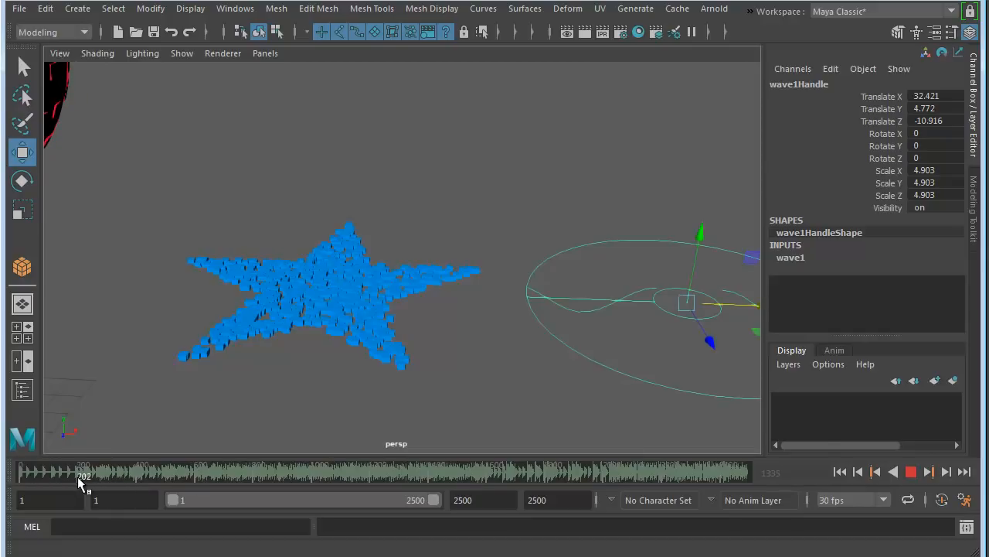
{"action": "left_click", "coordinate": [77, 476]}
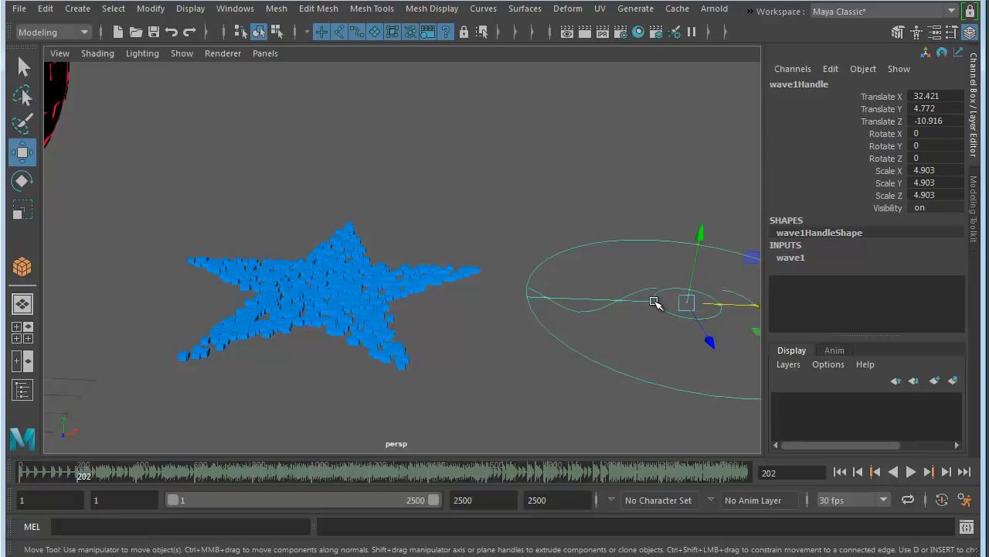
{"action": "key", "text": "s"}
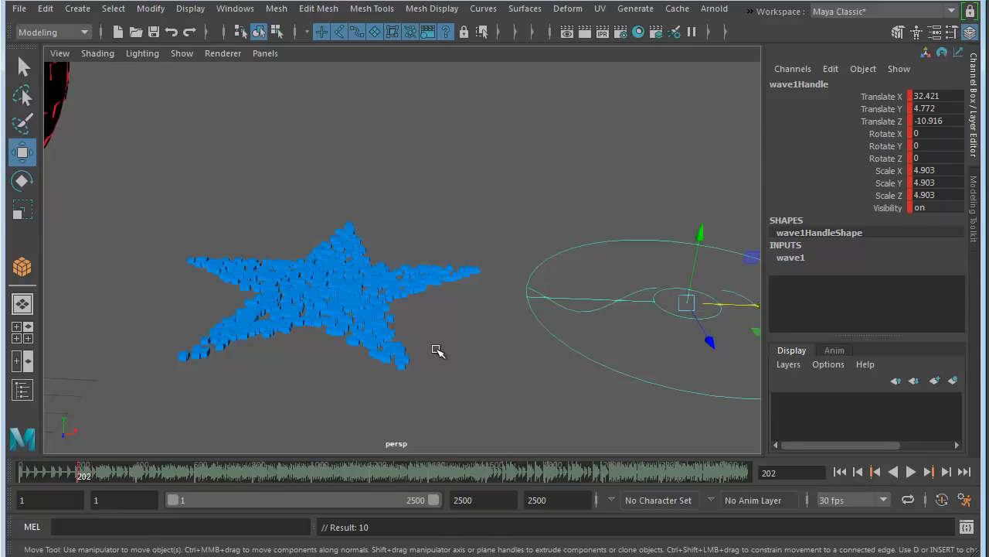
- At frame 615, move the wave handle across the star to Translate X 10.936 and key it
{"action": "key", "text": "alt+v"}
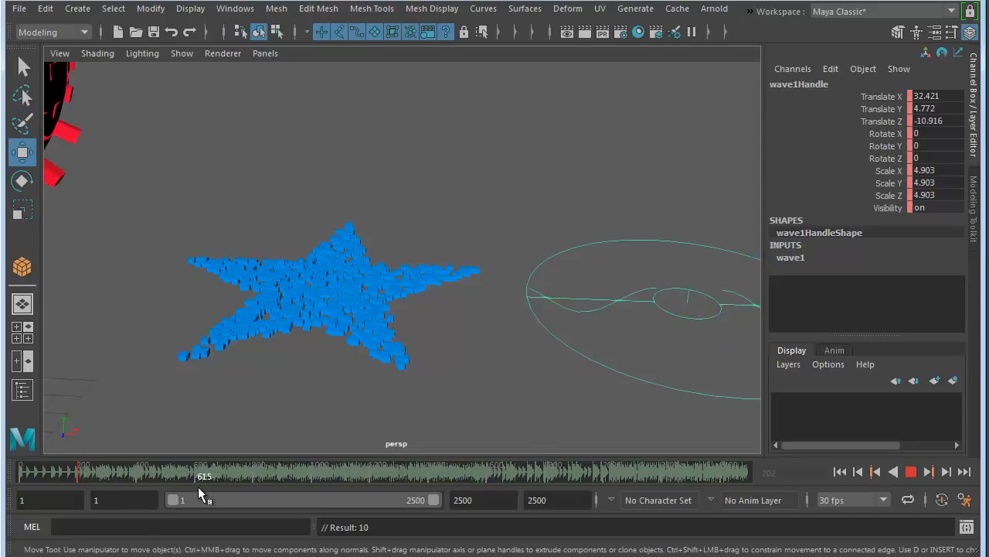
{"action": "key", "text": "alt+v"}
{"action": "left_click_drag", "start_coordinate": [713, 309], "coordinate": [64, 318]}
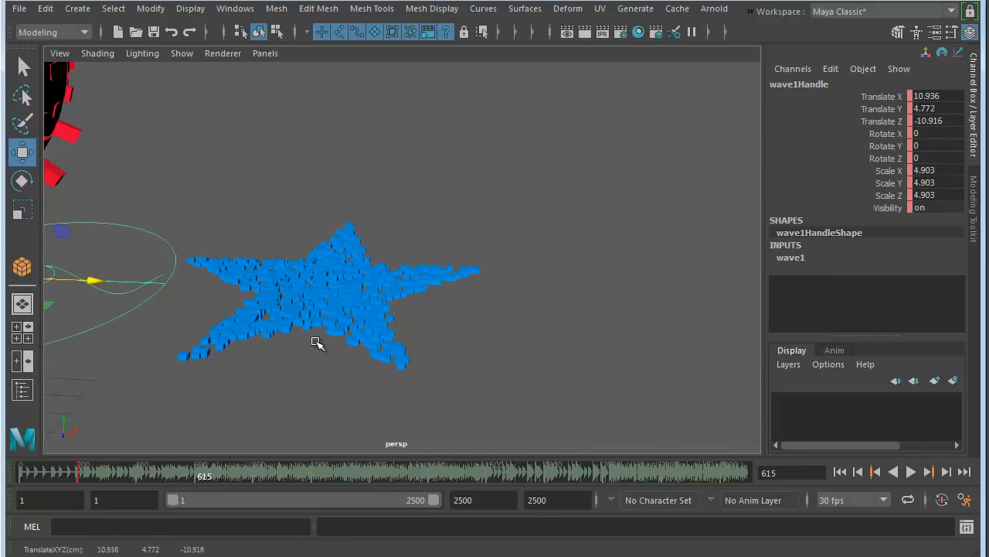
{"action": "key", "text": "s"}
- Play the animation from the start with the Globe in view to review the wave passing through the star
{"action": "key", "text": "alt+v"}
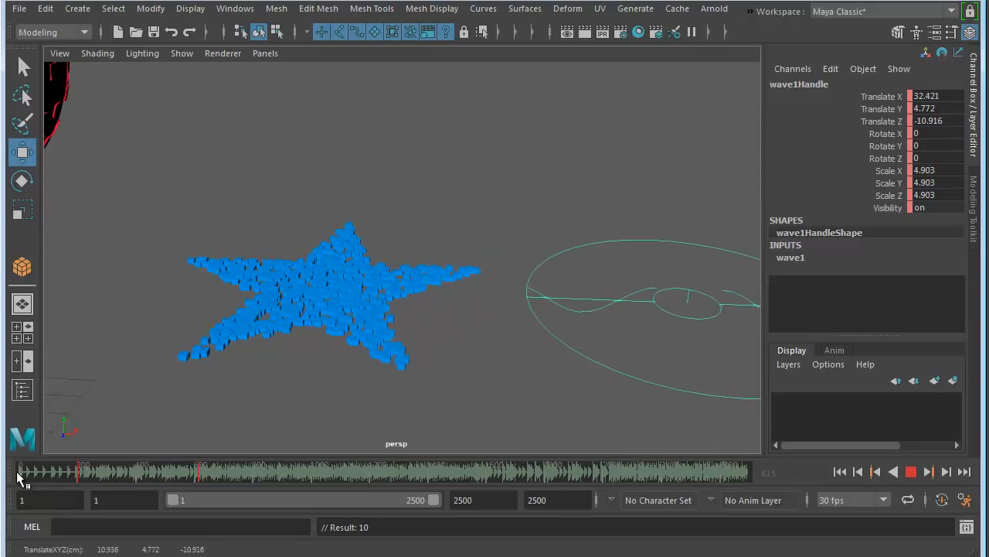
{"action": "key", "text": "alt+v"}
{"action": "middle_click_drag", "start_coordinate": [405, 312], "coordinate": [598, 349], "text": "alt"}
{"action": "left_click_drag", "start_coordinate": [599, 349], "coordinate": [544, 330], "text": "alt"}
{"action": "right_click_drag", "start_coordinate": [544, 330], "coordinate": [604, 319], "text": "alt"}
{"action": "left_click", "coordinate": [910, 471]}
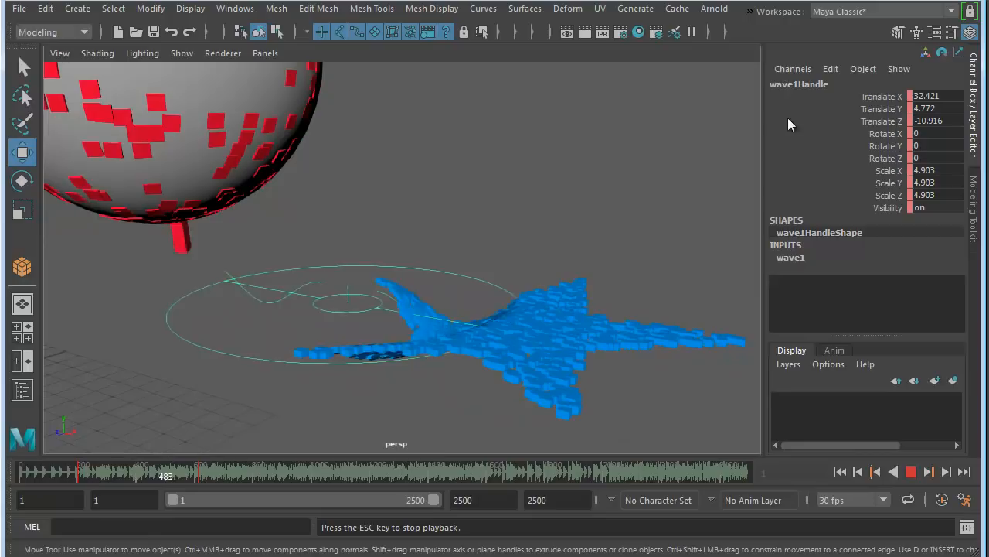
{"action": "left_click", "coordinate": [913, 471]}
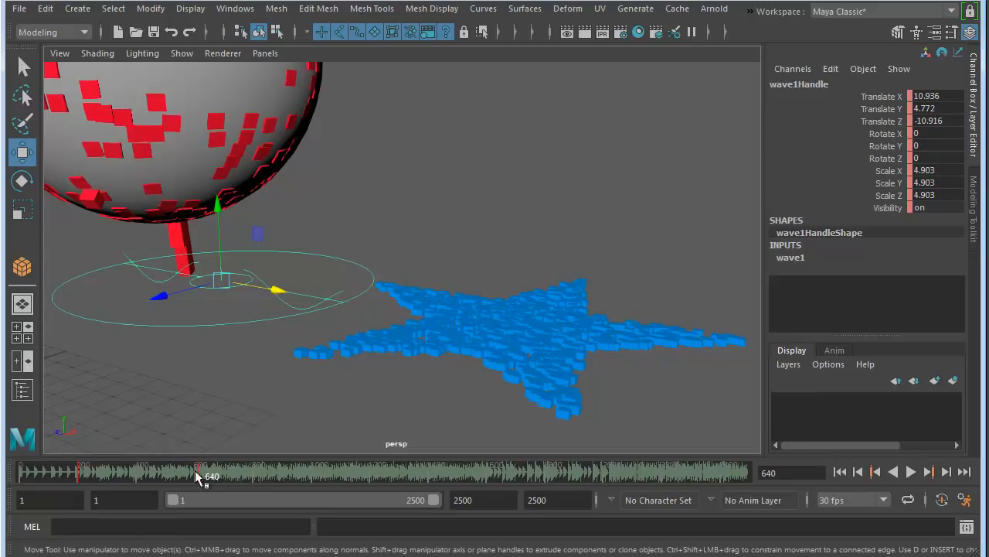
- Key the wave handle at frame 806 with Translate X 31.342 and at frame 1002 with Translate X 10.579
{"action": "left_click_drag", "start_coordinate": [205, 475], "coordinate": [260, 476]}
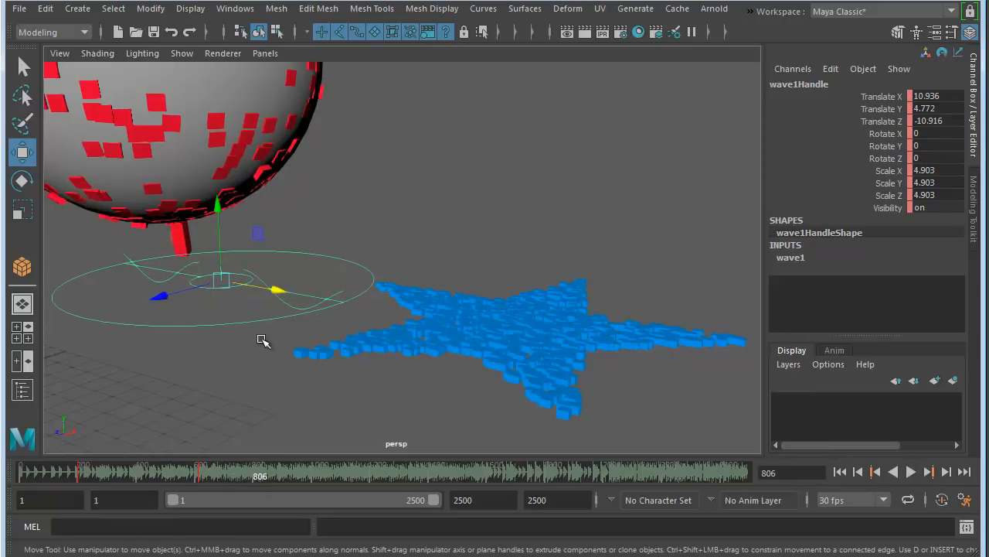
{"action": "right_click_drag", "start_coordinate": [543, 374], "coordinate": [410, 334], "text": "alt"}
{"action": "middle_click_drag", "start_coordinate": [409, 334], "coordinate": [382, 329], "text": "alt"}
{"action": "left_click_drag", "start_coordinate": [344, 308], "coordinate": [371, 324], "text": "alt"}
{"action": "left_click_drag", "start_coordinate": [300, 298], "coordinate": [777, 376]}
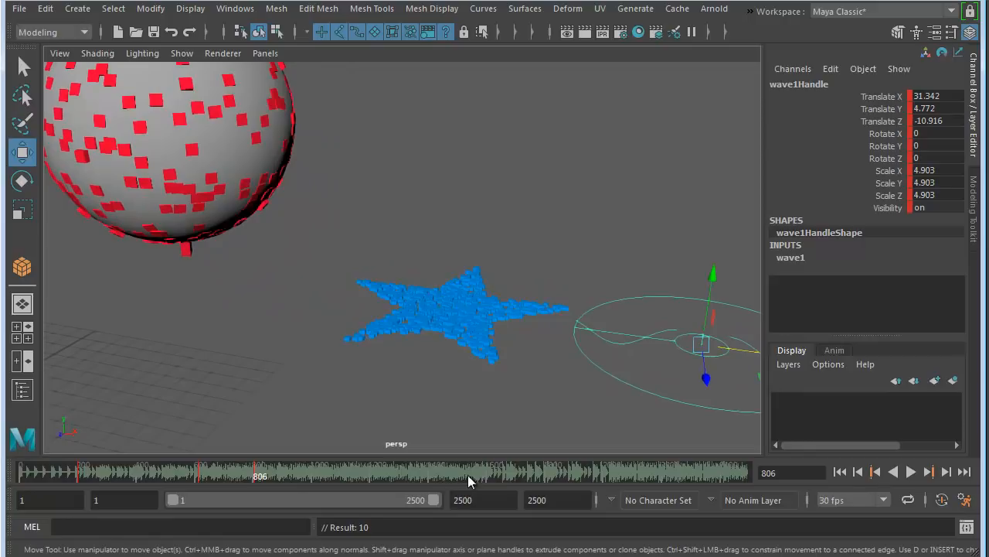
{"action": "left_click_drag", "start_coordinate": [283, 479], "coordinate": [318, 476]}
{"action": "left_click_drag", "start_coordinate": [753, 353], "coordinate": [269, 317]}
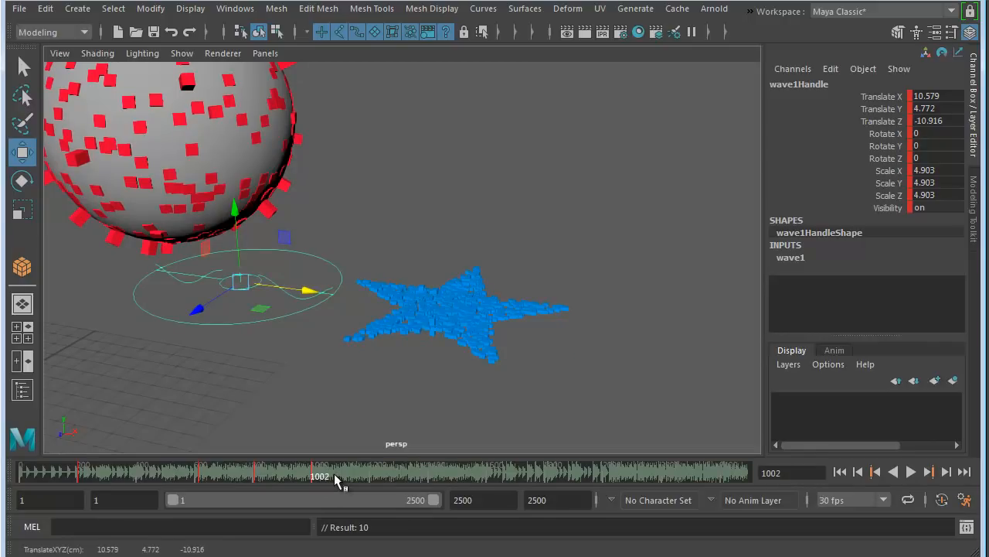
- Play the animation from frame 1 with the star in closer view to check the wave and audio motion
{"action": "right_click_drag", "start_coordinate": [328, 368], "coordinate": [550, 305], "text": "alt"}
{"action": "middle_click_drag", "start_coordinate": [551, 305], "coordinate": [486, 229], "text": "alt"}
{"action": "left_click_drag", "start_coordinate": [495, 238], "coordinate": [496, 244], "text": "alt"}
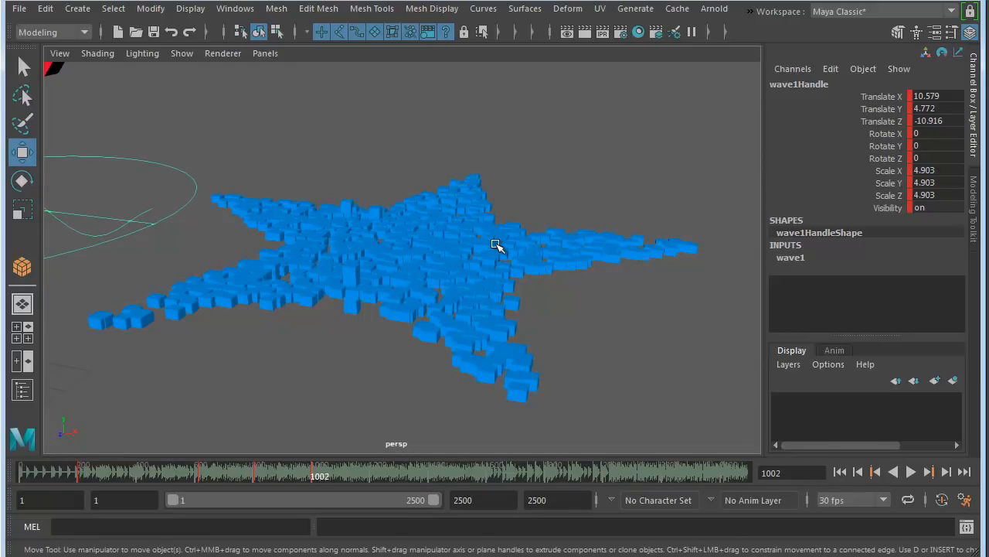
{"action": "left_click", "coordinate": [911, 471]}
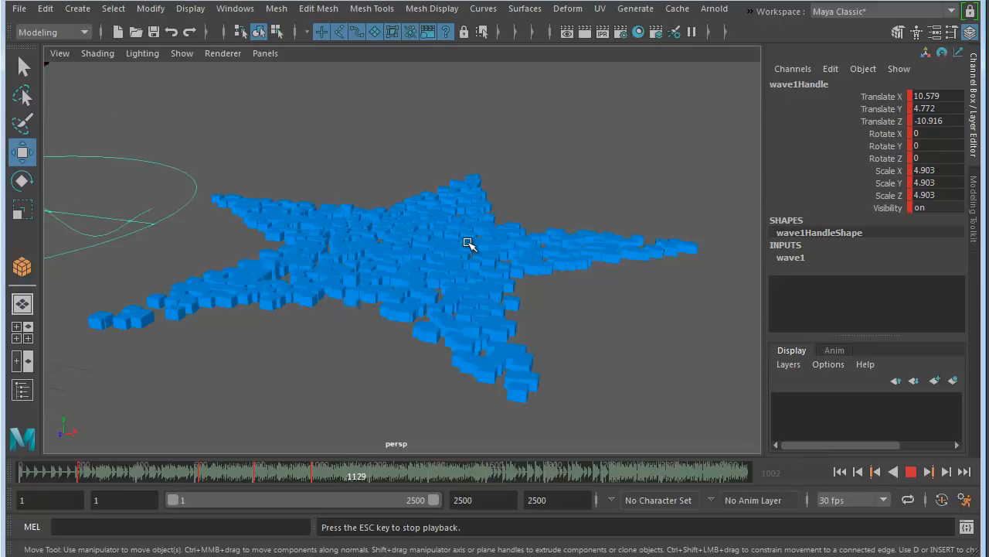
{"action": "left_click", "coordinate": [908, 473]}
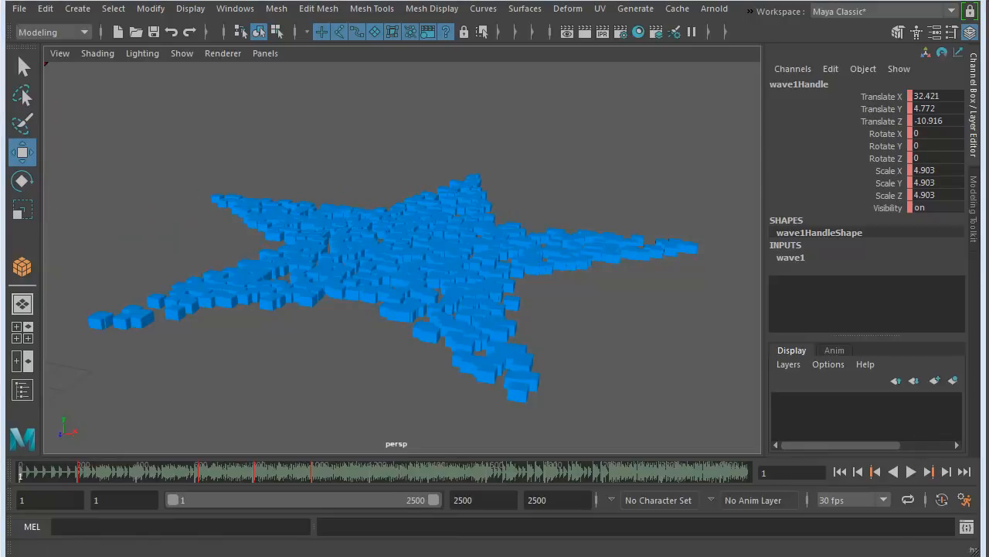
{"action": "left_click", "coordinate": [910, 471]}
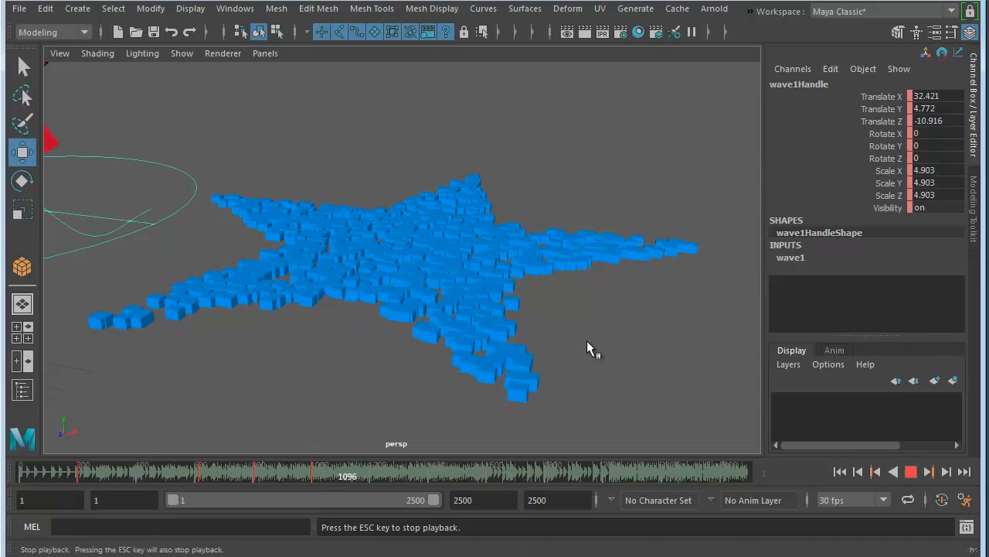
{"action": "key", "text": "Escape"}
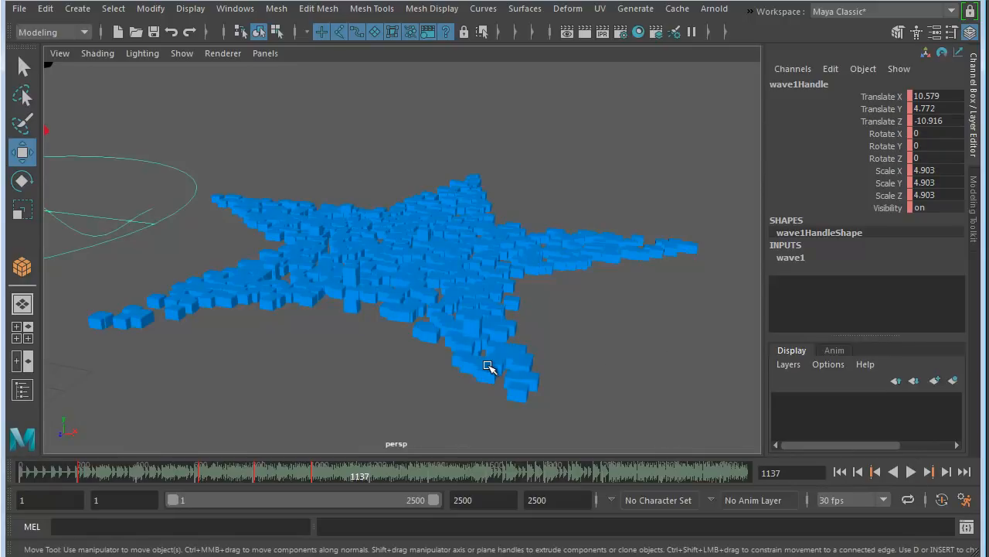
- Select the Globe, set its Visibility to off and deselect it
{"action": "left_click_drag", "start_coordinate": [376, 338], "coordinate": [402, 378], "text": "alt"}
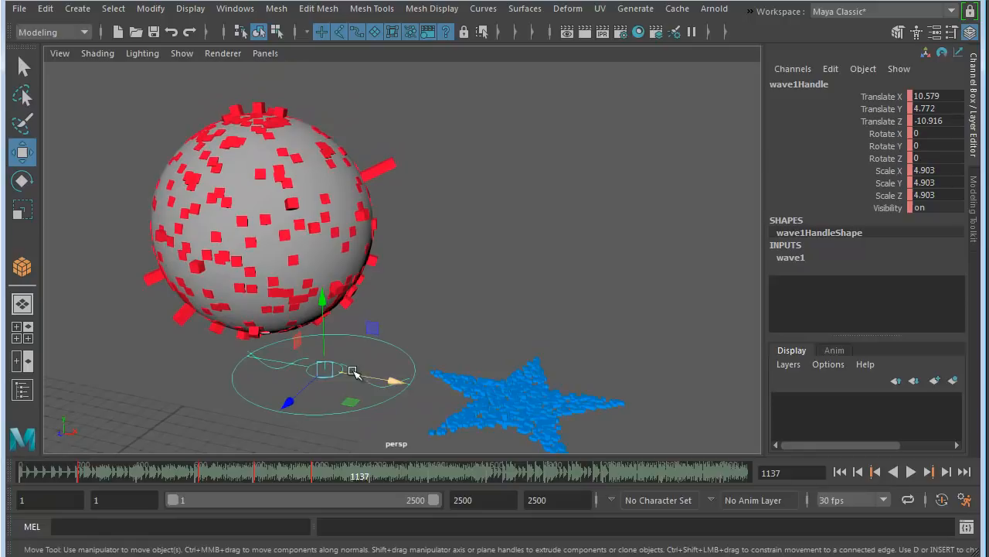
{"action": "left_click_drag", "start_coordinate": [414, 362], "coordinate": [371, 356], "text": "alt"}
{"action": "right_click_drag", "start_coordinate": [371, 356], "coordinate": [481, 353], "text": "alt"}
{"action": "left_click_drag", "start_coordinate": [482, 354], "coordinate": [436, 351], "text": "alt"}
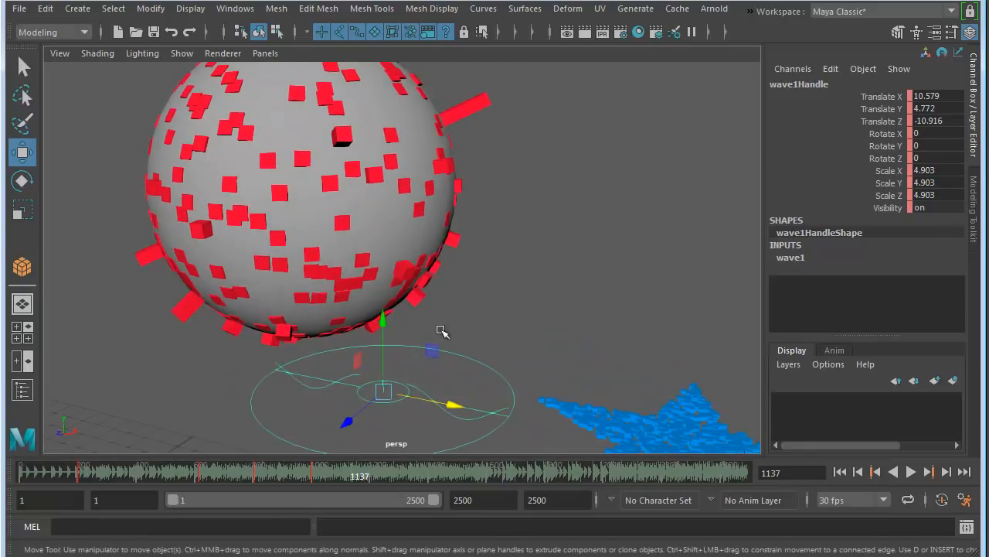
{"action": "left_click_drag", "start_coordinate": [381, 261], "coordinate": [352, 231], "text": "alt"}
{"action": "left_click", "coordinate": [352, 231]}
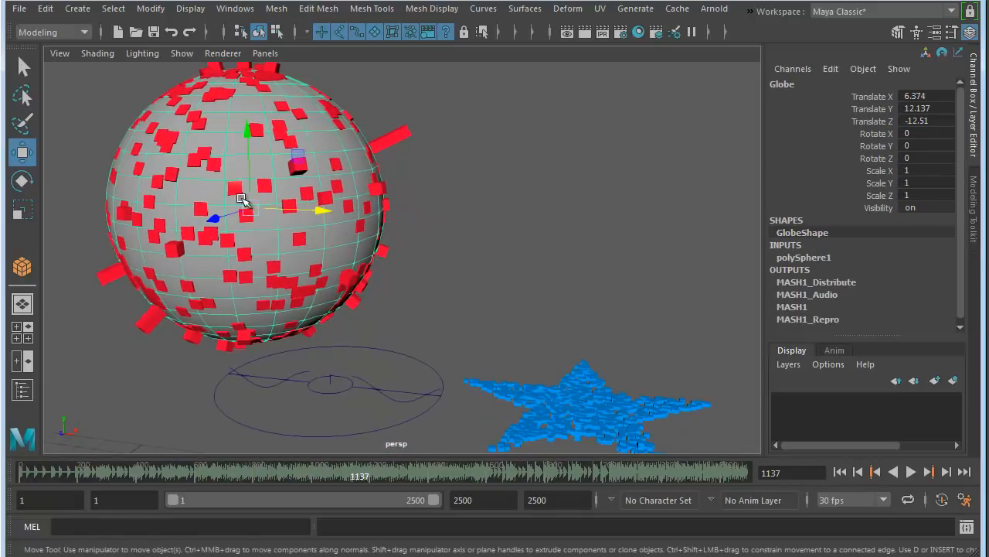
{"action": "left_click_drag", "start_coordinate": [248, 242], "coordinate": [346, 282], "text": "alt"}
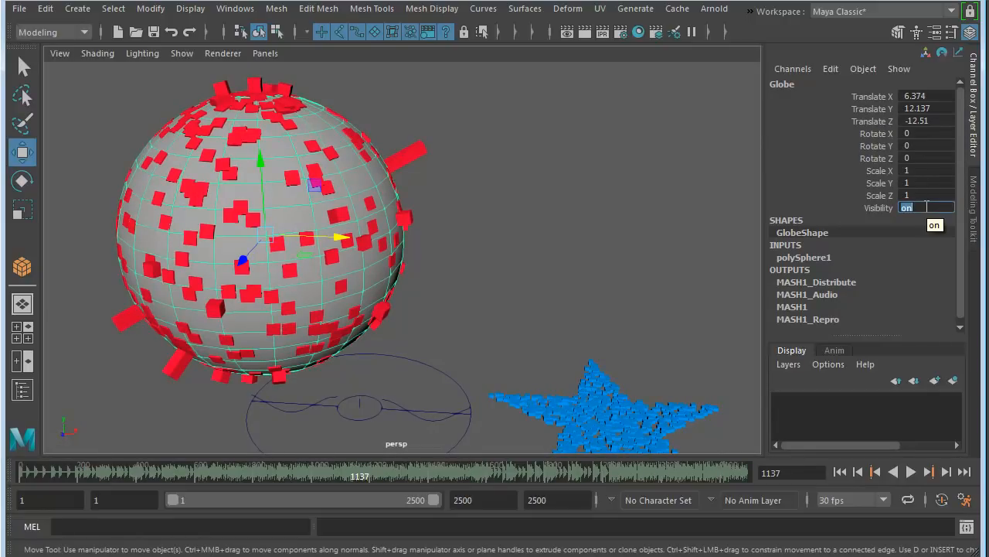
{"action": "type", "text": "ff"}
{"action": "key", "text": "Return"}
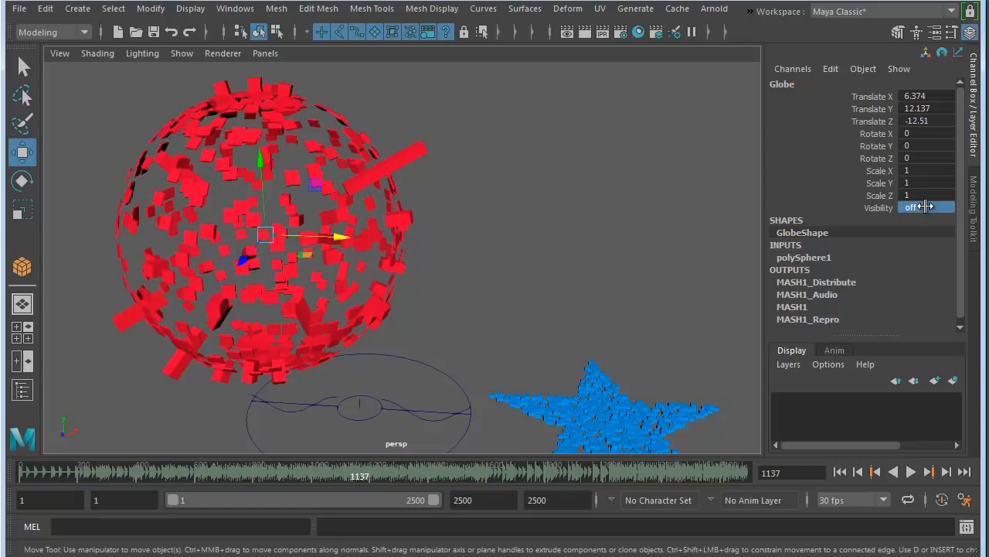
{"action": "left_click", "coordinate": [439, 266]}
- Play the animation and examine the red tiles and the blue star from several angles, stopping at frame 1591
{"action": "left_click_drag", "start_coordinate": [327, 324], "coordinate": [446, 348], "text": "alt"}
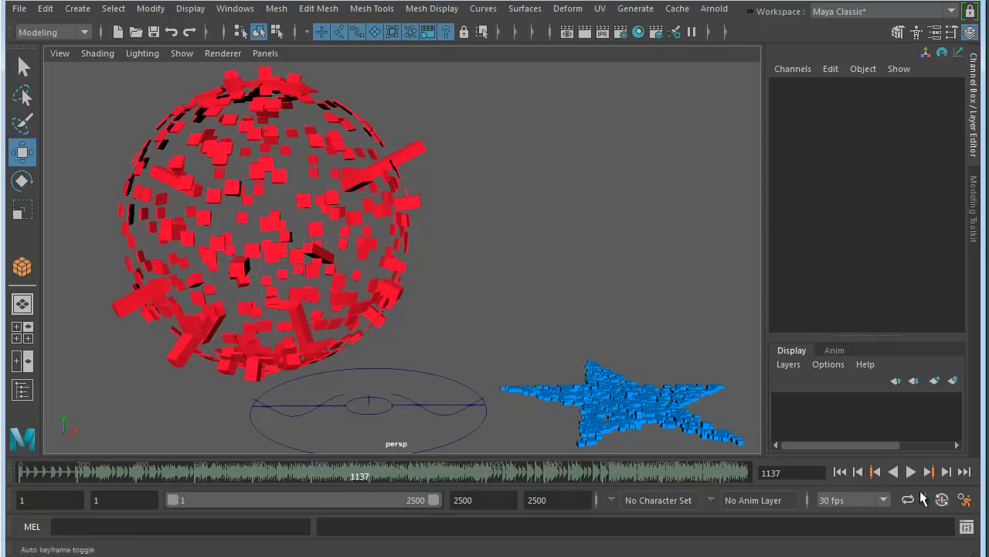
{"action": "left_click", "coordinate": [913, 473]}
{"action": "left_click_drag", "start_coordinate": [570, 393], "coordinate": [446, 367], "text": "alt"}
{"action": "right_click_drag", "start_coordinate": [495, 365], "coordinate": [555, 337], "text": "alt"}
{"action": "left_click_drag", "start_coordinate": [556, 337], "coordinate": [326, 313], "text": "alt"}
{"action": "right_click_drag", "start_coordinate": [313, 328], "coordinate": [422, 336], "text": "alt"}
{"action": "middle_click_drag", "start_coordinate": [422, 336], "coordinate": [444, 303], "text": "alt"}
{"action": "left_click_drag", "start_coordinate": [444, 303], "coordinate": [498, 327], "text": "alt"}
{"action": "left_click", "coordinate": [912, 472]}
{"action": "middle_click_drag", "start_coordinate": [416, 338], "coordinate": [490, 325], "text": "alt"}
{"action": "left_click_drag", "start_coordinate": [490, 325], "coordinate": [514, 323], "text": "alt"}
{"action": "scroll", "coordinate": [413, 323], "scroll_direction": "down", "scroll_amount": 2}
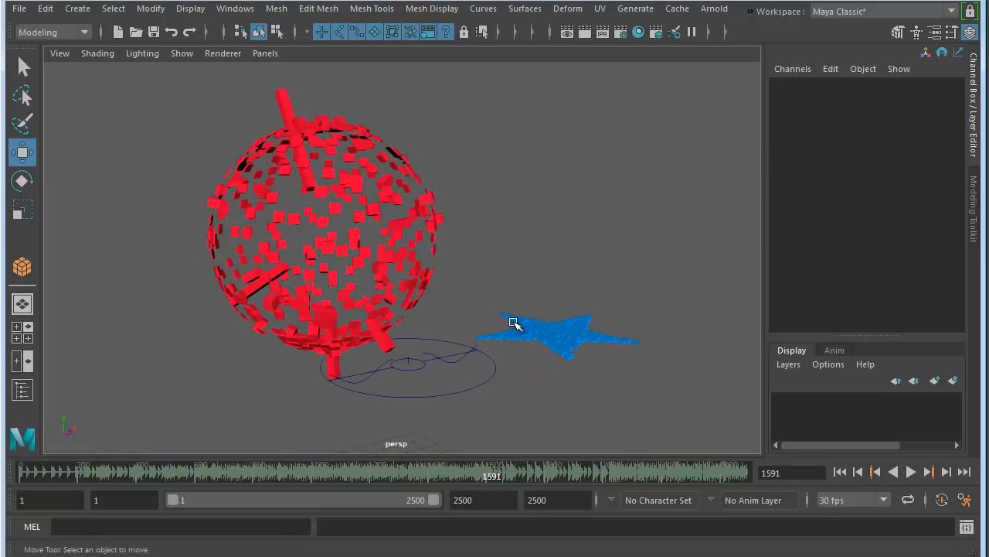